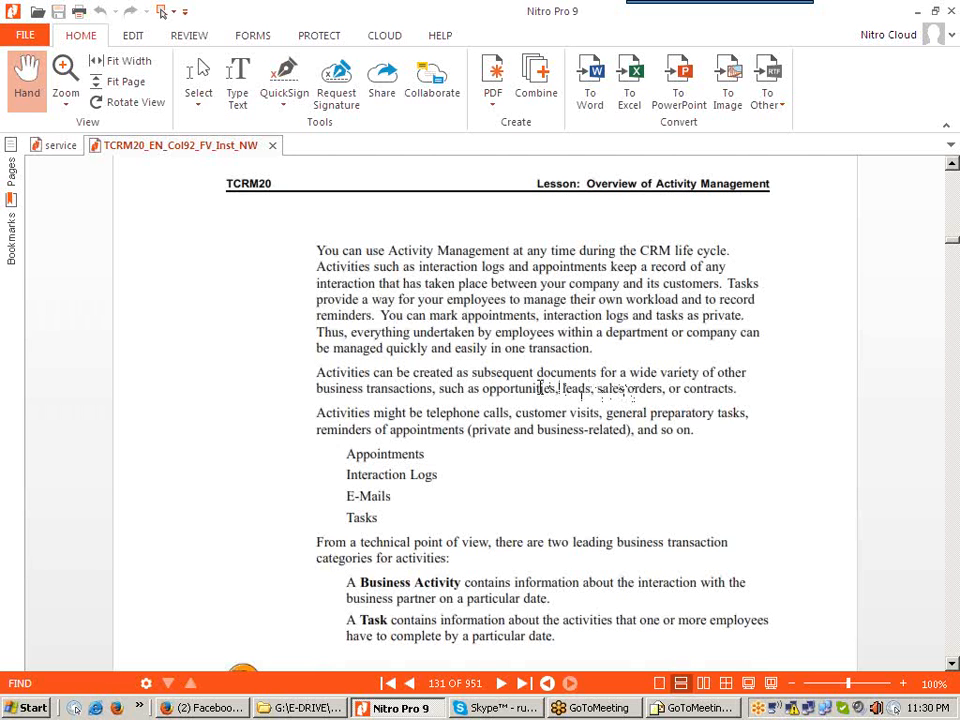
Step: Minimize Nitro Pro 9 with the TCRM20 training PDF to reveal the desktop
left_click(918, 11)
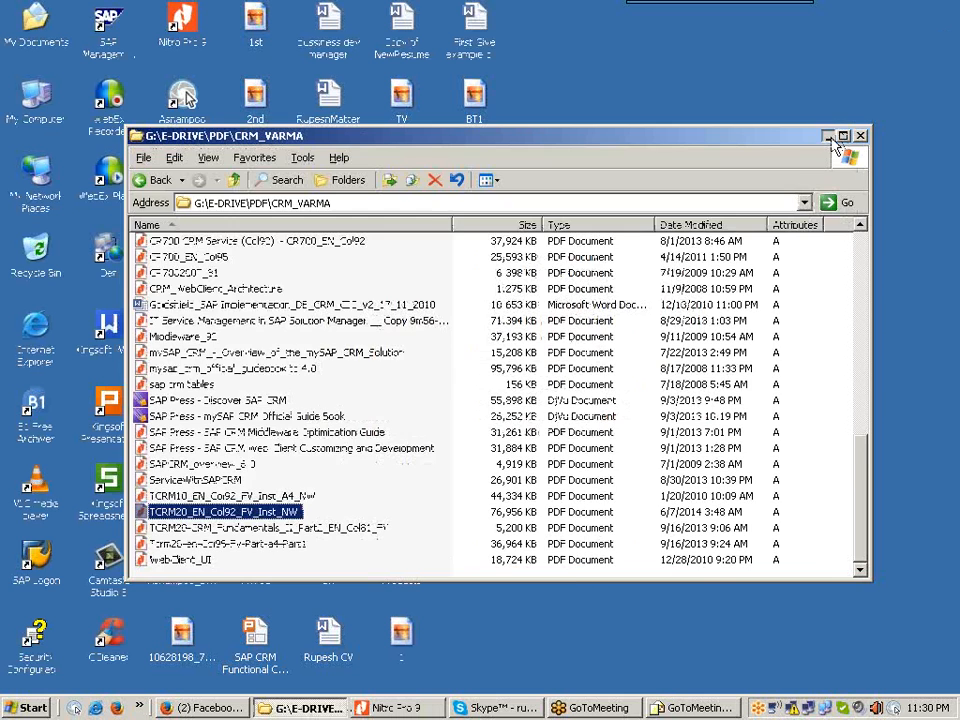
Step: Minimize the CRM_VARMA folder, start SAP Logon and log on to the CRM7 system
left_click(829, 137)
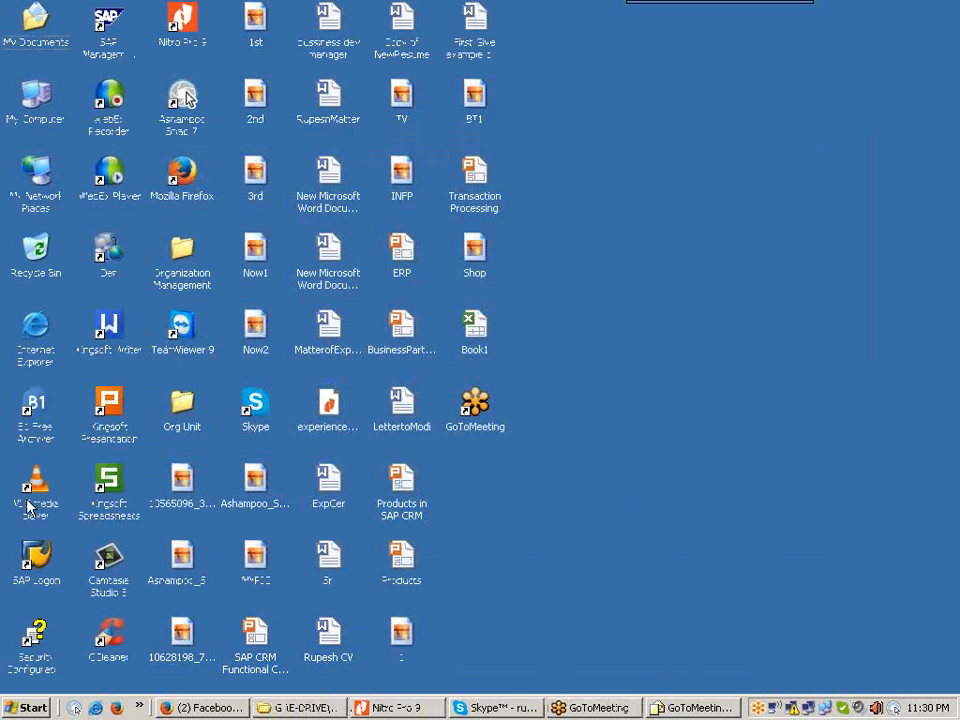
double_click(28, 566)
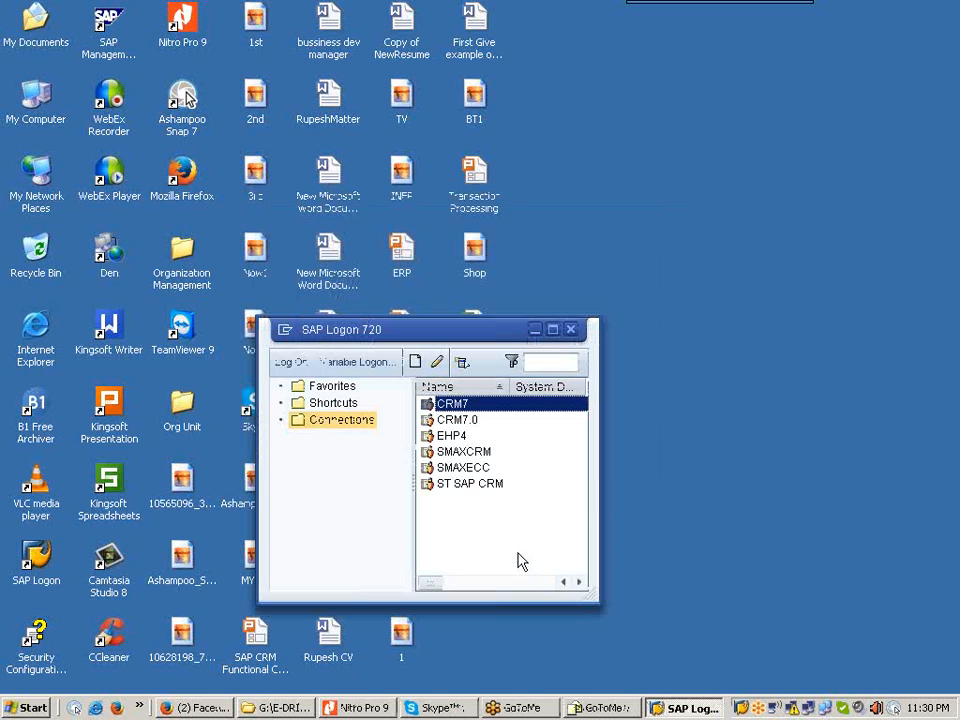
left_click(293, 363)
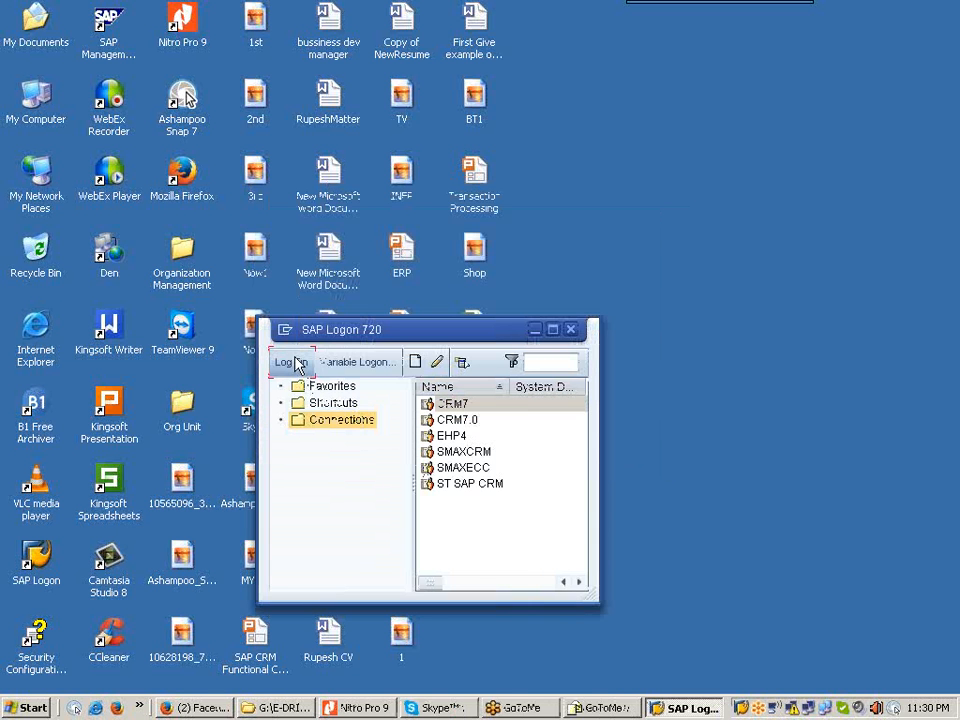
Step: Sign in to SAP GUI with user name and password, then run transaction crm_ui
type("rajan")
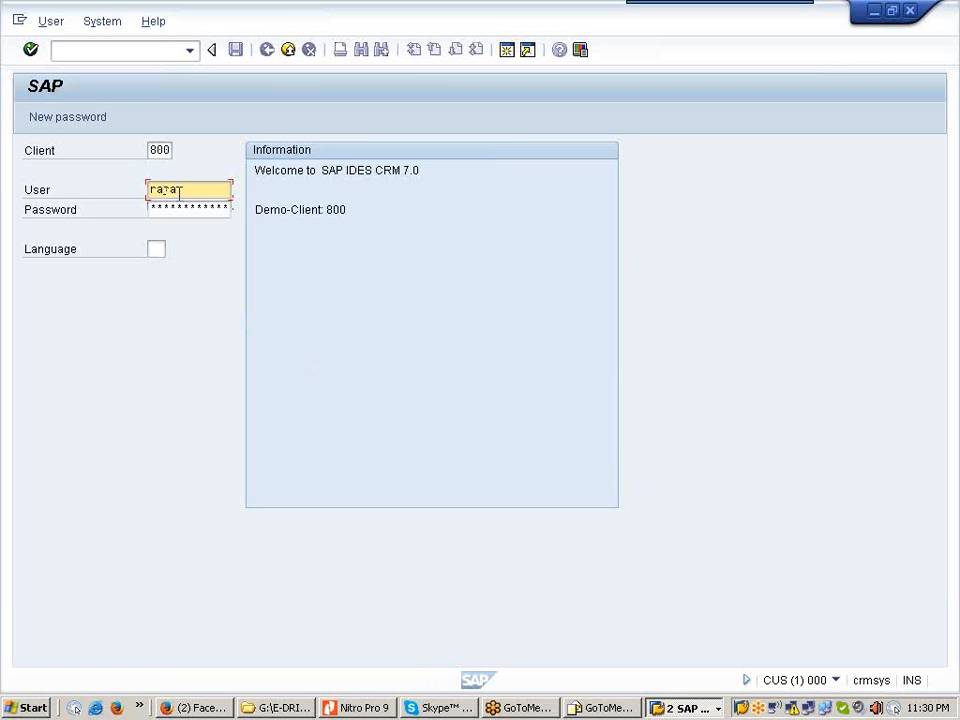
key("Tab")
type("********")
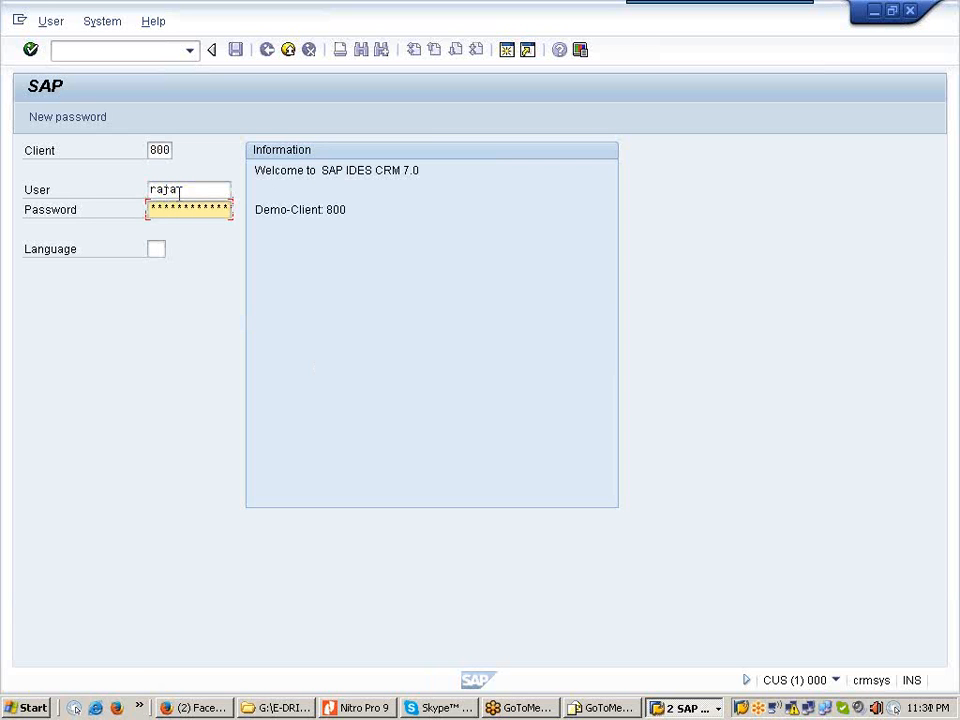
key("Return")
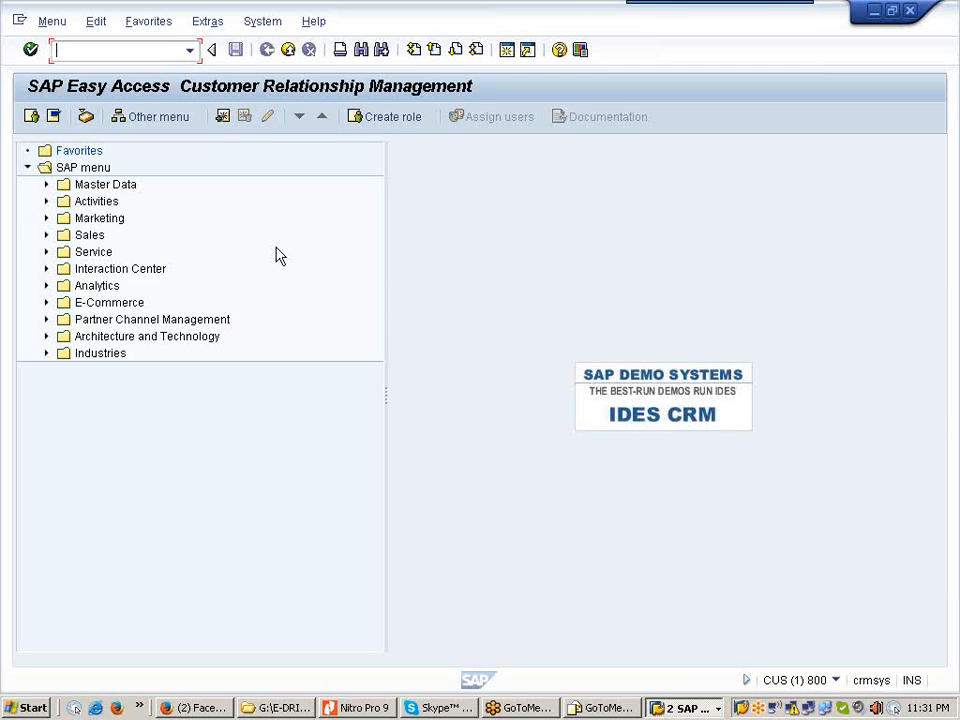
type("crm_ui")
key("Return")
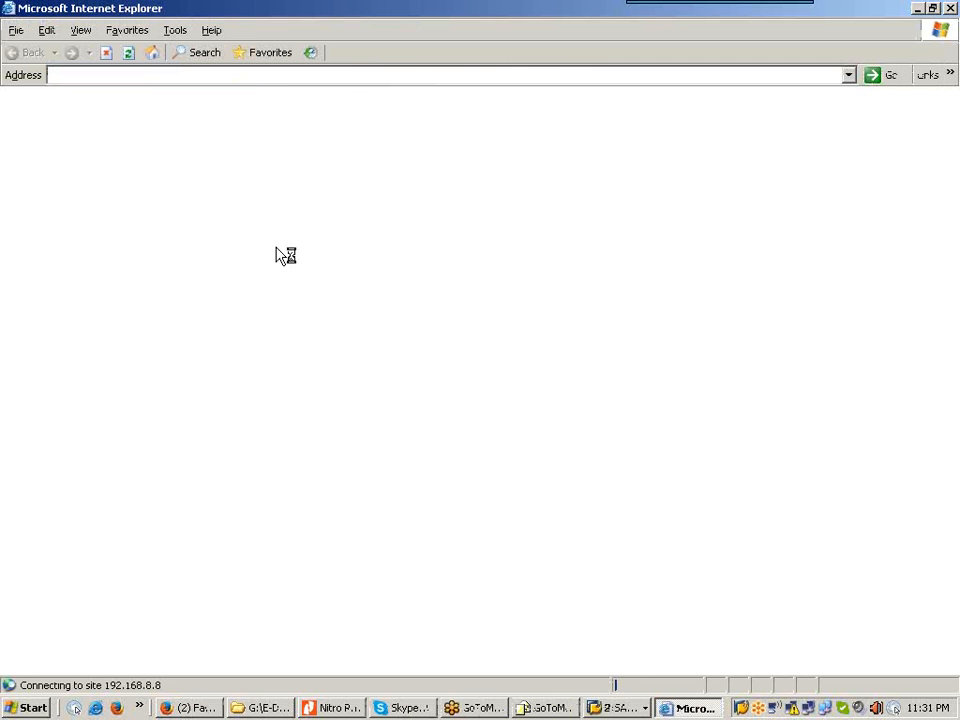
Step: Close the GoToMeeting invitation and log on to the CRM Web UI page with user and password
left_click(543, 707)
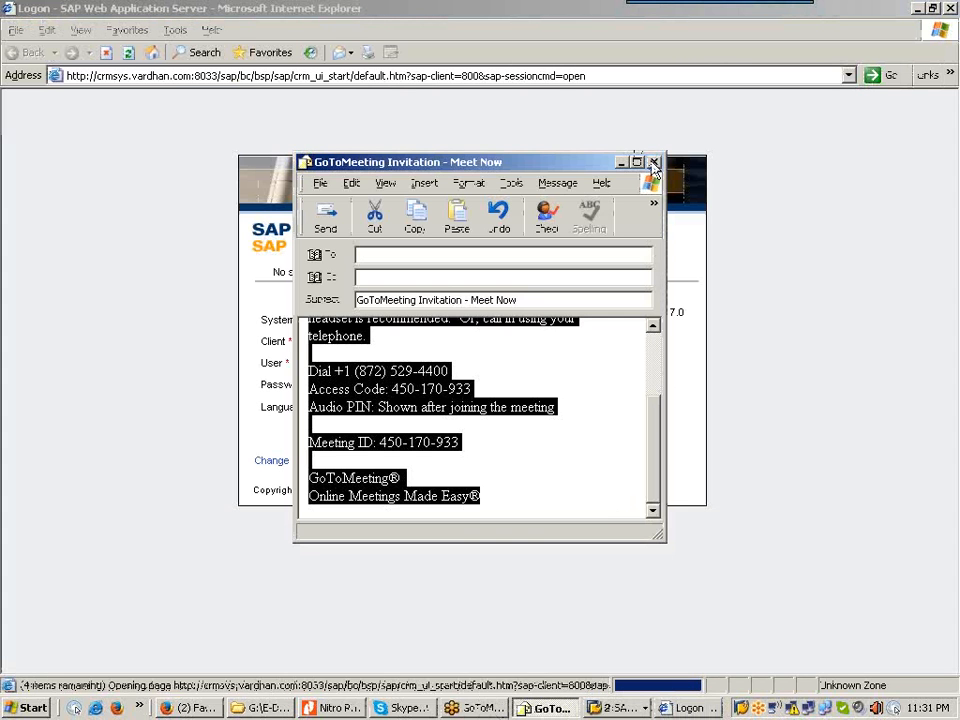
left_click(655, 162)
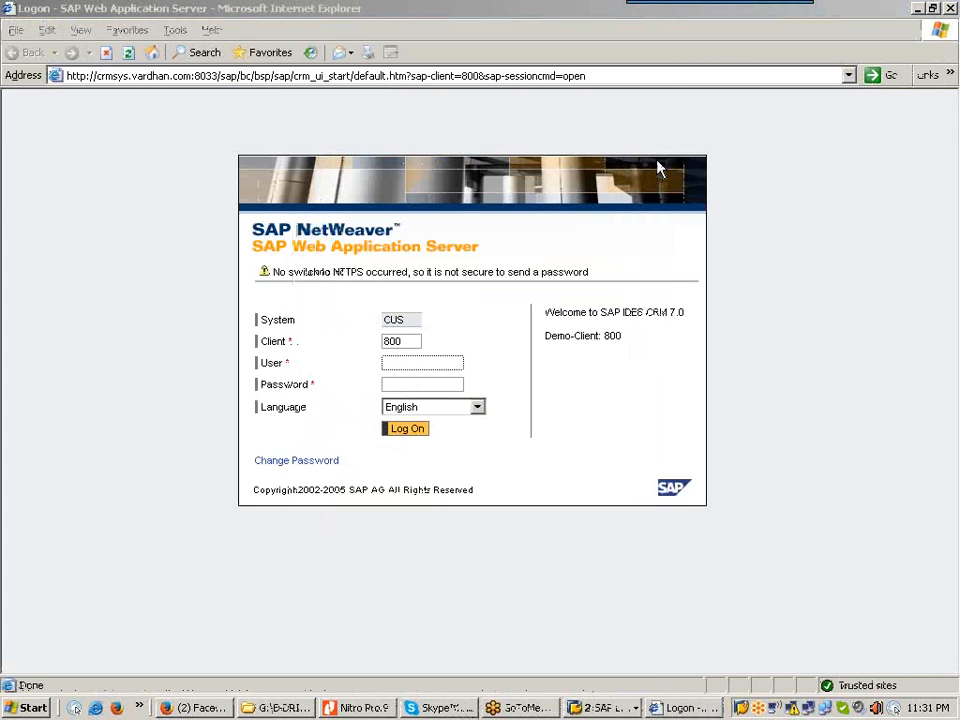
left_click(404, 360)
type("raja")
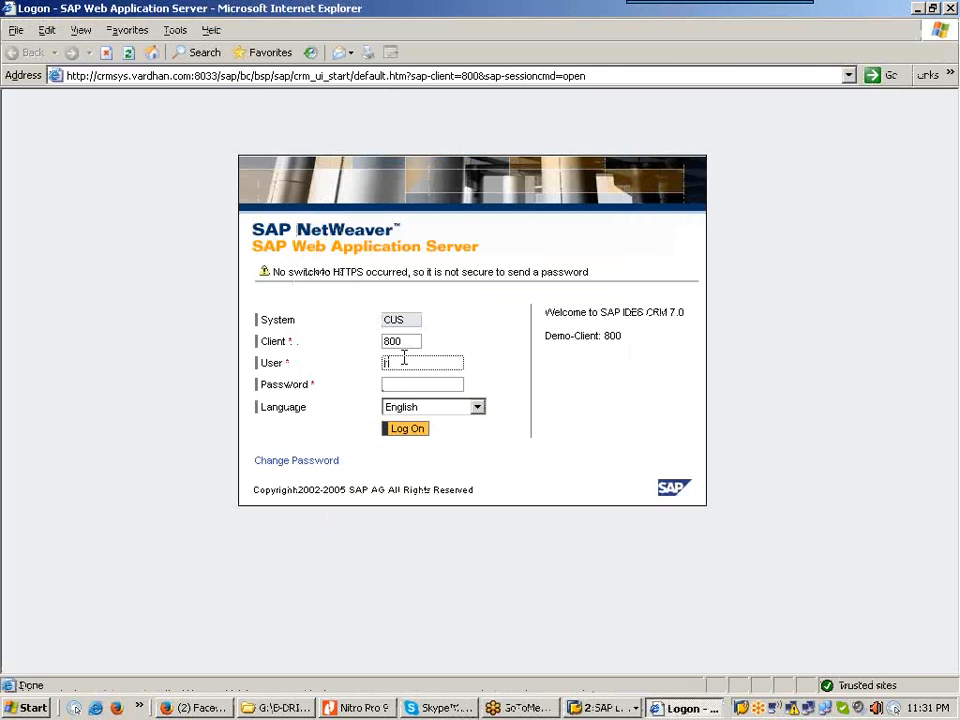
key("Tab")
type("••")
key("BackSpace")
key("BackSpace")
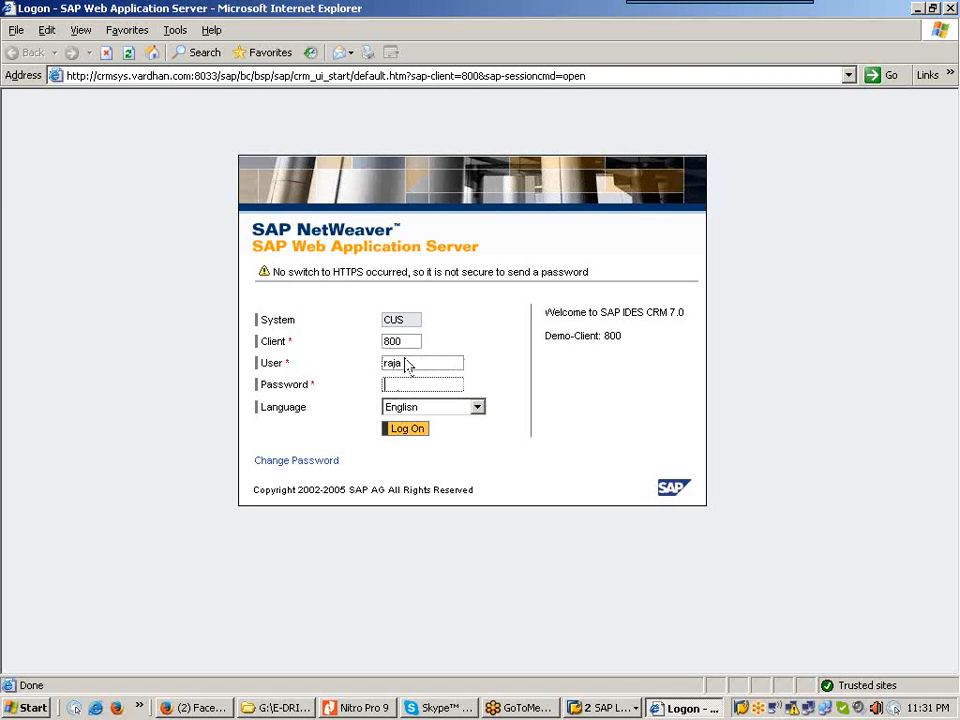
type("•••••••")
left_click(407, 432)
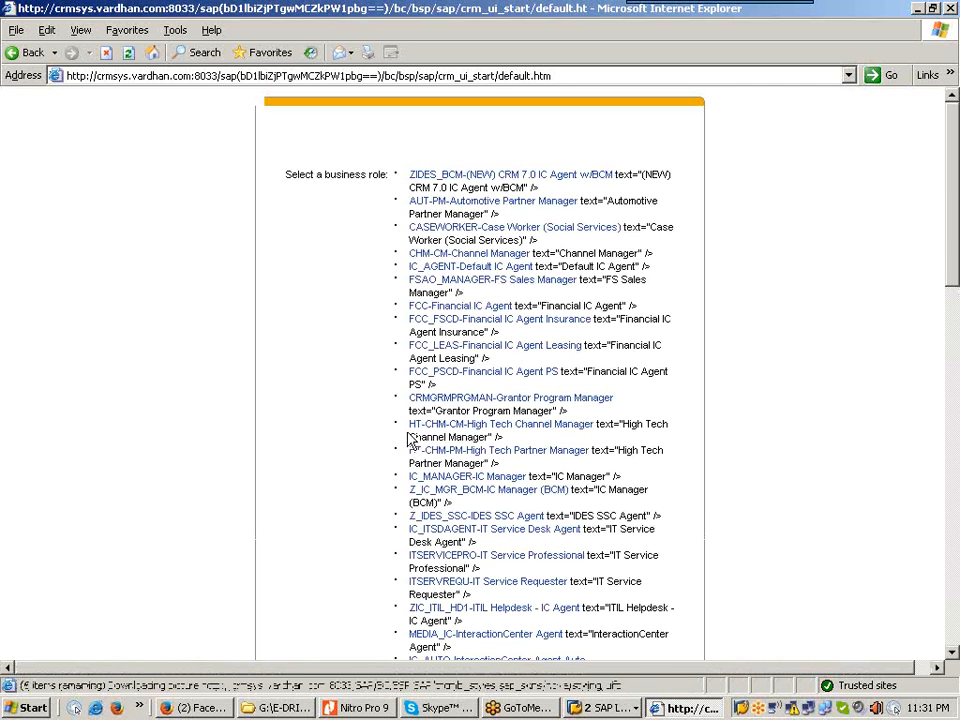
left_click(952, 655)
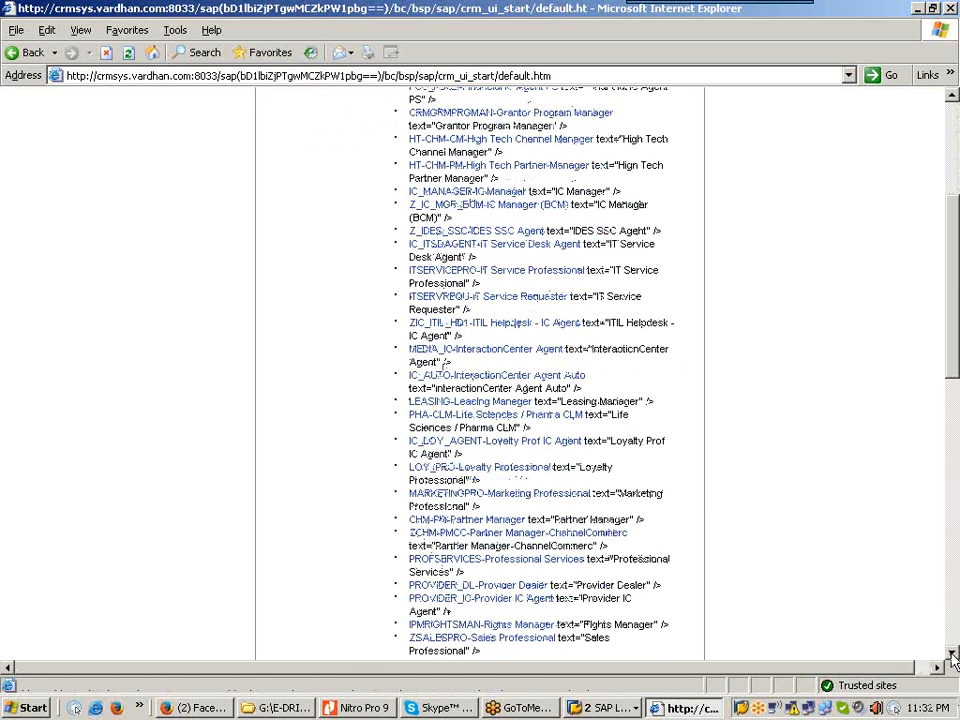
Step: Choose the SALESPRO-Sales Professional role and open the Sales Cycle work center
left_click(953, 658)
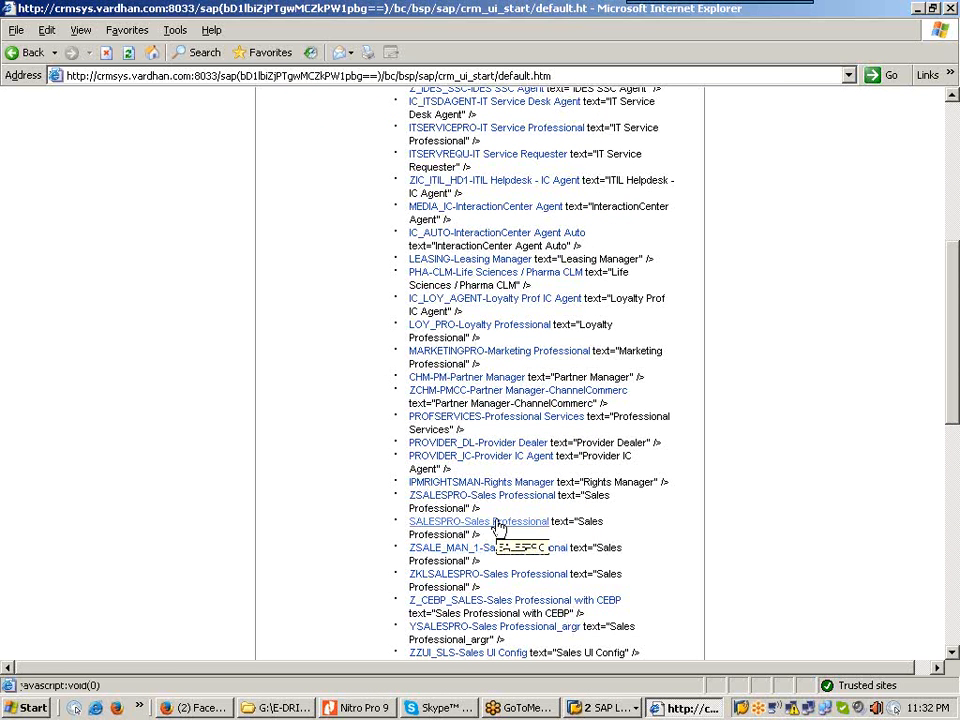
left_click(497, 527)
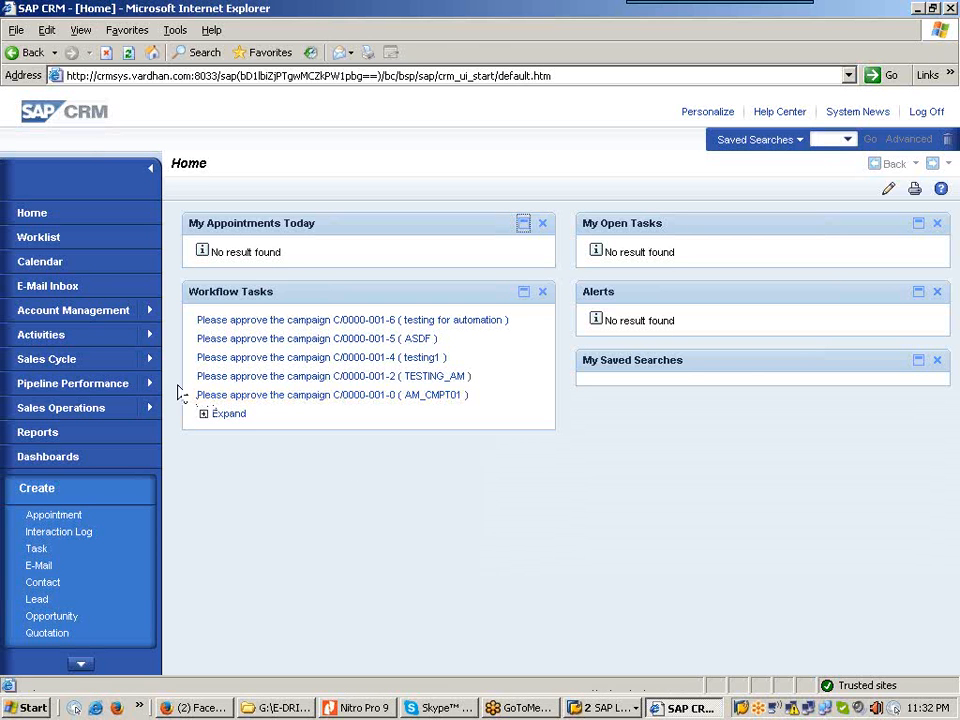
left_click(97, 372)
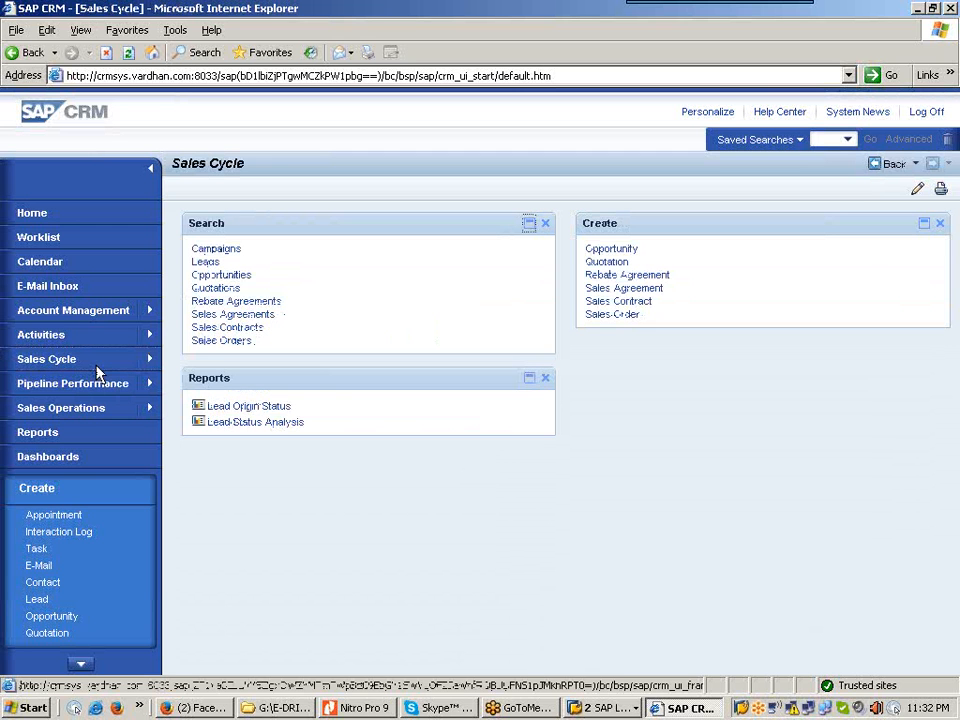
Step: Create a new Quotation ERP from Sales Cycle, then return to the TCRM20 PDF in Nitro Pro
left_click(619, 265)
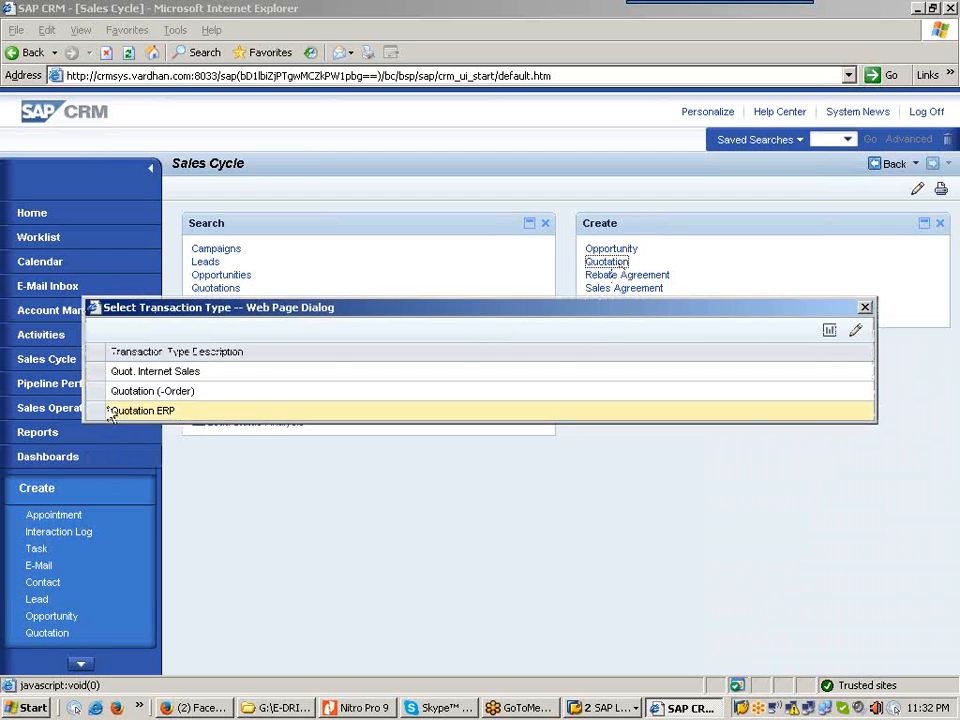
left_click(96, 412)
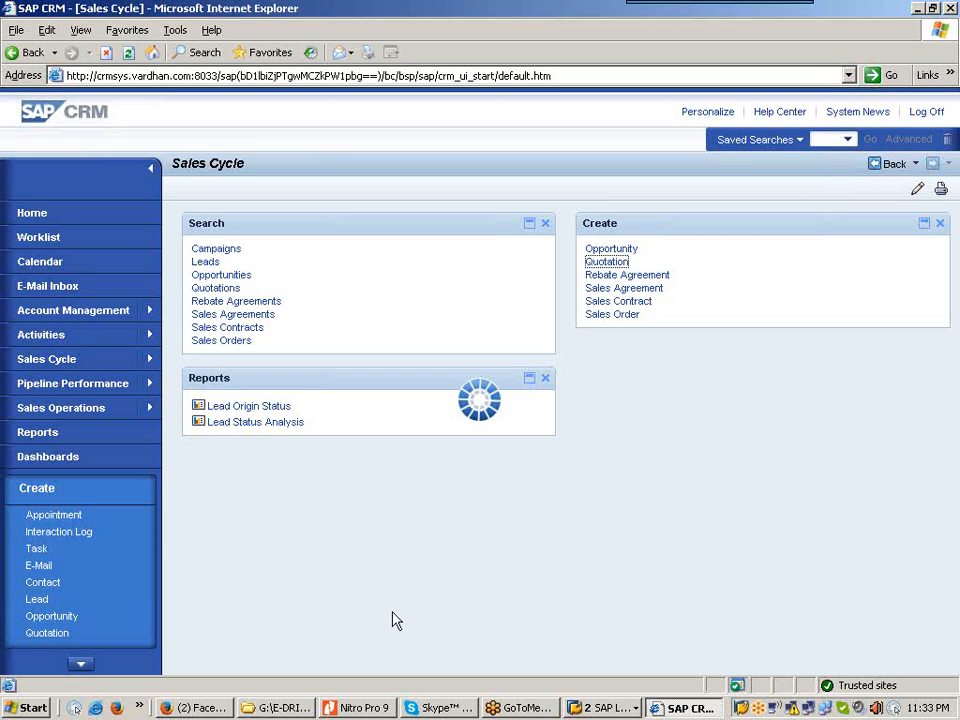
left_click(371, 709)
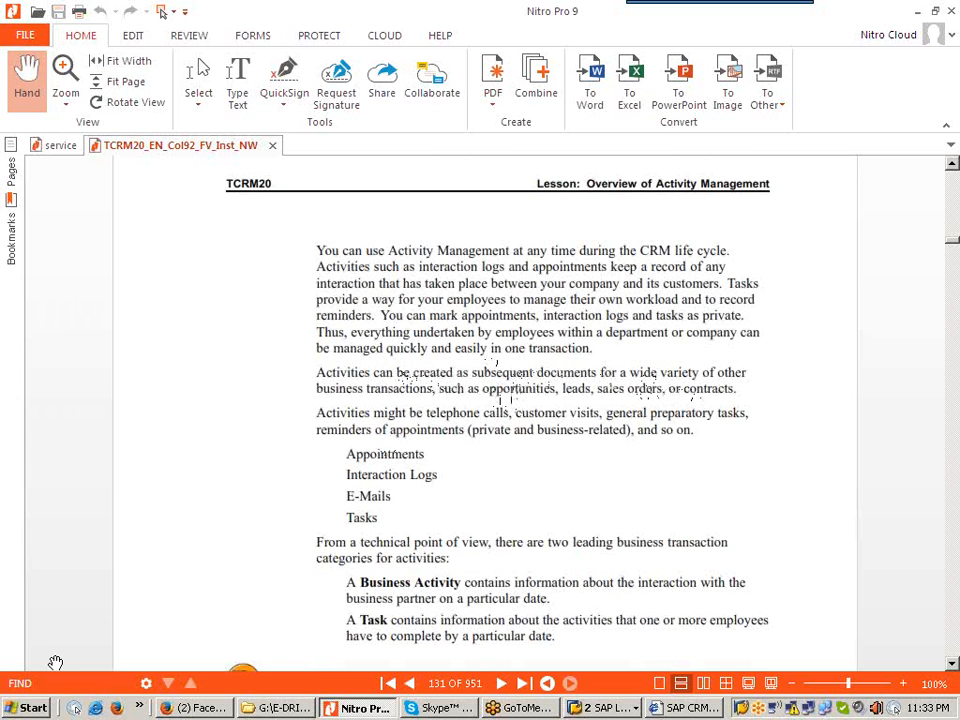
Step: Launch Notepad from Start > Programs > Accessories and begin a new line
left_click(35, 708)
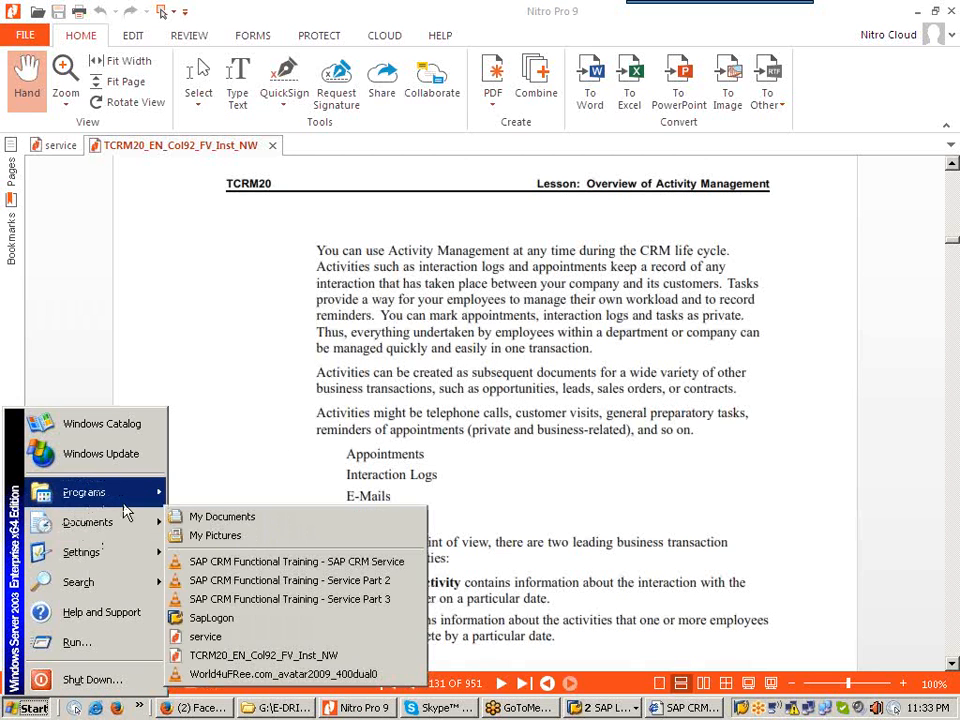
mouse_move(150, 492)
mouse_move(252, 490)
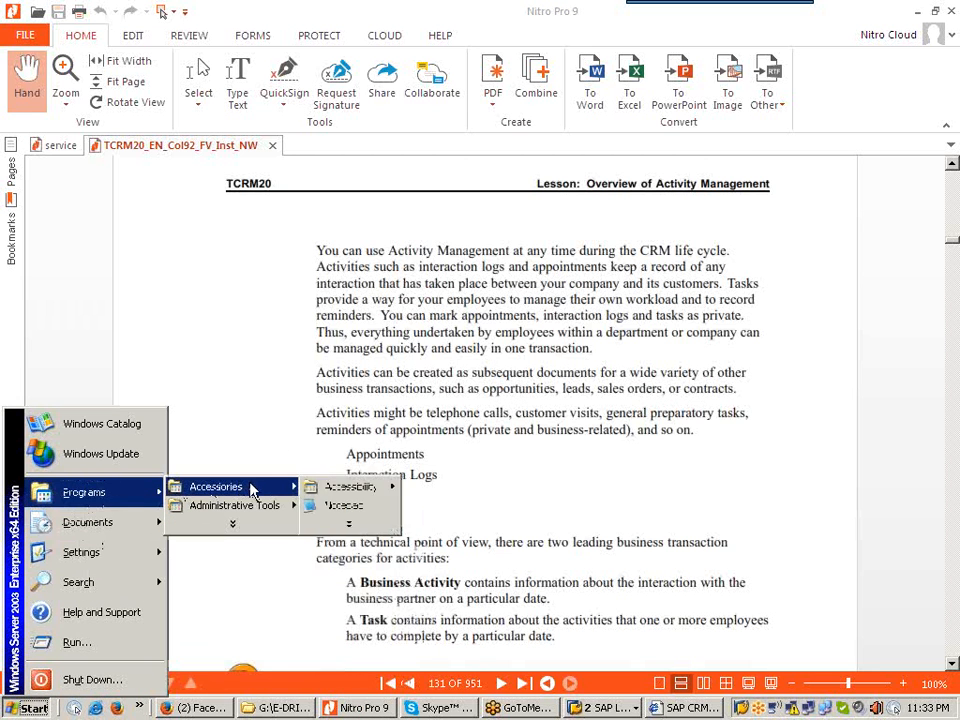
left_click(345, 505)
key("Return")
Step: Write 'In Activities : -----' and '4 Categories' on two lines, then minimize Notepad
type("In")
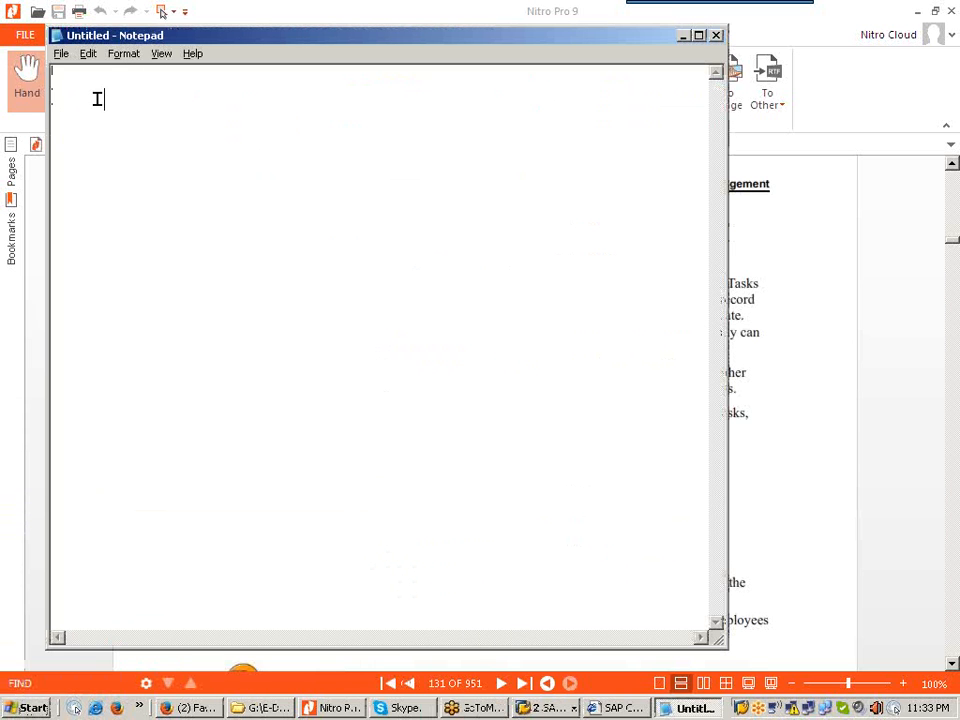
type("Activitie")
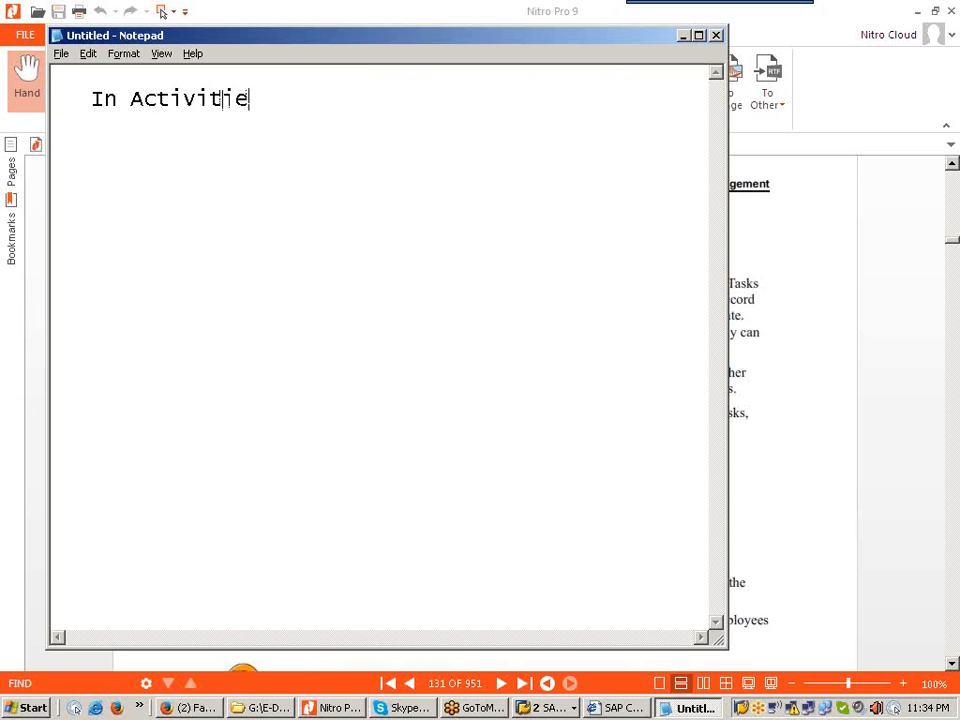
type("s : -----")
key("Return")
type("4 Categories")
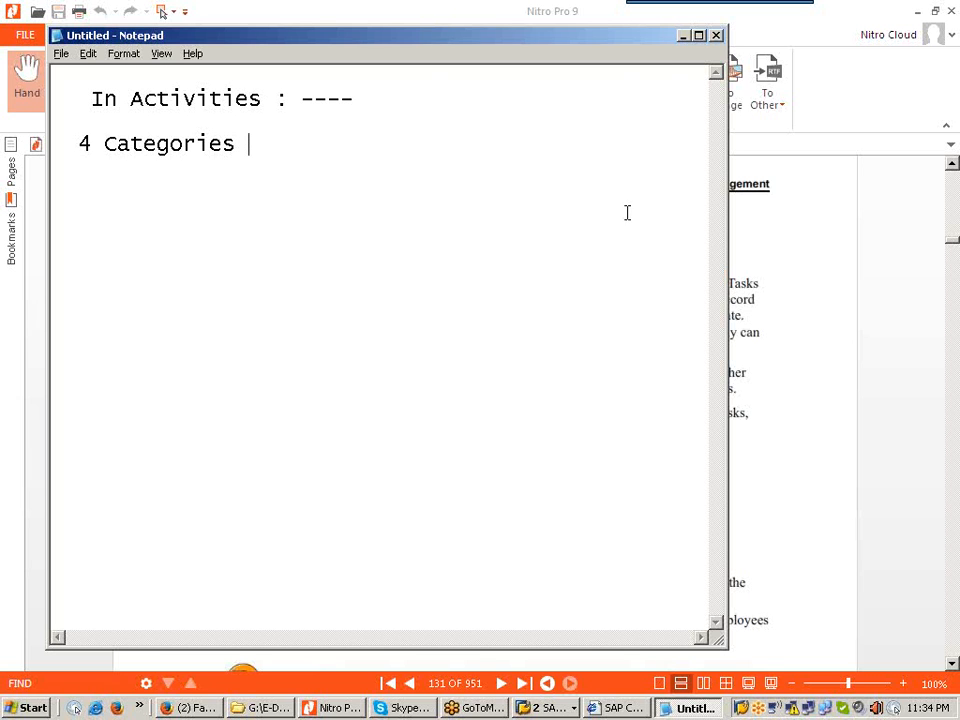
left_click(684, 36)
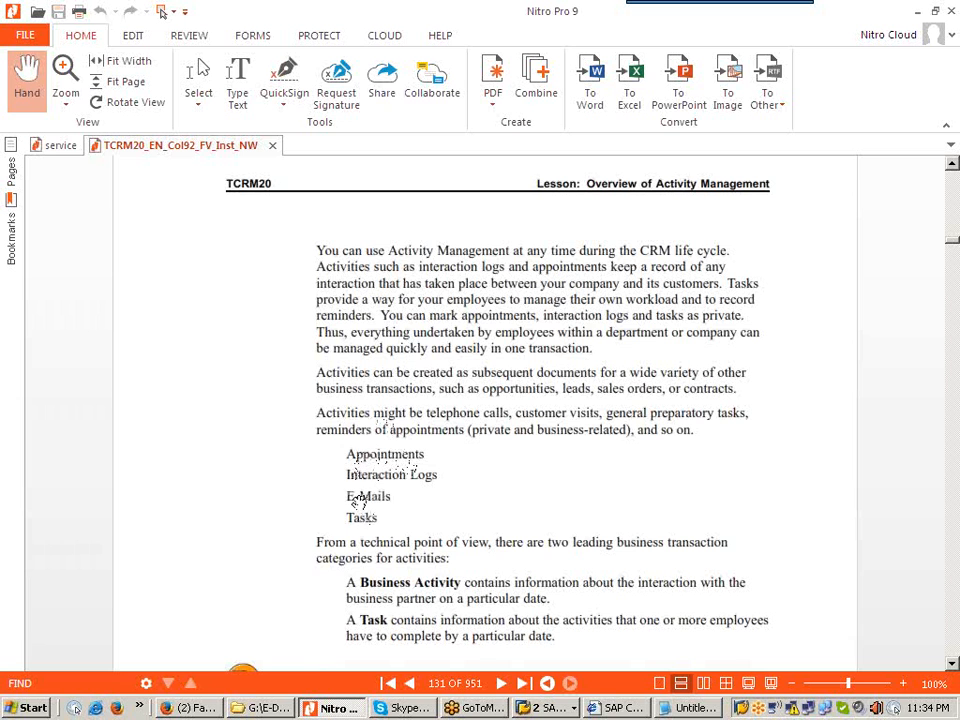
Step: Append '----' after '4 Categories' in Notepad and minimize it again
left_click(690, 707)
type("----")
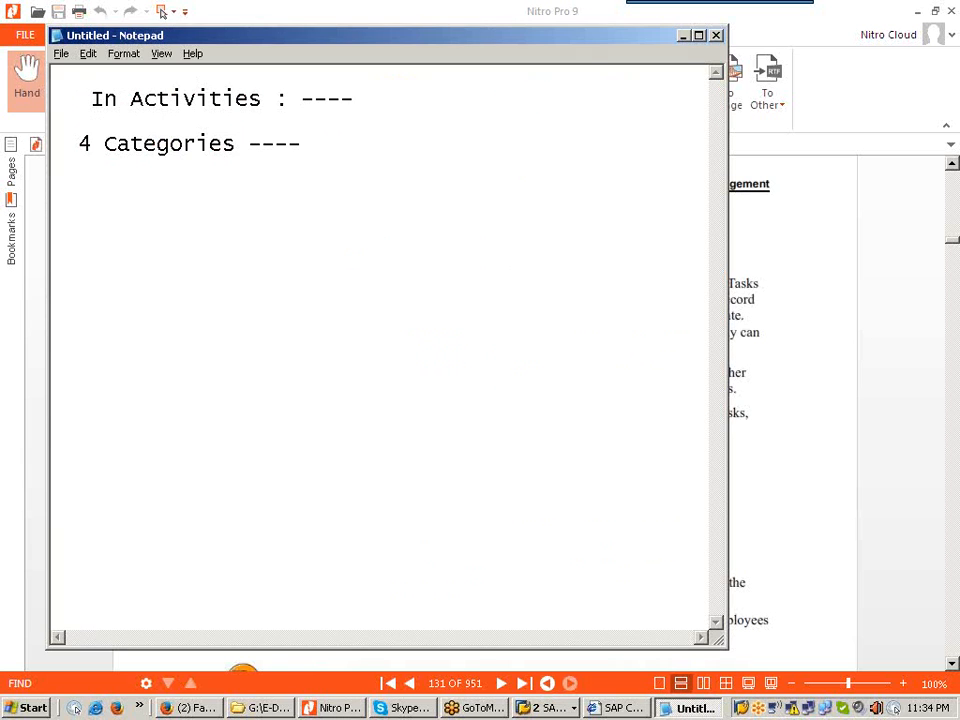
left_click(683, 37)
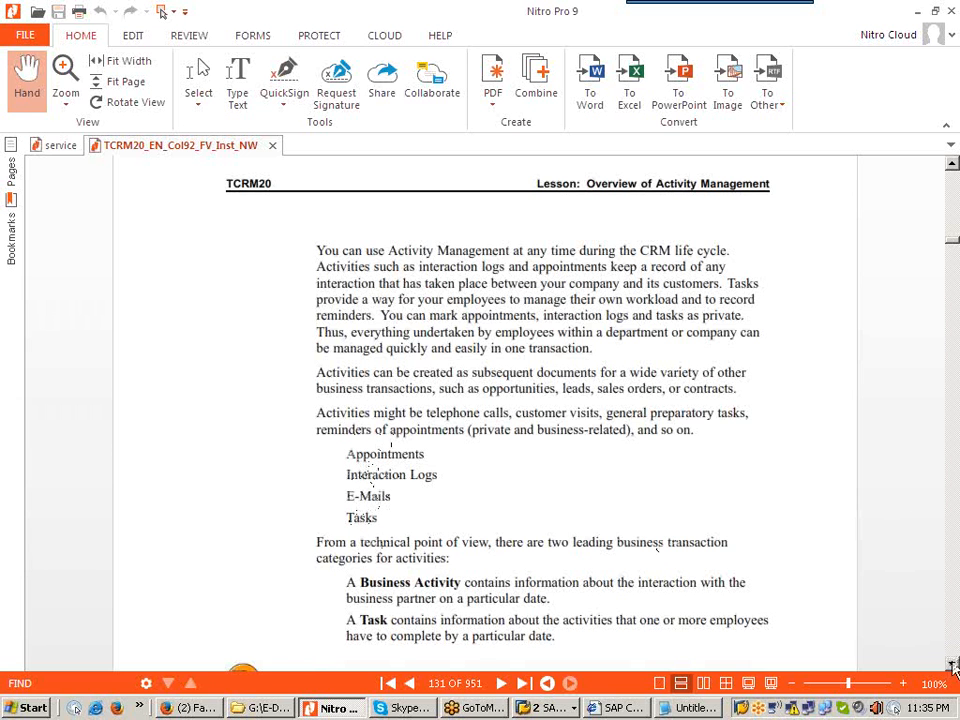
Step: Scroll the TCRM20 PDF, then minimize Nitro Pro to show the quotation form
scroll(953, 665, "down", 5)
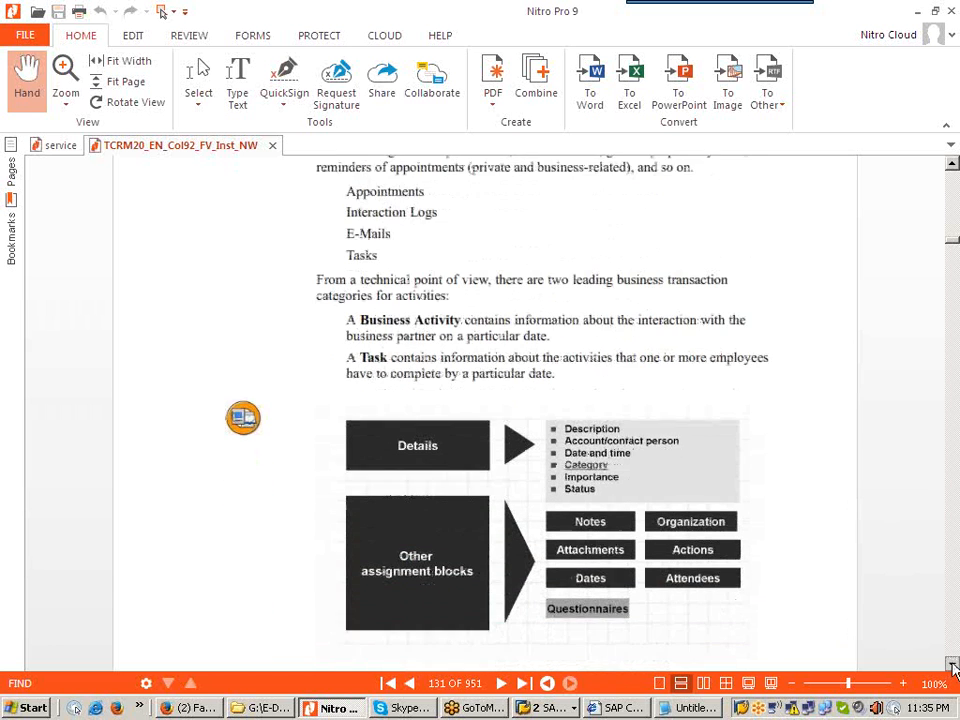
left_click(953, 668)
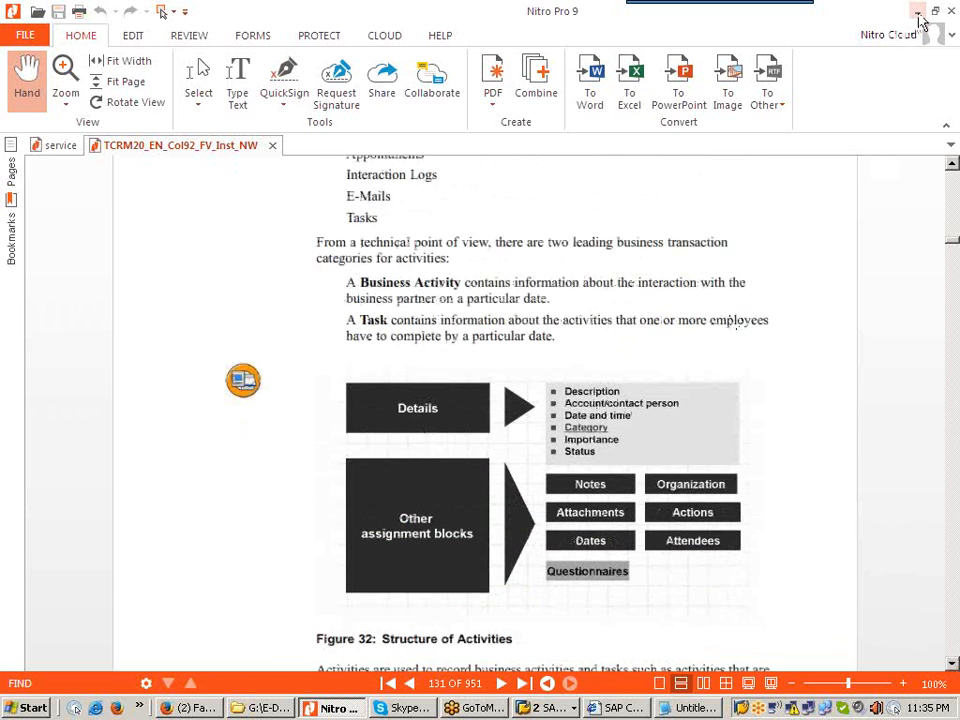
left_click(918, 11)
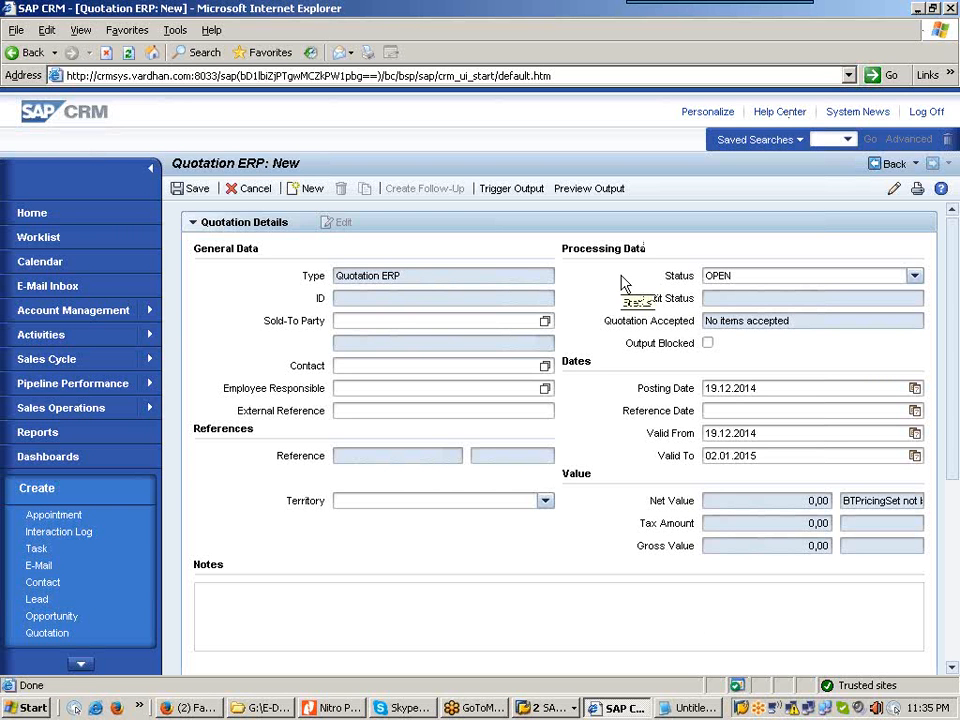
Step: Enter 03MegaStore's customer number as the quotation's sold-to party and confirm it
left_click(358, 320)
type("2")
key("BackSpace")
type("3000")
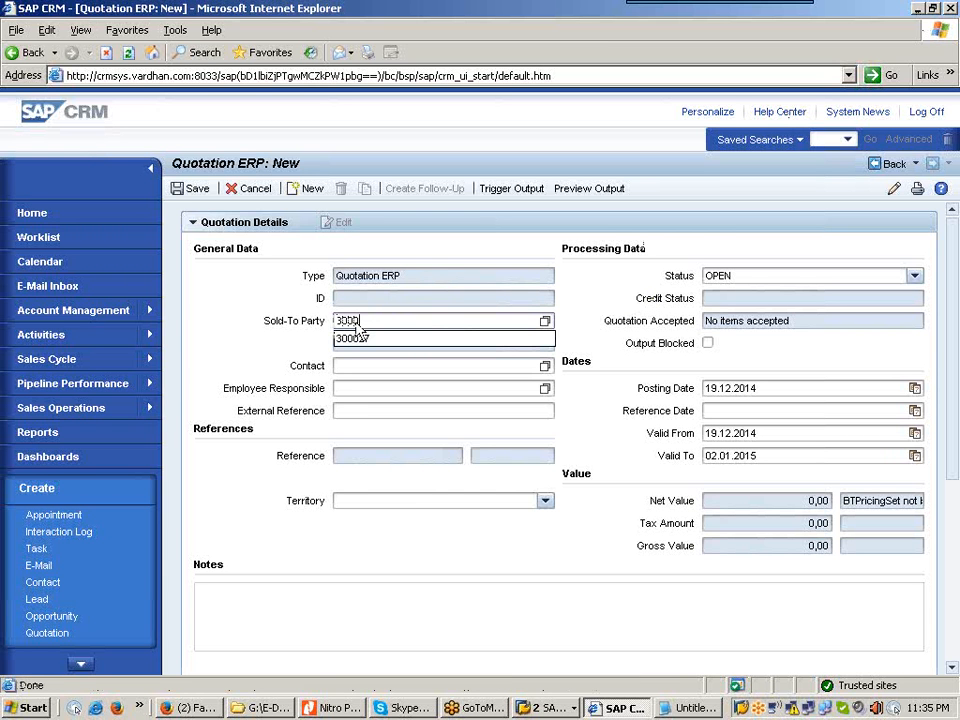
type("27")
key("Return")
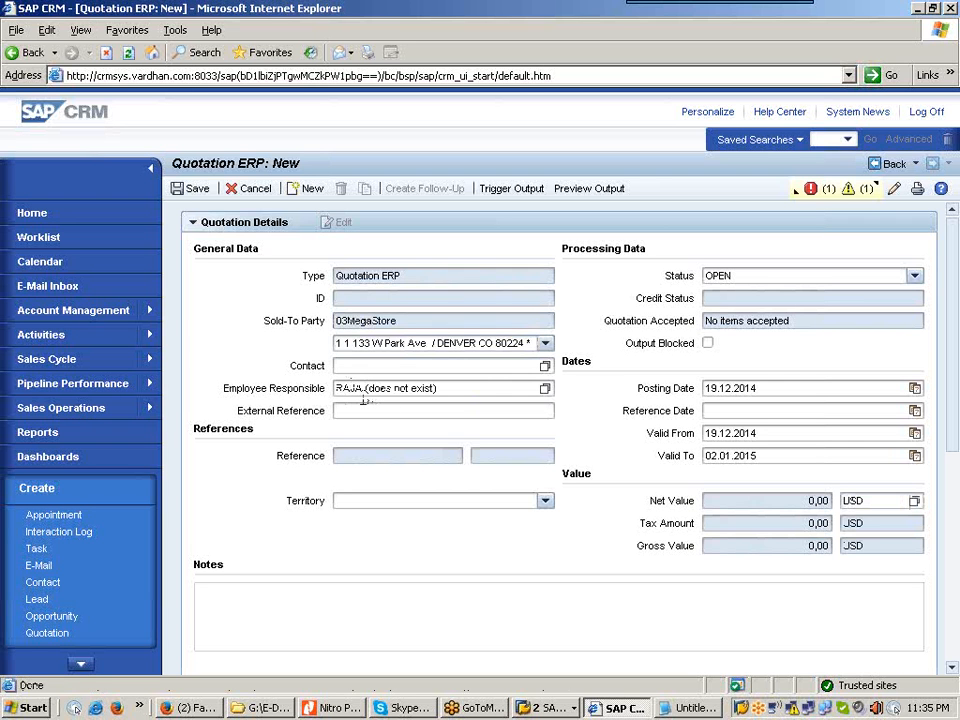
Step: Display the quotation errors: employee responsible is not a business partner, external reference is missing
left_click(454, 390)
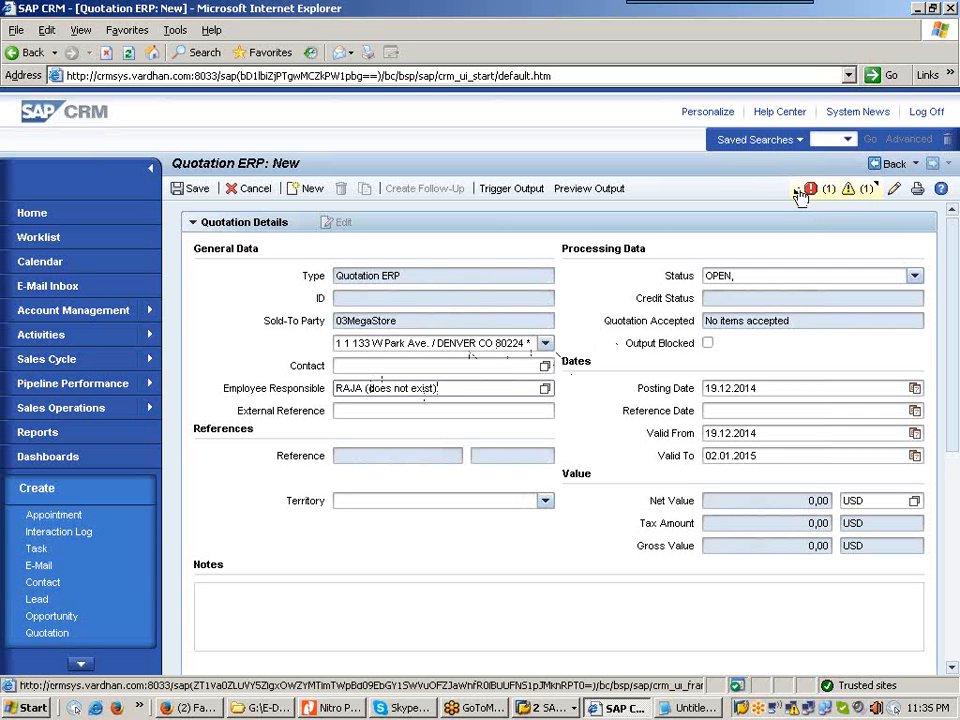
mouse_move(800, 196)
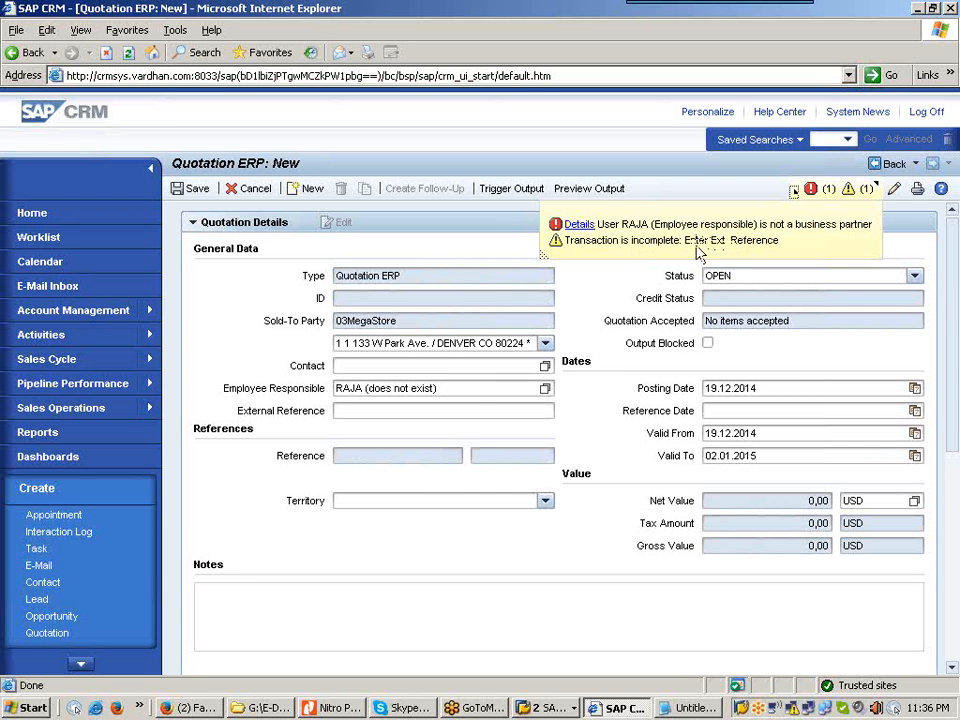
Step: Enter external reference 'anything', clear the invalid employee responsible, and recheck the quotation
left_click(457, 411)
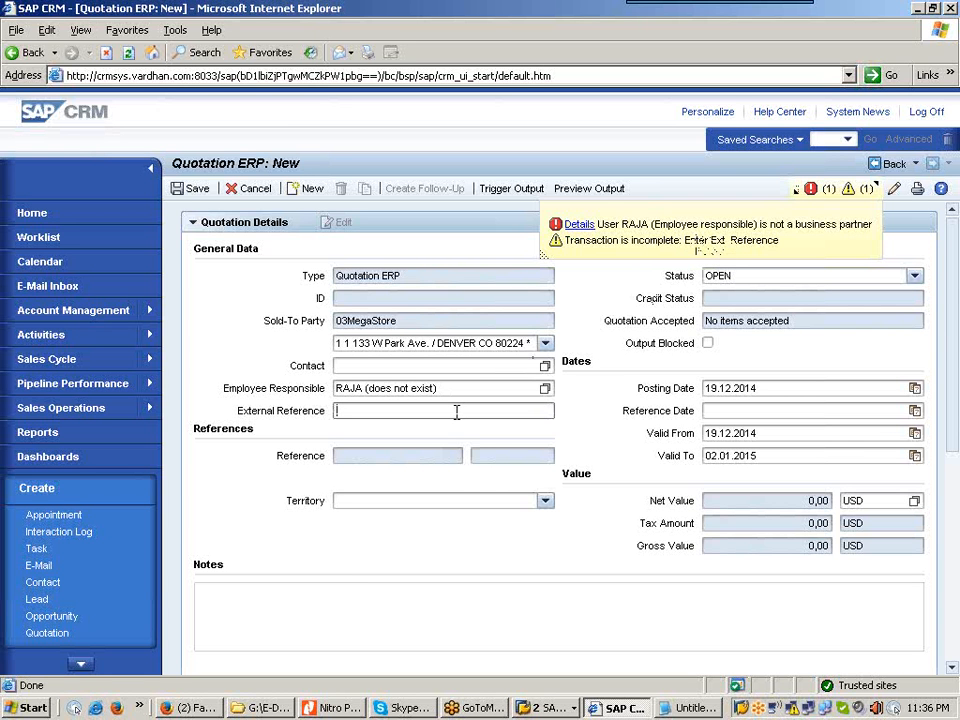
type("anything")
left_click(459, 395)
key("BackSpace")
key("BackSpace")
key("BackSpace")
key("BackSpace")
key("BackSpace")
key("BackSpace")
key("BackSpace")
key("BackSpace")
key("BackSpace")
key("BackSpace")
key("BackSpace")
key("BackSpace")
key("BackSpace")
key("BackSpace")
key("BackSpace")
key("BackSpace")
key("BackSpace")
key("BackSpace")
key("BackSpace")
key("BackSpace")
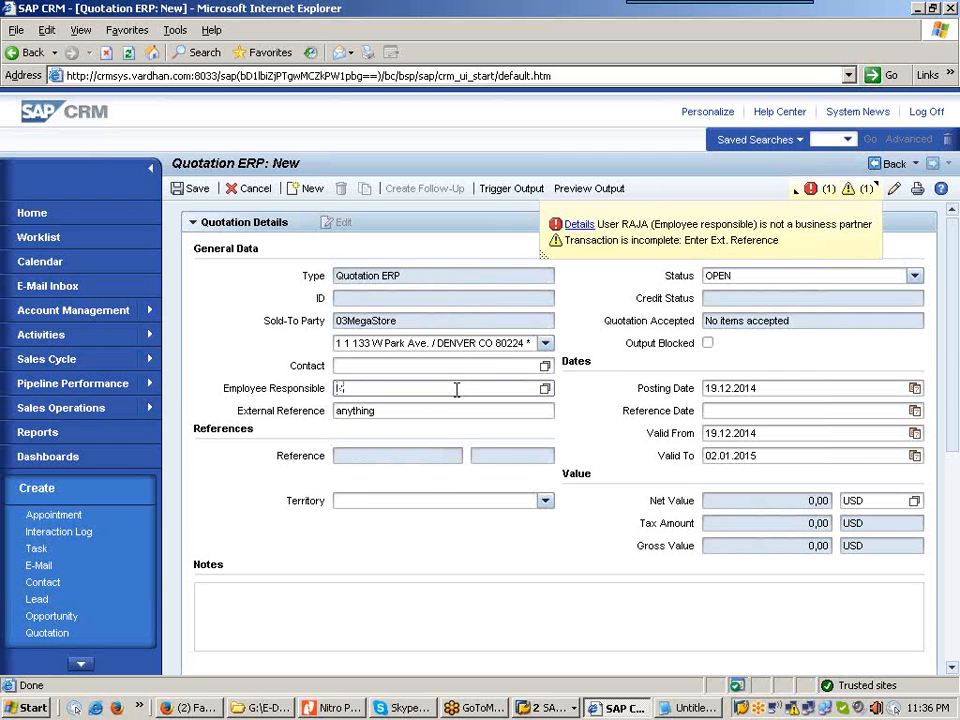
key("Return")
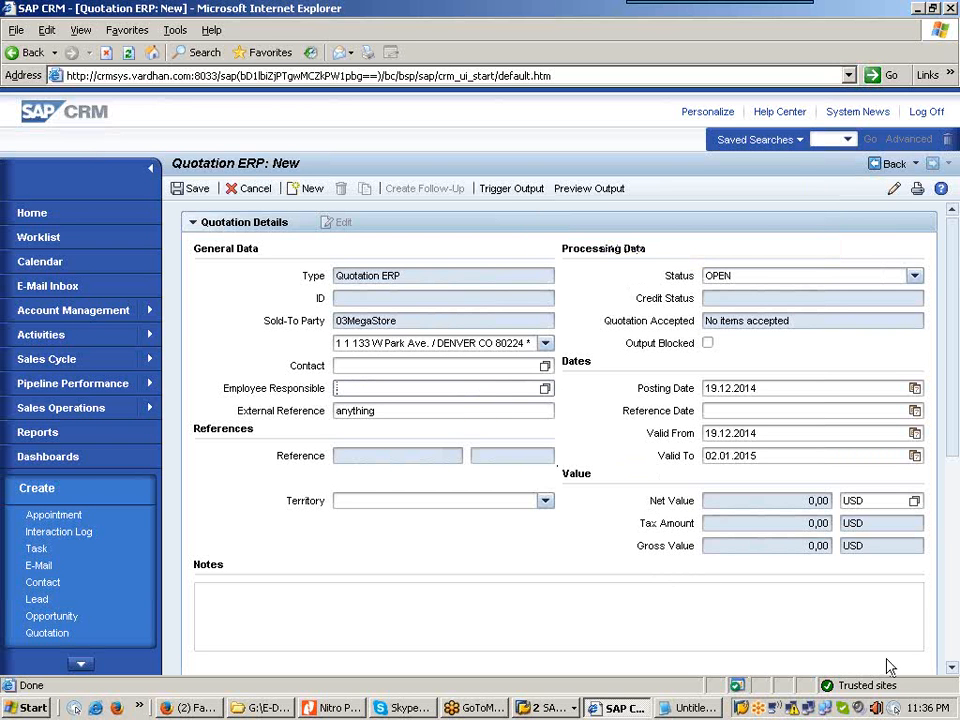
Step: Add item HT-1010 with quantity 2, then return to the TCRM20 PDF guide in Nitro Pro
scroll(952, 672, "down", 5)
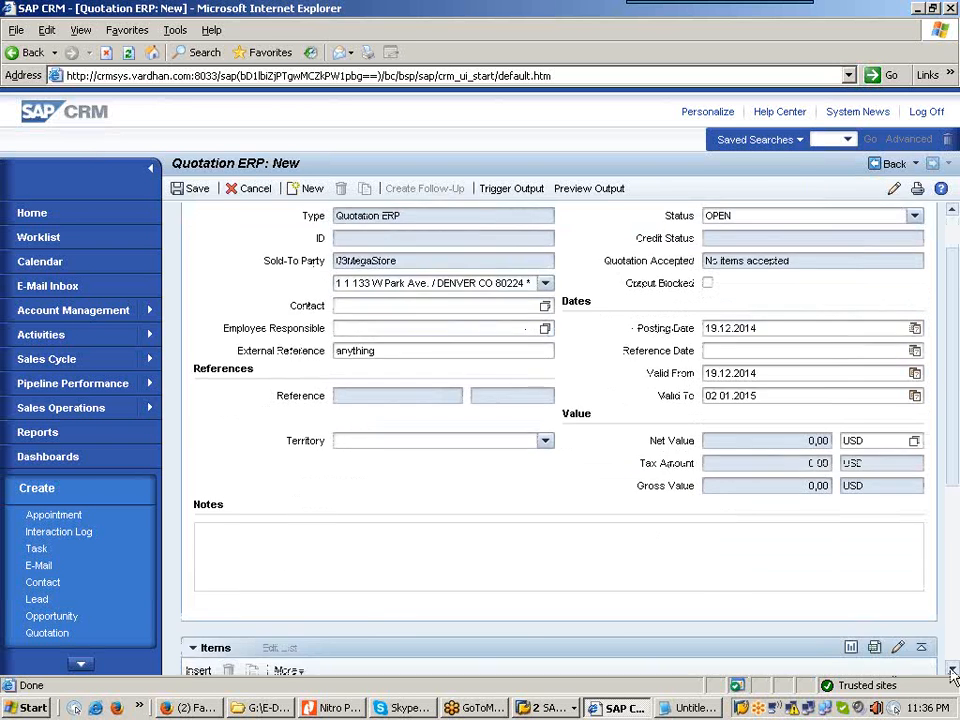
left_click(395, 376)
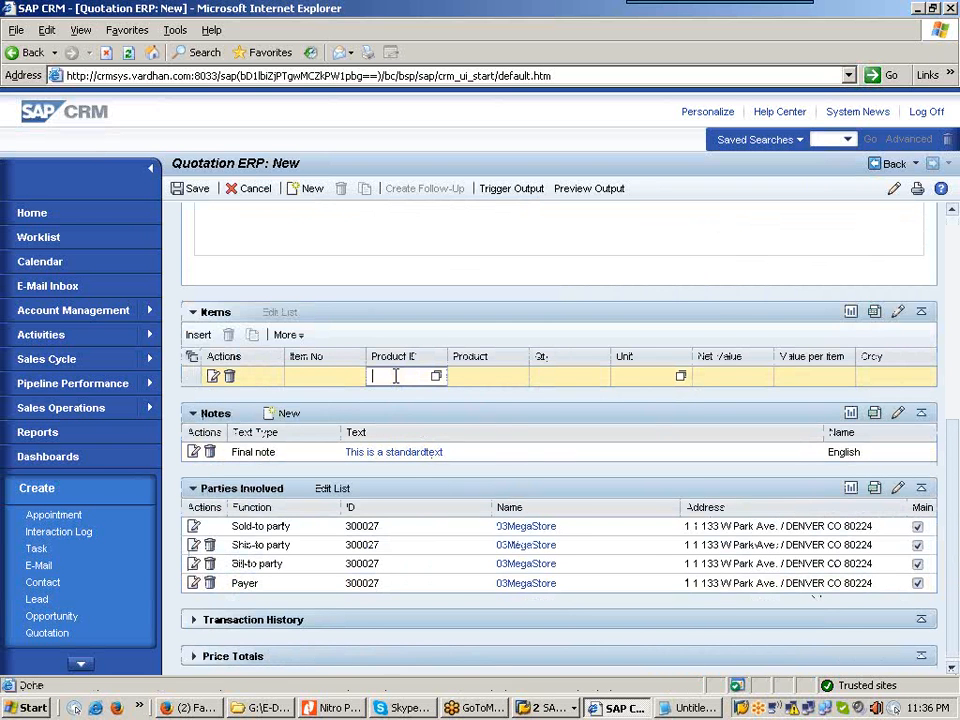
type("HT")
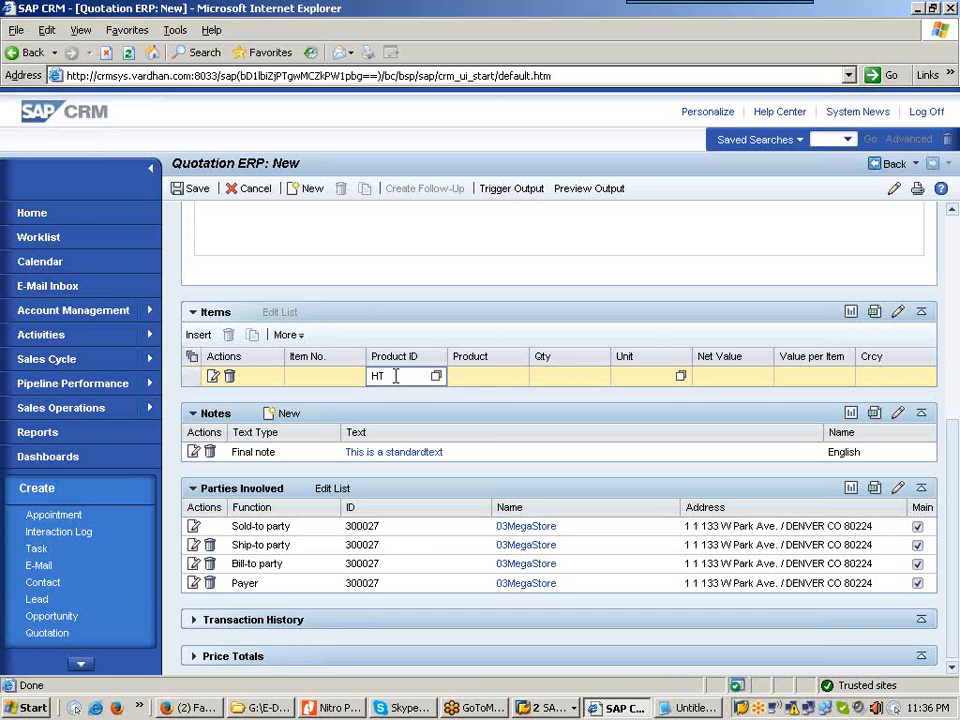
type("-1010")
left_click(573, 375)
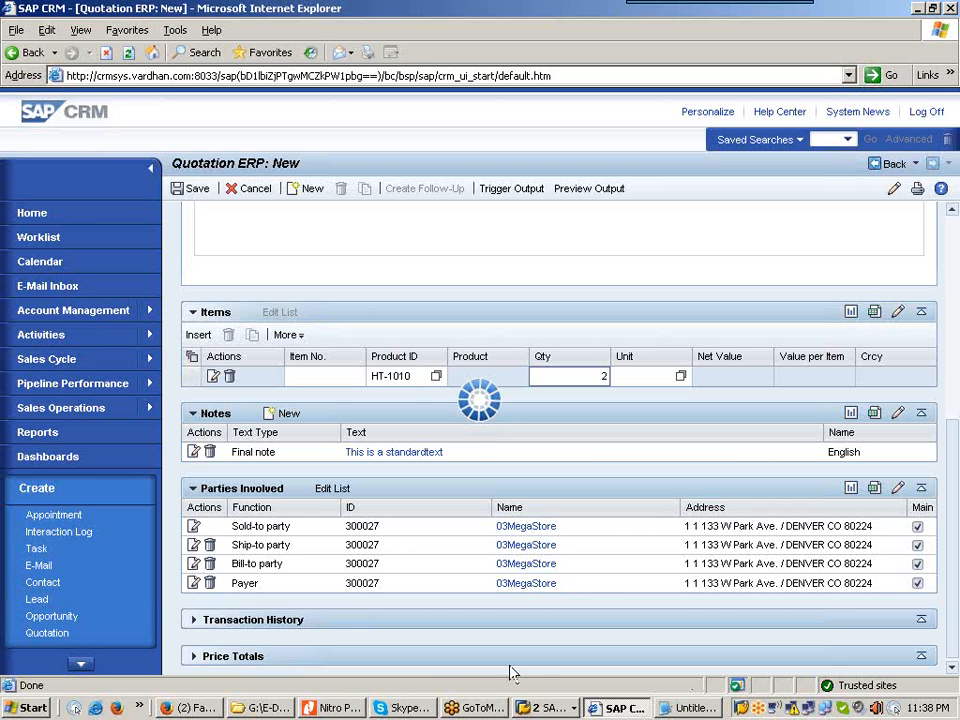
left_click(335, 710)
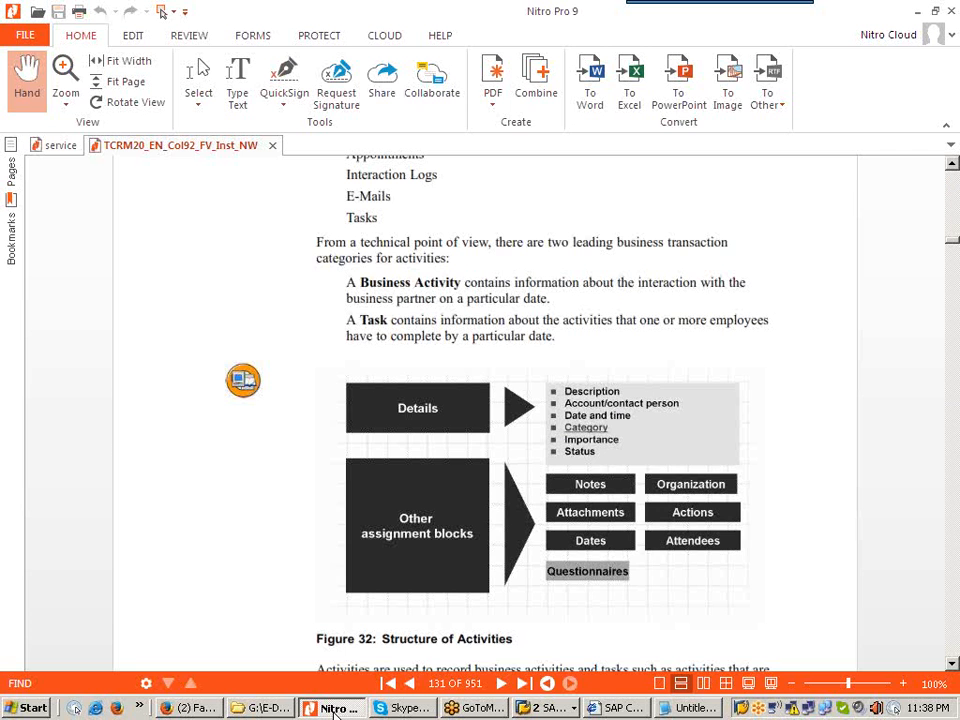
left_click(953, 166)
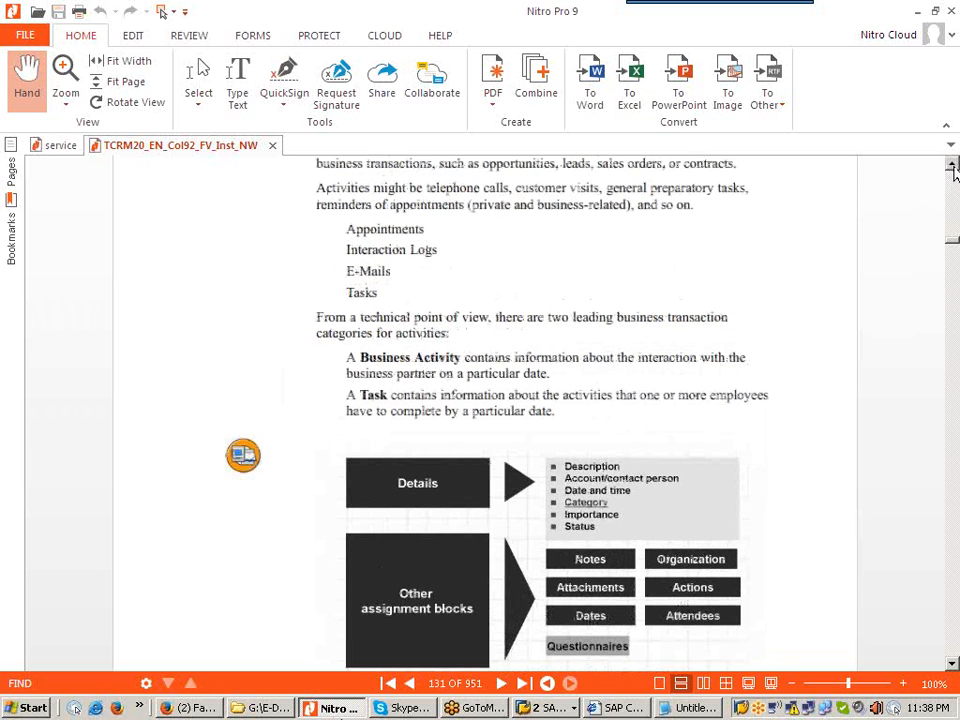
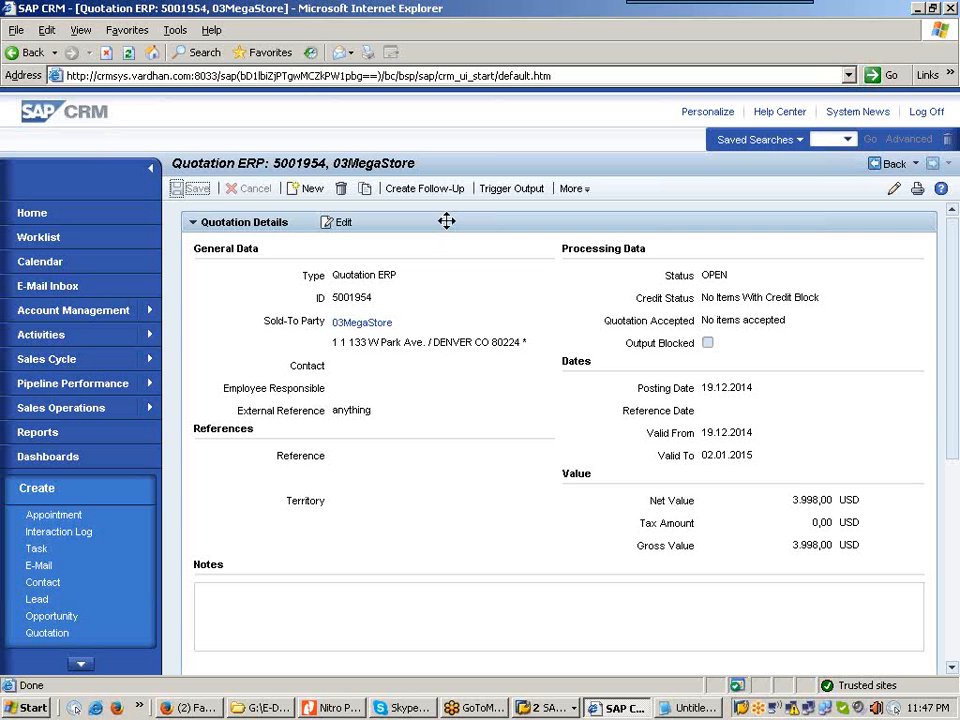
Step: Launch Create Follow-Up for quotation 5001954 to list the available follow-up transaction types
left_click(437, 196)
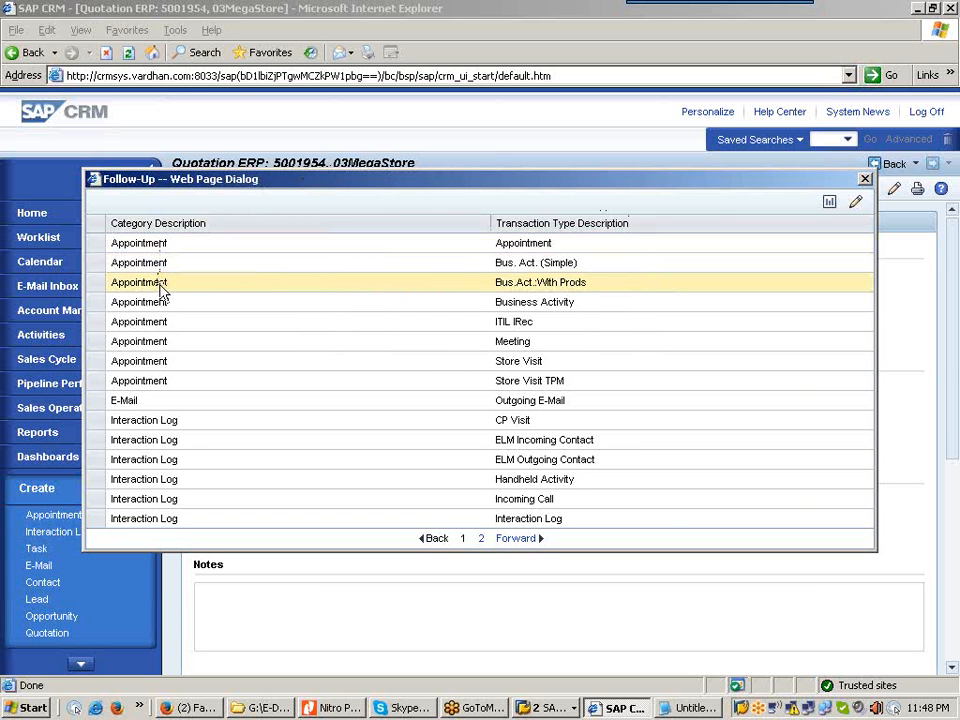
Step: Sort the follow-up types by category and transaction type description, view page 2, then switch to the PDF
left_click(152, 229)
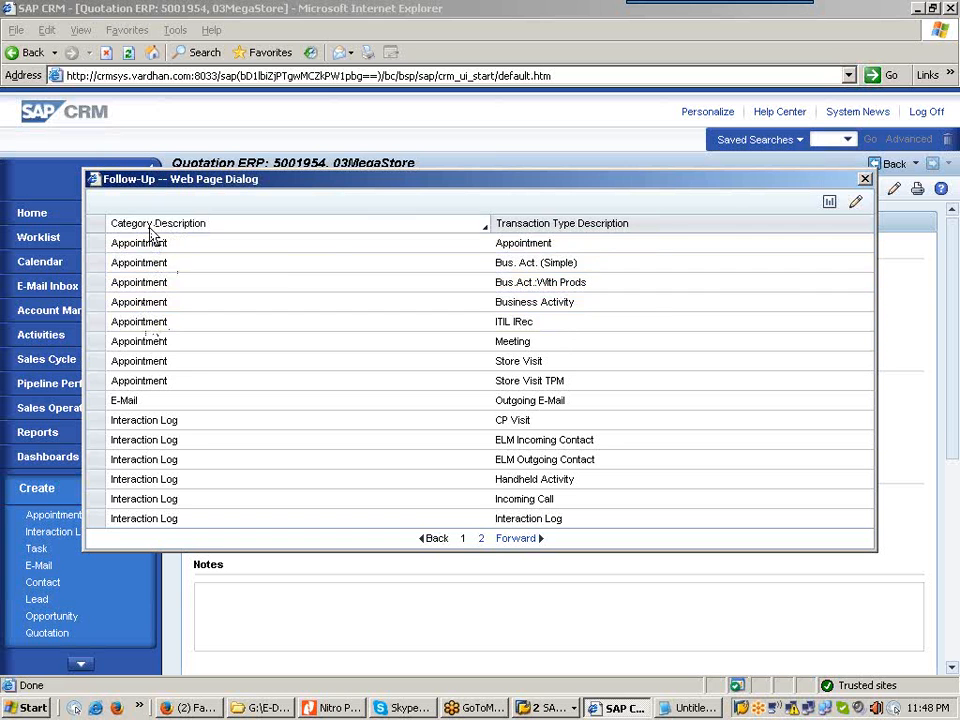
left_click(578, 223)
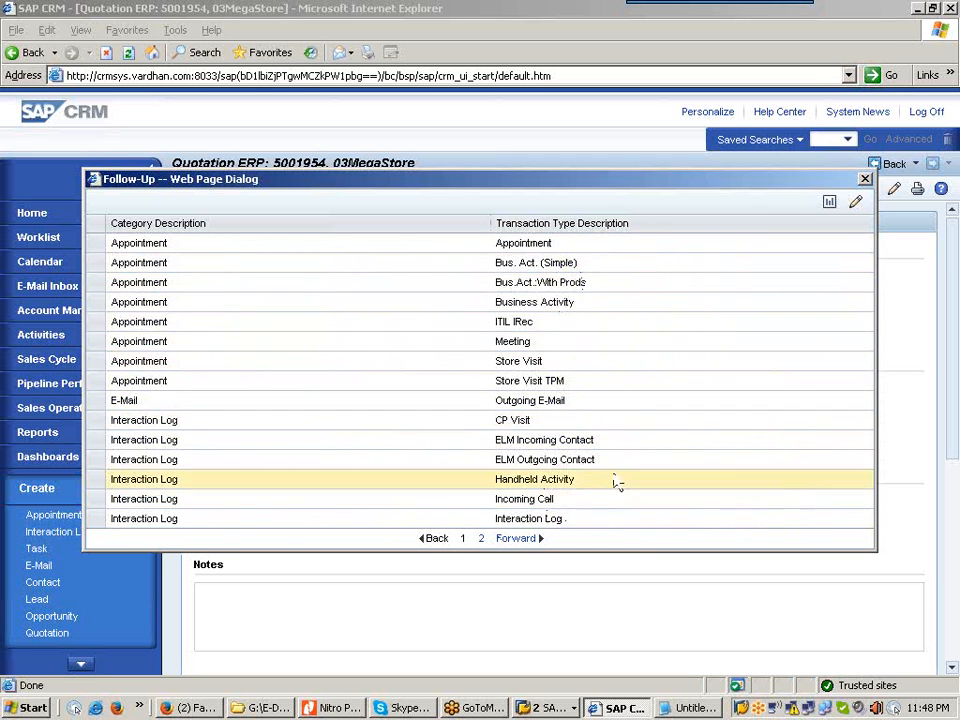
left_click(481, 543)
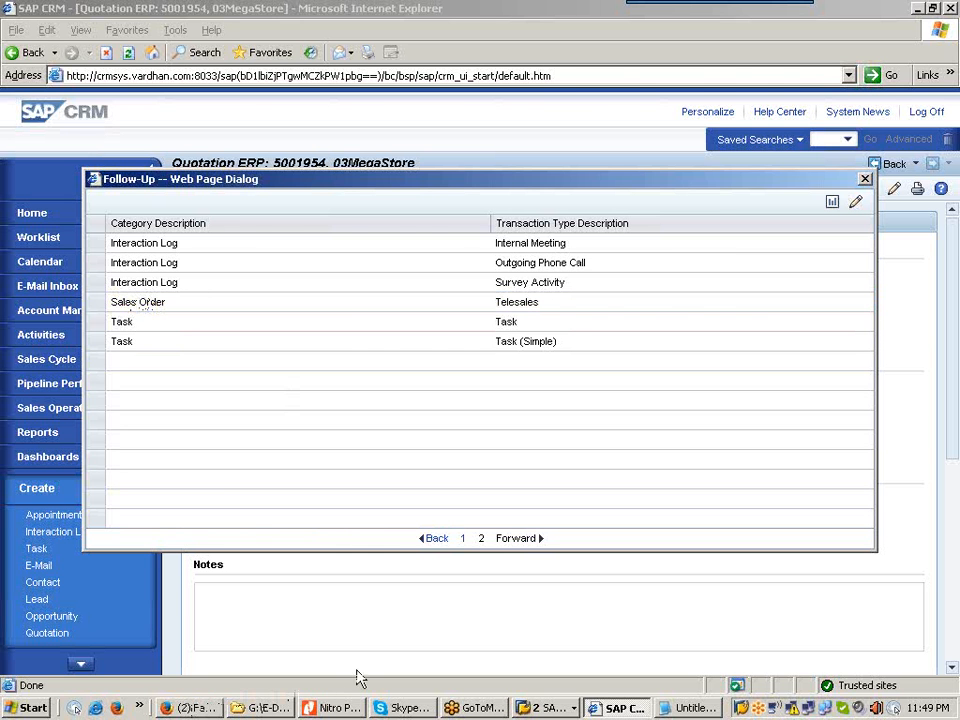
left_click(333, 706)
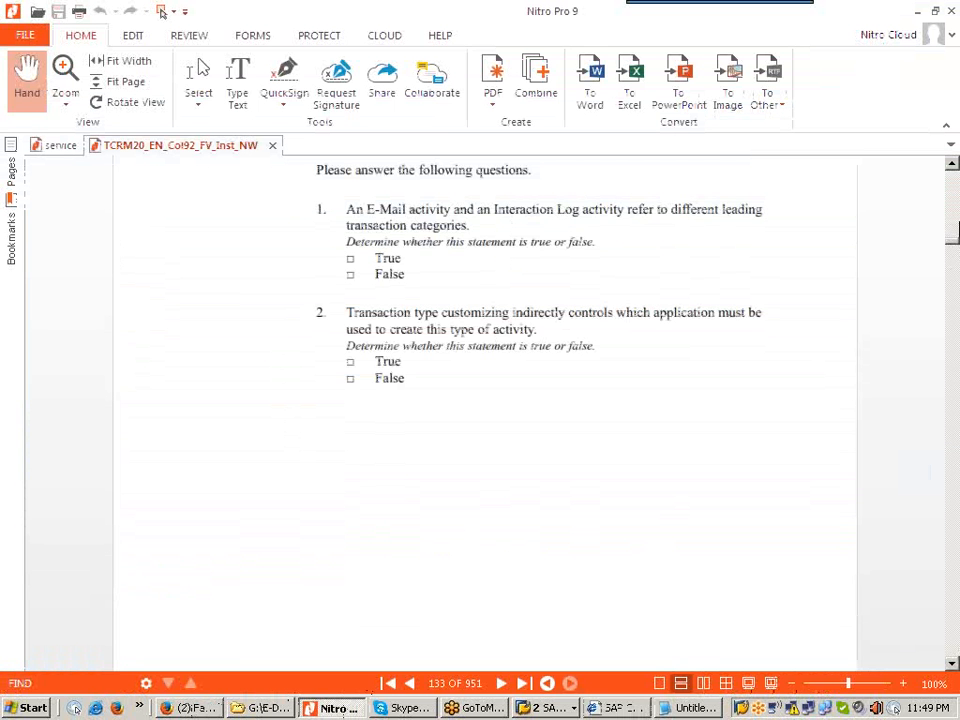
Step: Scroll the TCRM20 PDF back from page 133 to page 131, then minimize Nitro Pro
scroll(952, 163, "up", 10)
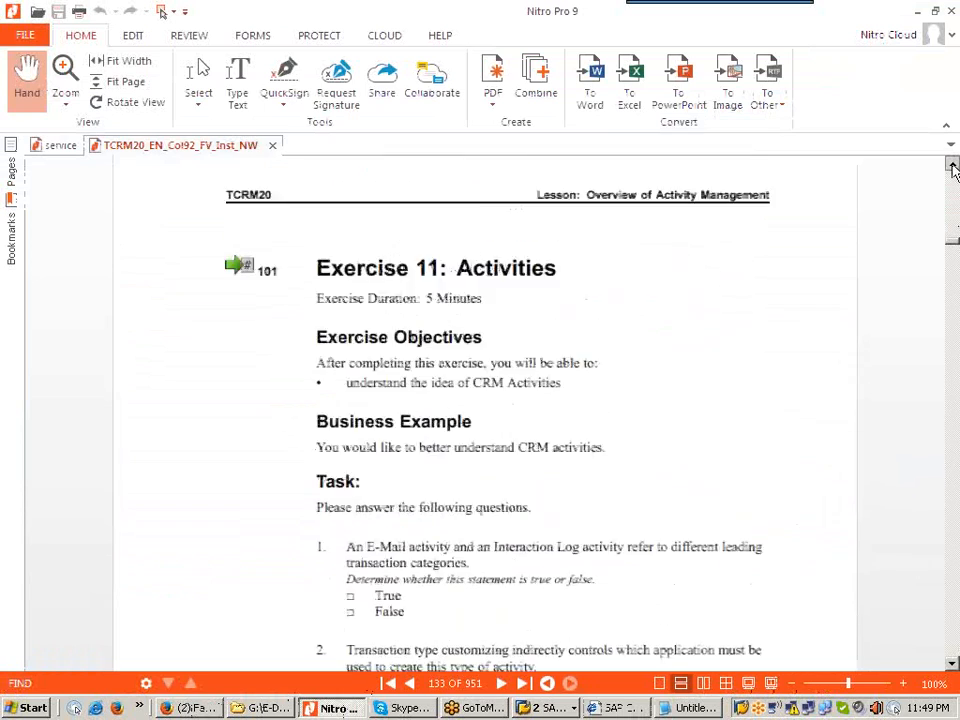
scroll(952, 168, "up", 10)
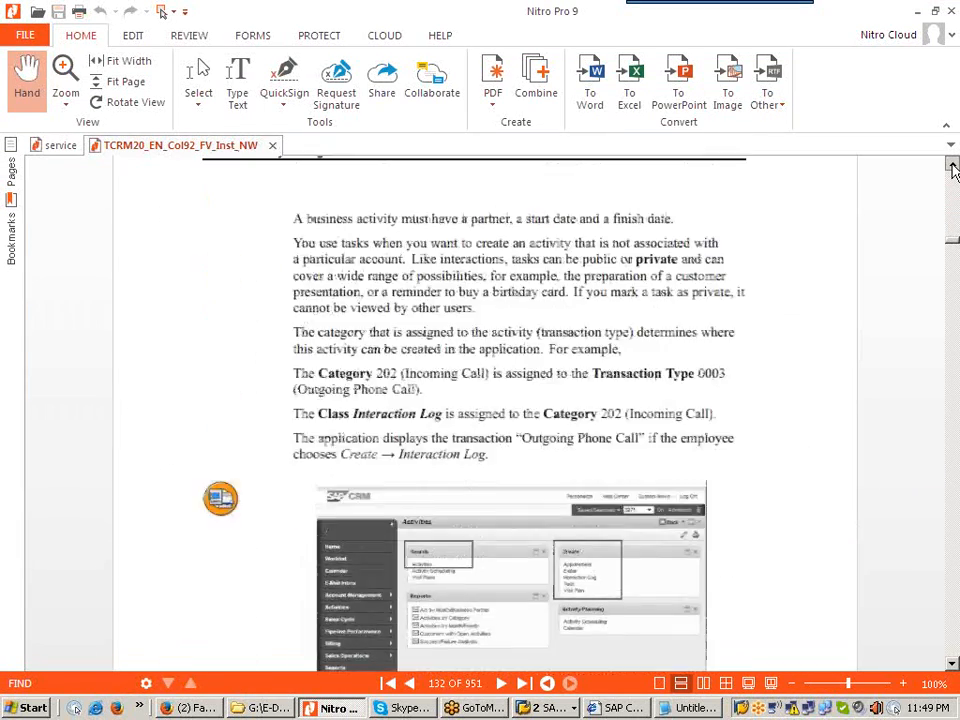
scroll(952, 170, "up", 10)
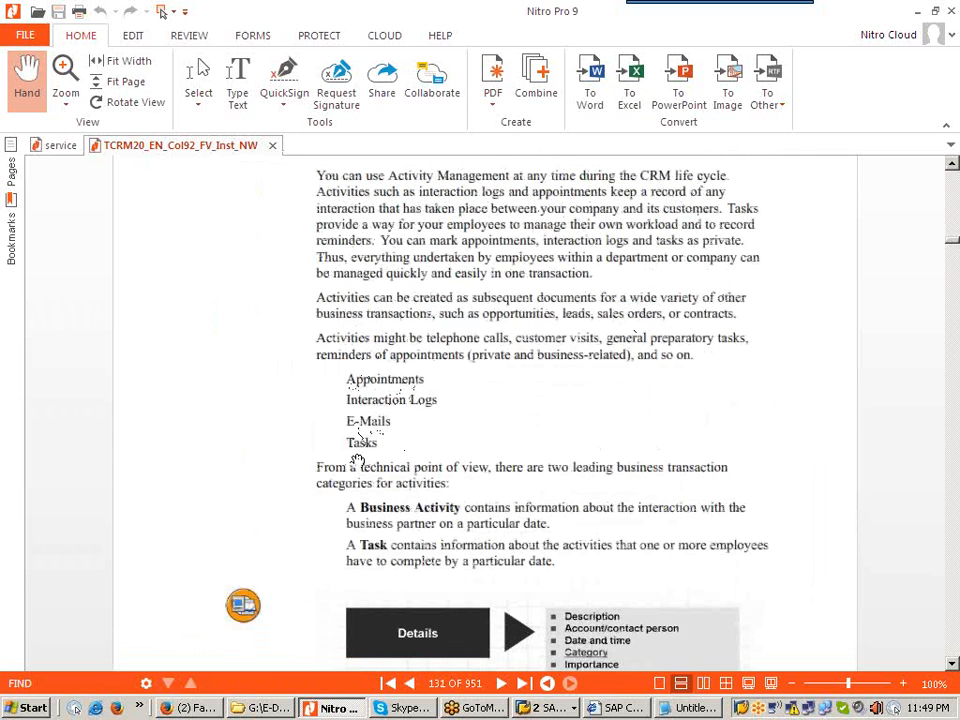
left_click(918, 11)
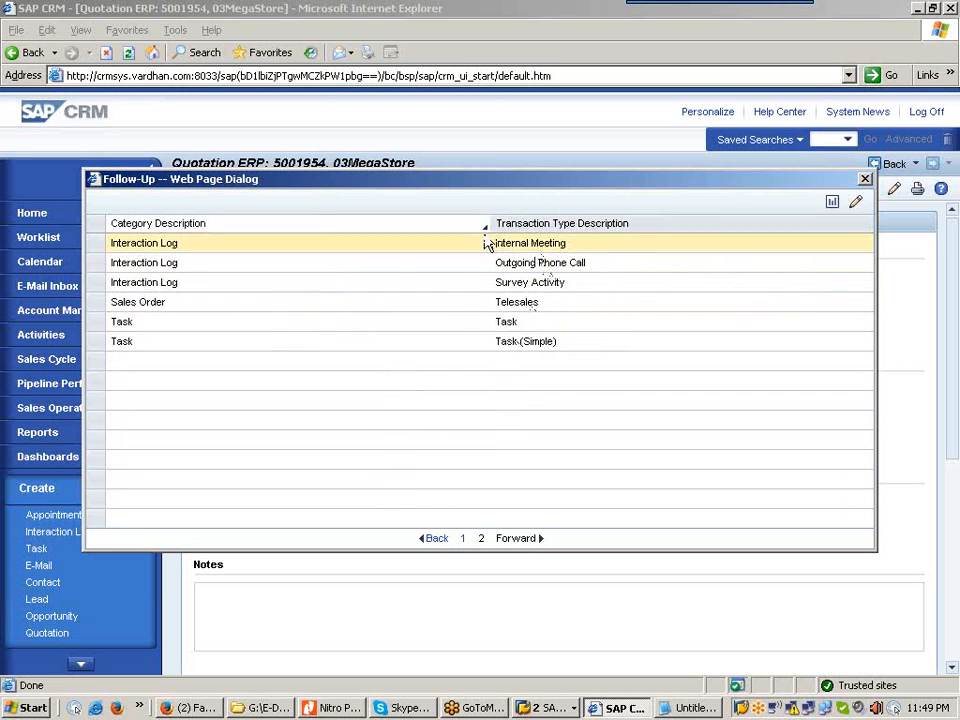
Step: Close the Follow-Up dialog to return to quotation 5001954 and list the open SAP windows
left_click(865, 181)
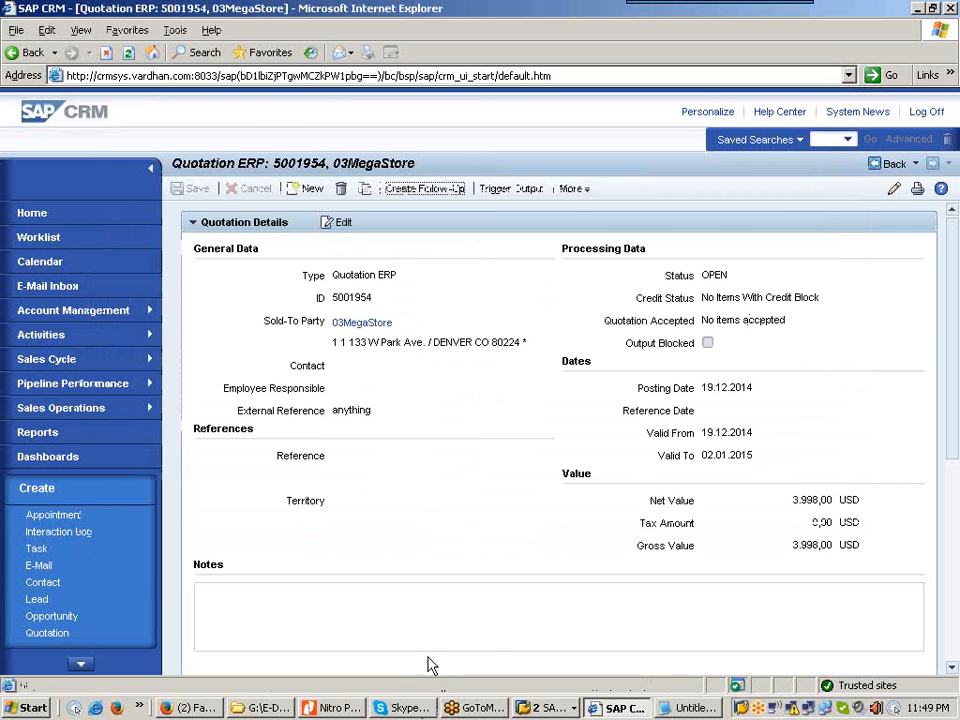
left_click(340, 708)
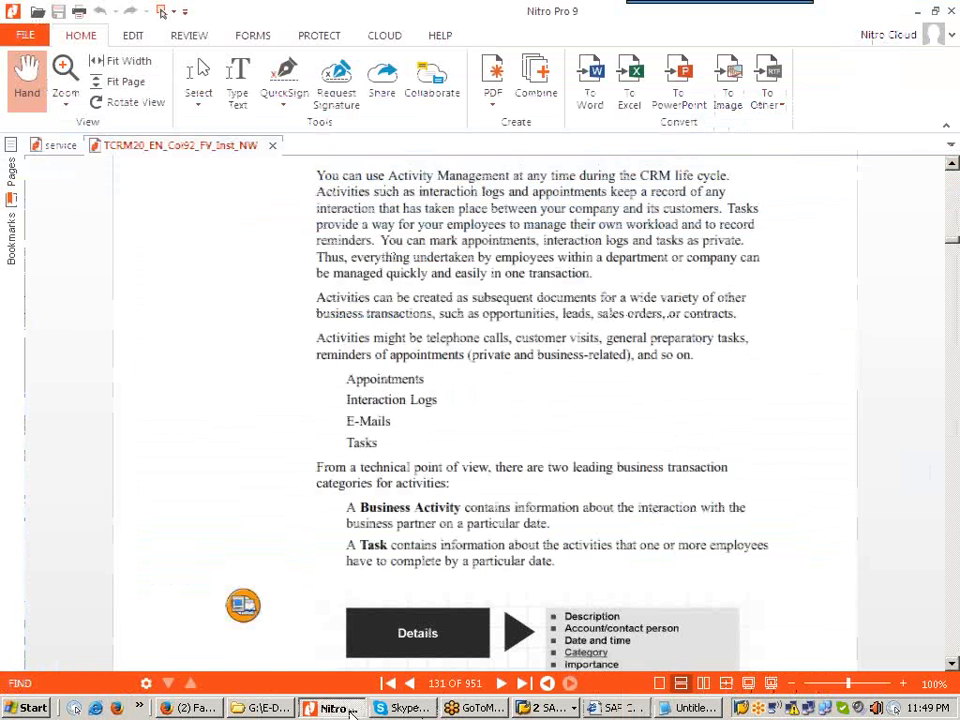
left_click(918, 12)
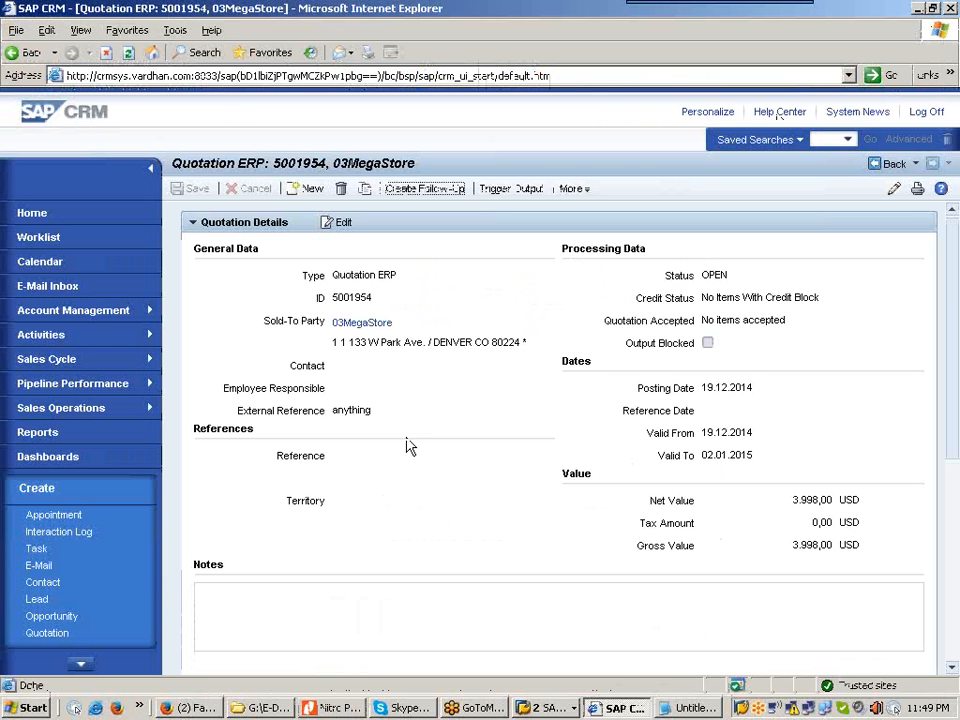
left_click(540, 708)
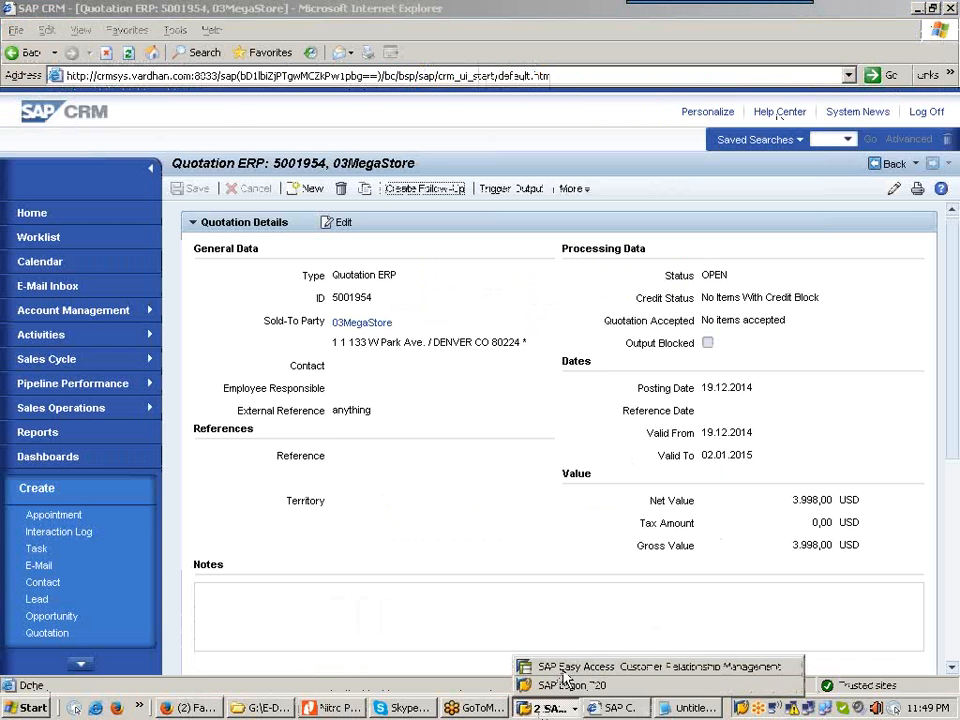
Step: Start transaction SPRO from the SAP Easy Access window
left_click(562, 667)
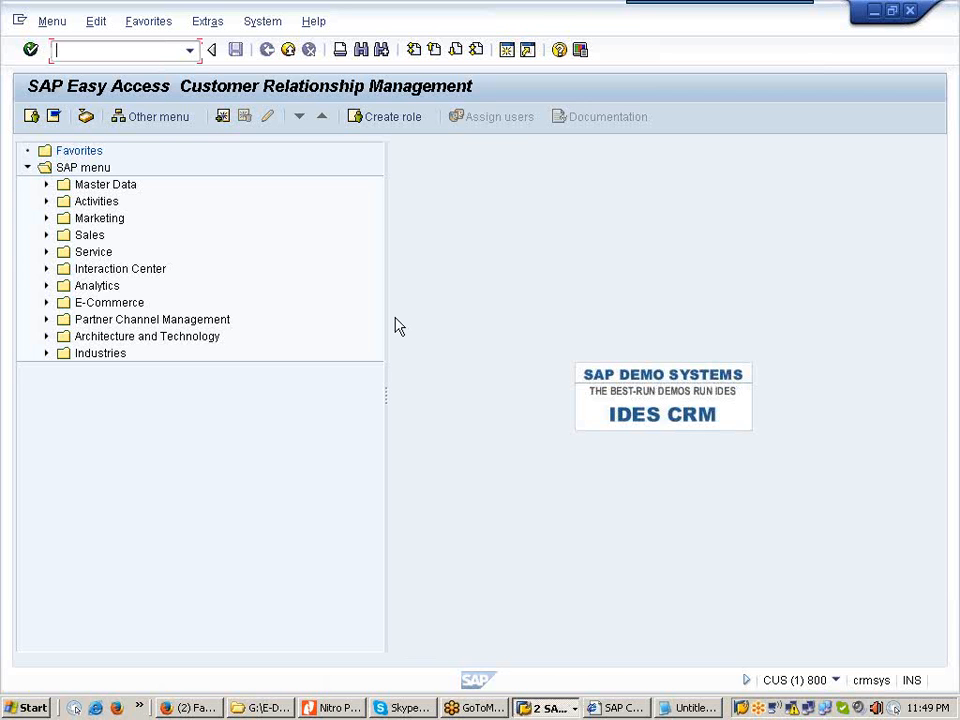
type("/nspro")
key("Return")
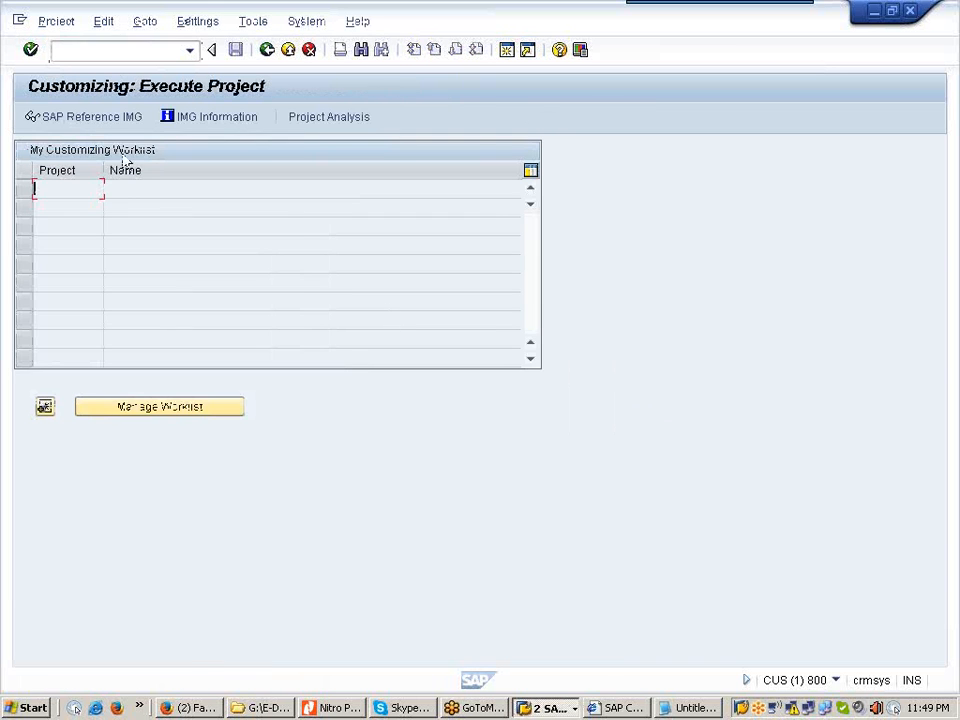
Step: Open SAP Reference IMG and expand Customer Relationship Management > Transactions > Basic Settings
left_click(104, 122)
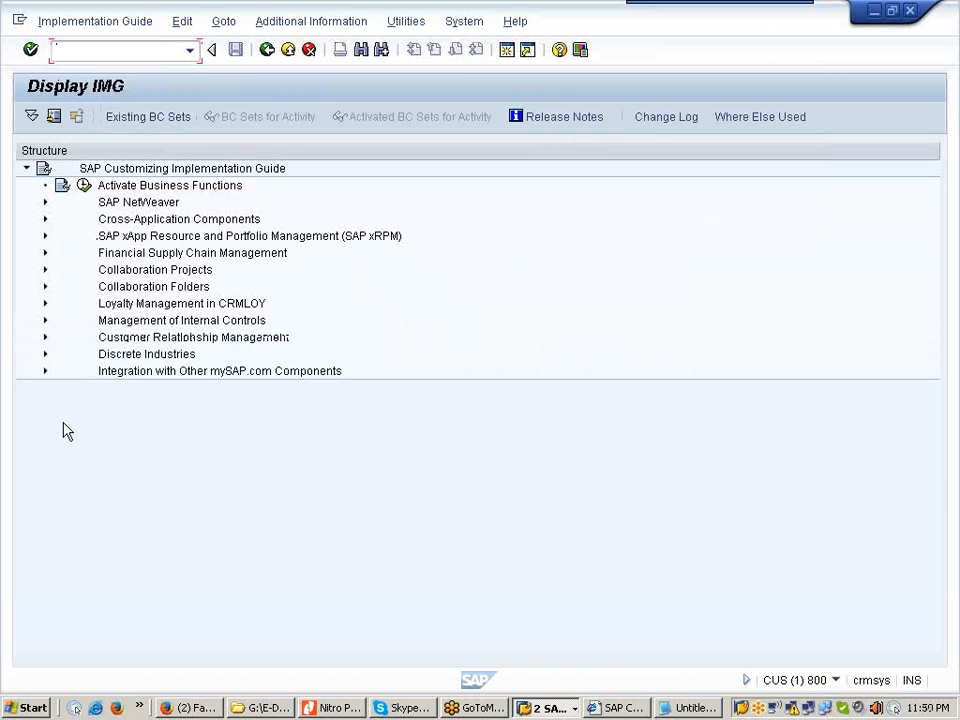
left_click(45, 338)
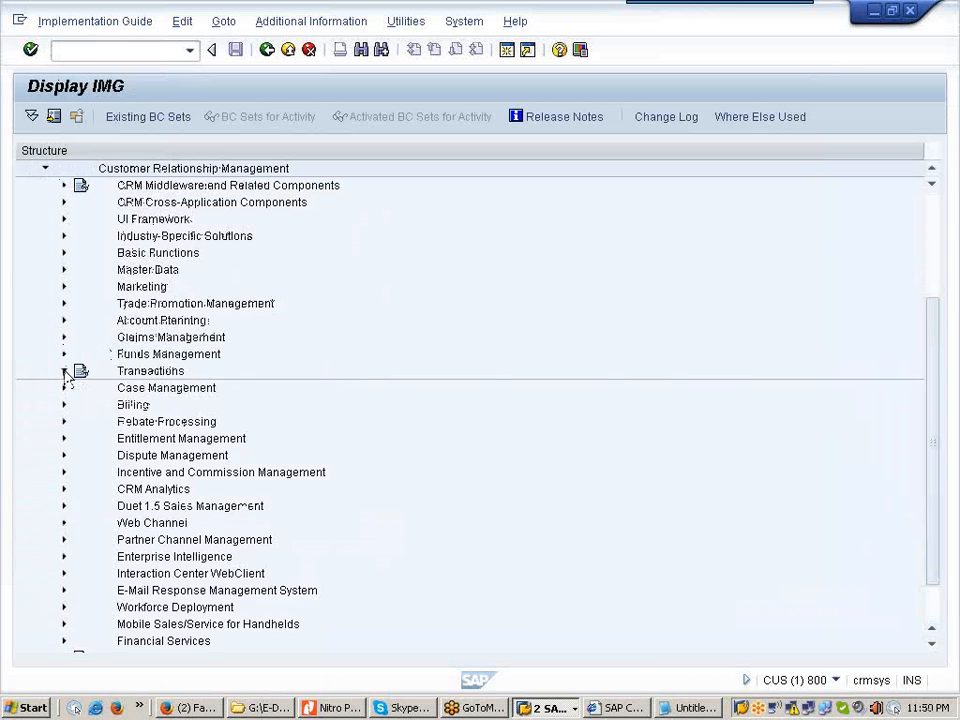
left_click(64, 372)
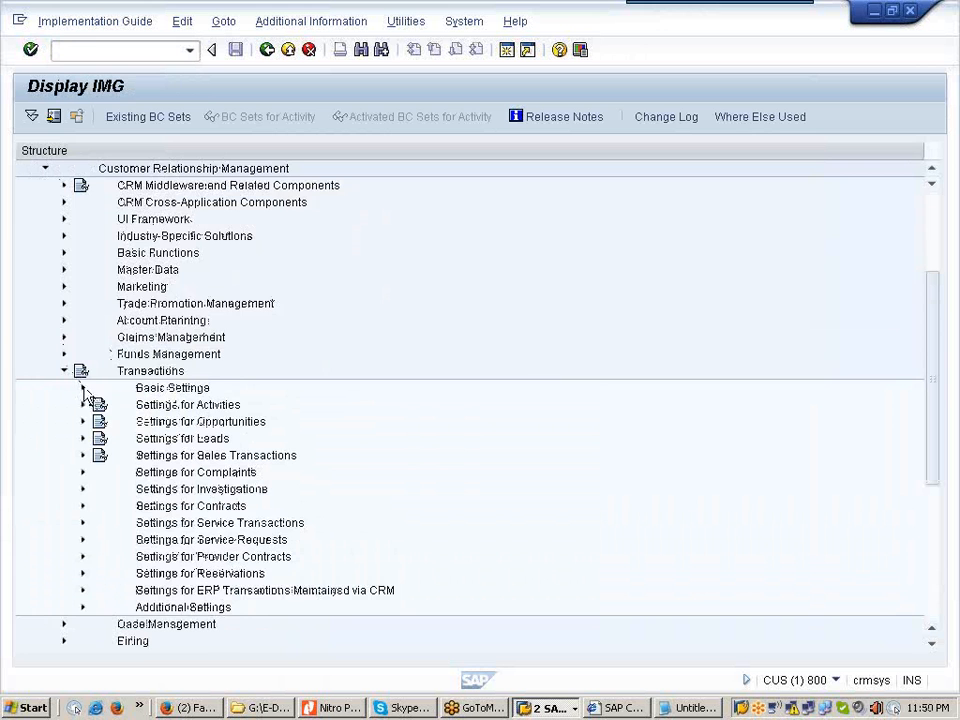
left_click(83, 388)
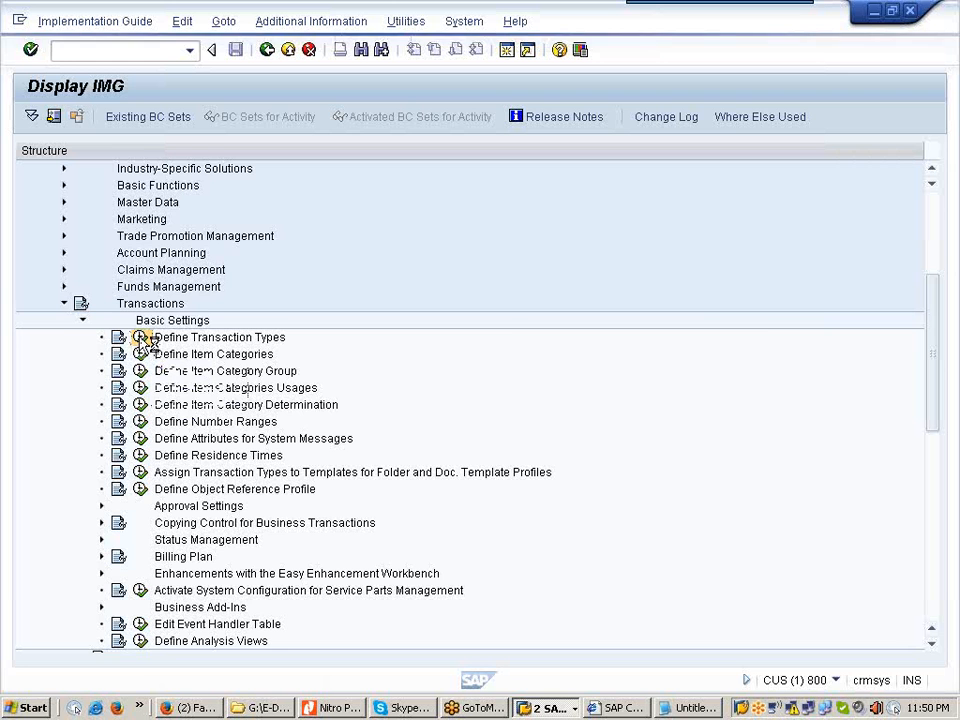
Step: Execute Define Transaction Types to list all 452 transaction types, starting with 0000 Appointment
left_click(141, 338)
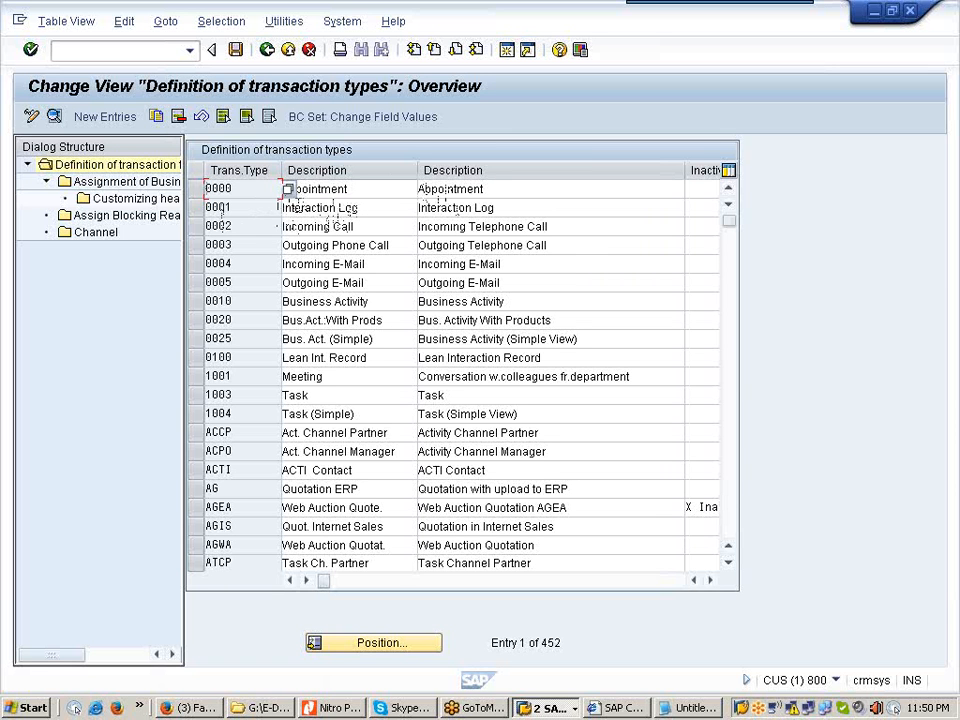
Step: Open transaction type 0001 Interaction Log and keep BUS2000126 Business Activity as leading category
double_click(249, 210)
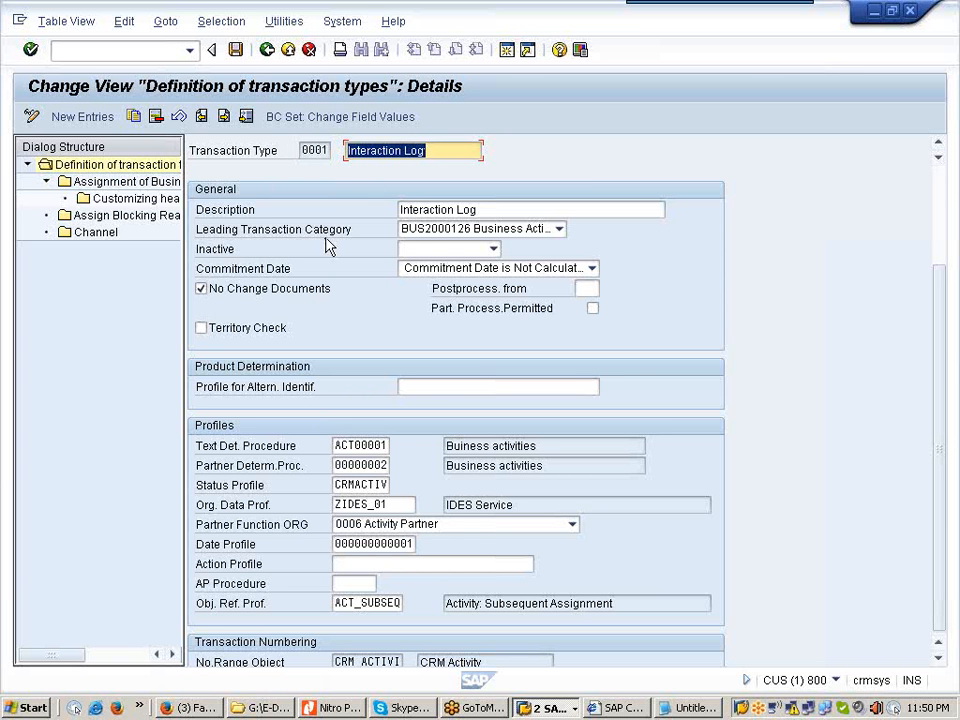
left_click(559, 230)
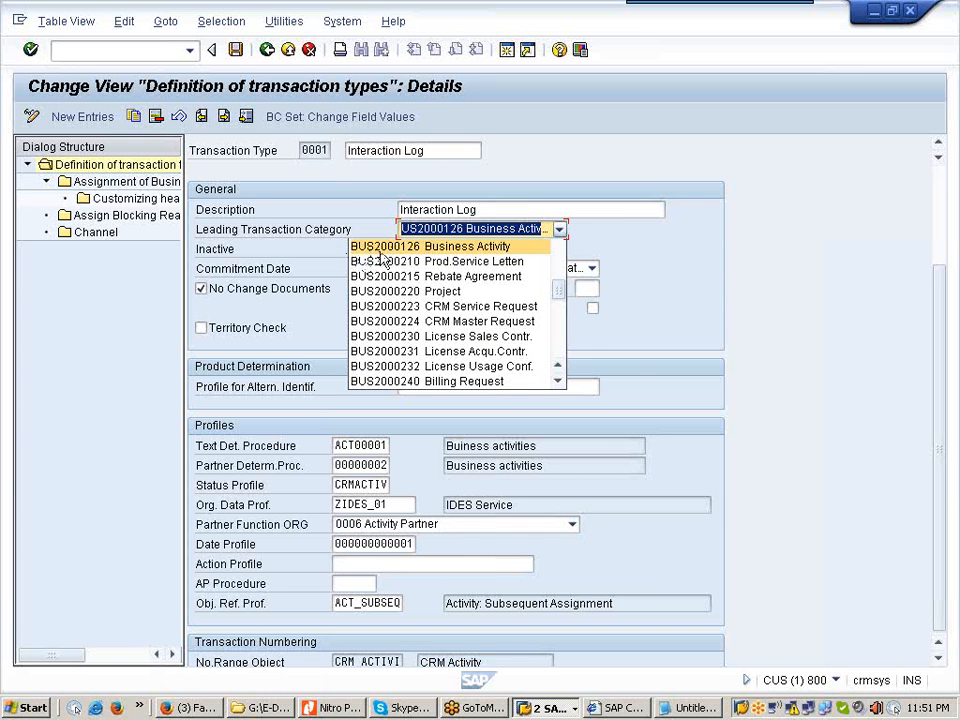
left_click(518, 250)
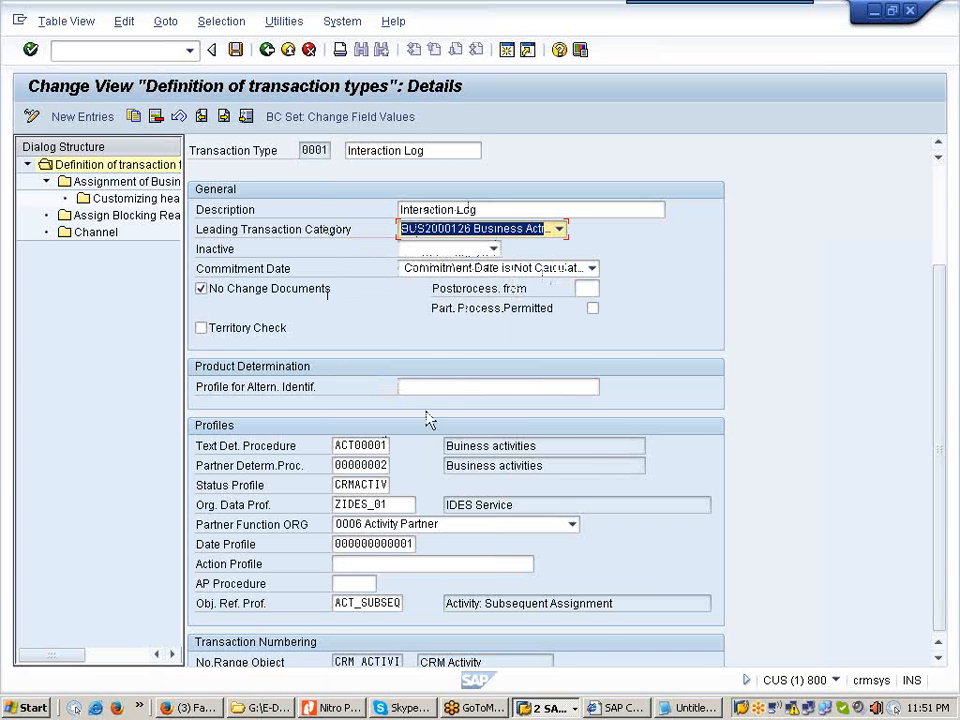
Step: Review the profile, numbering and authorization fields of type 0001, and widen the Dialog Structure pane
left_click(938, 662)
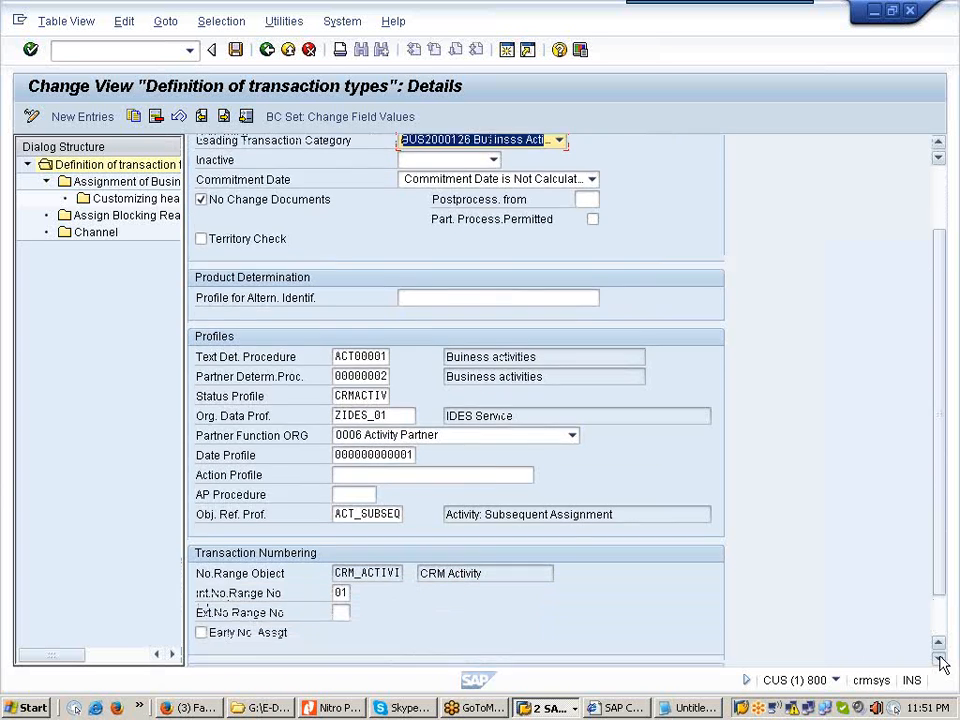
left_click(938, 662)
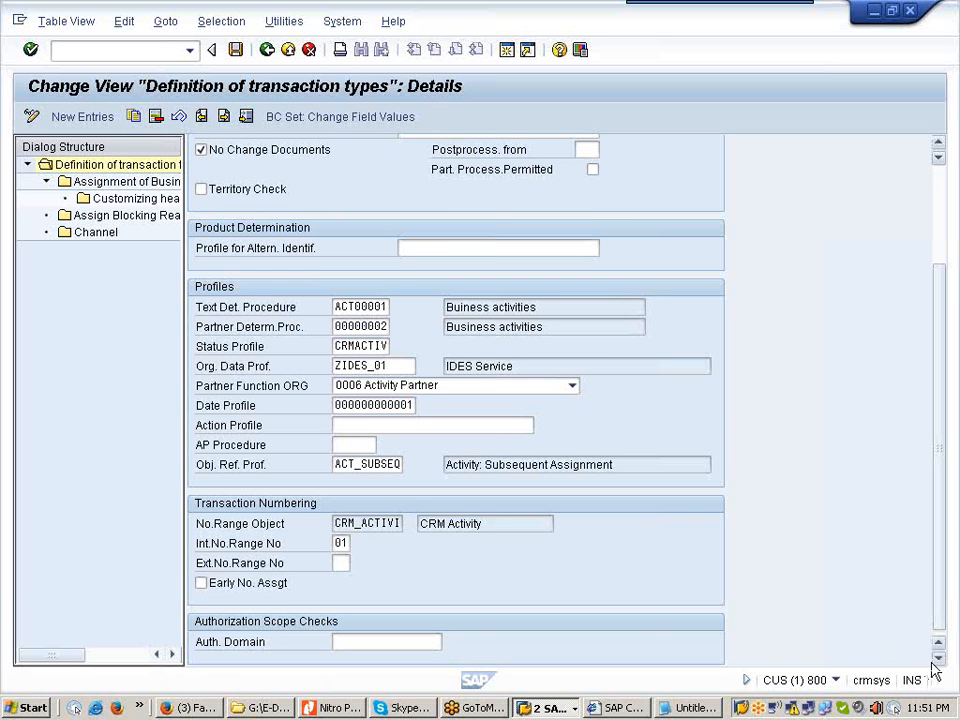
left_click(939, 150)
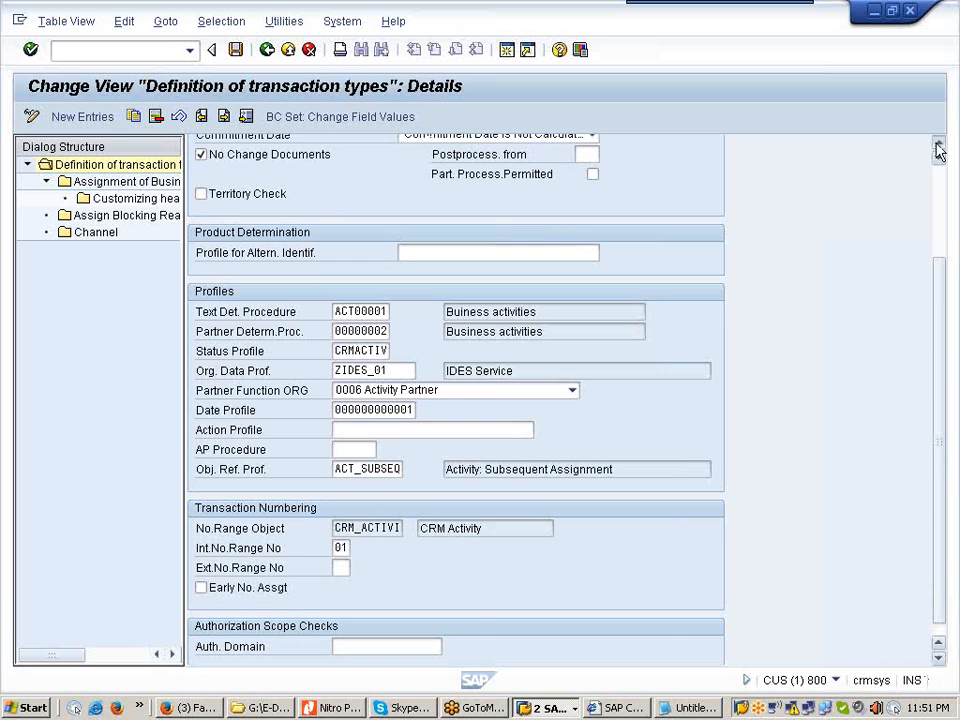
left_click(939, 150)
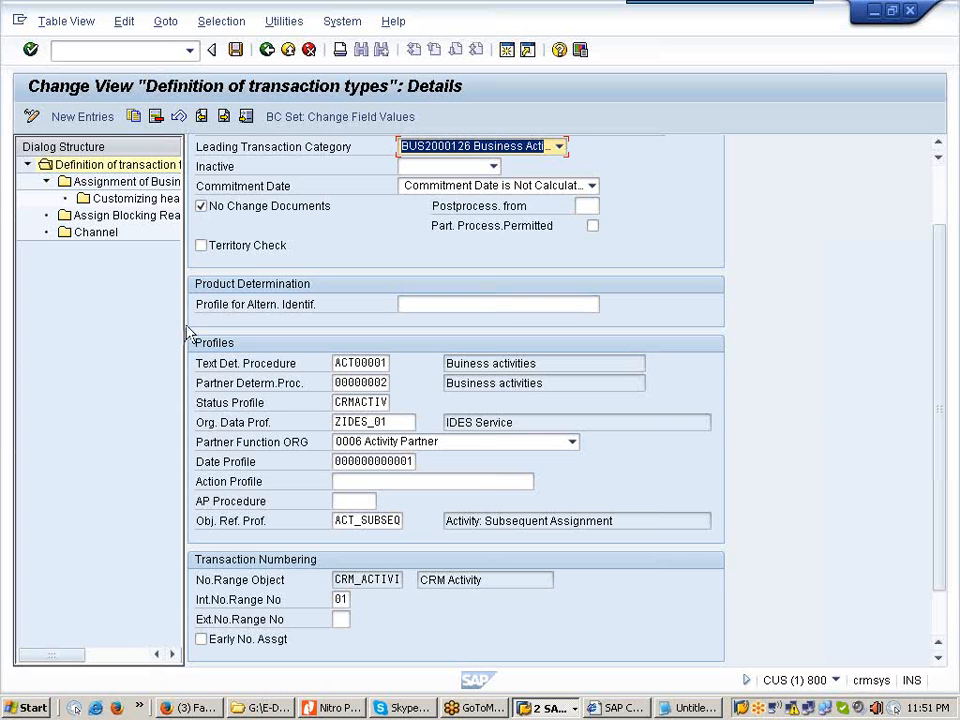
left_click_drag(183, 324, 275, 325)
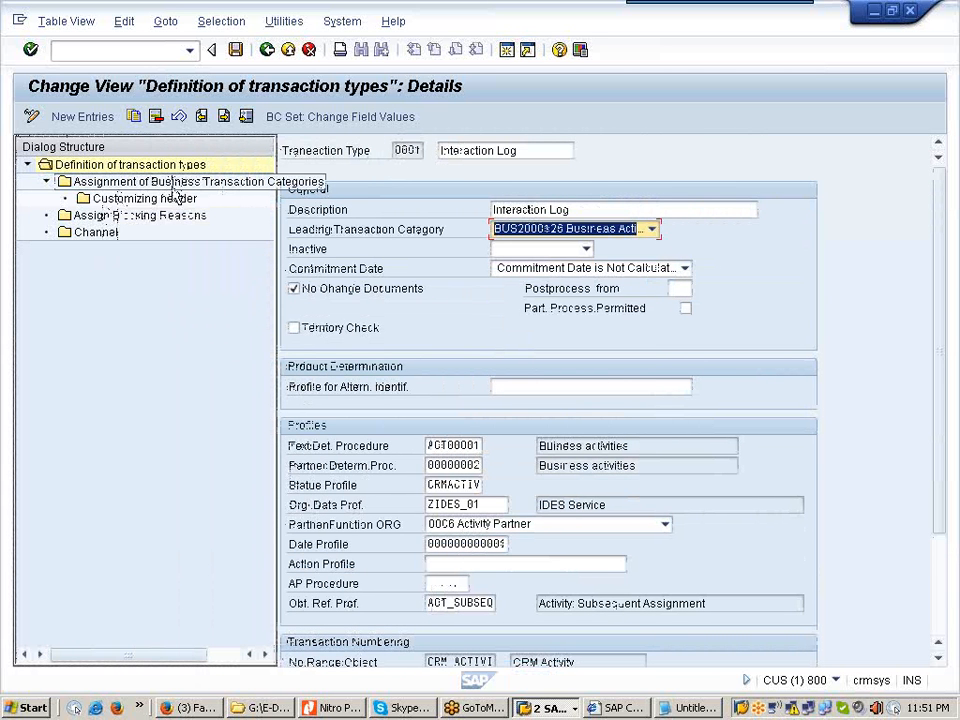
Step: Open the Business Activity customizing header for 0001, showing Customer Visit, Priority 5 Medium, Outbound
double_click(67, 185)
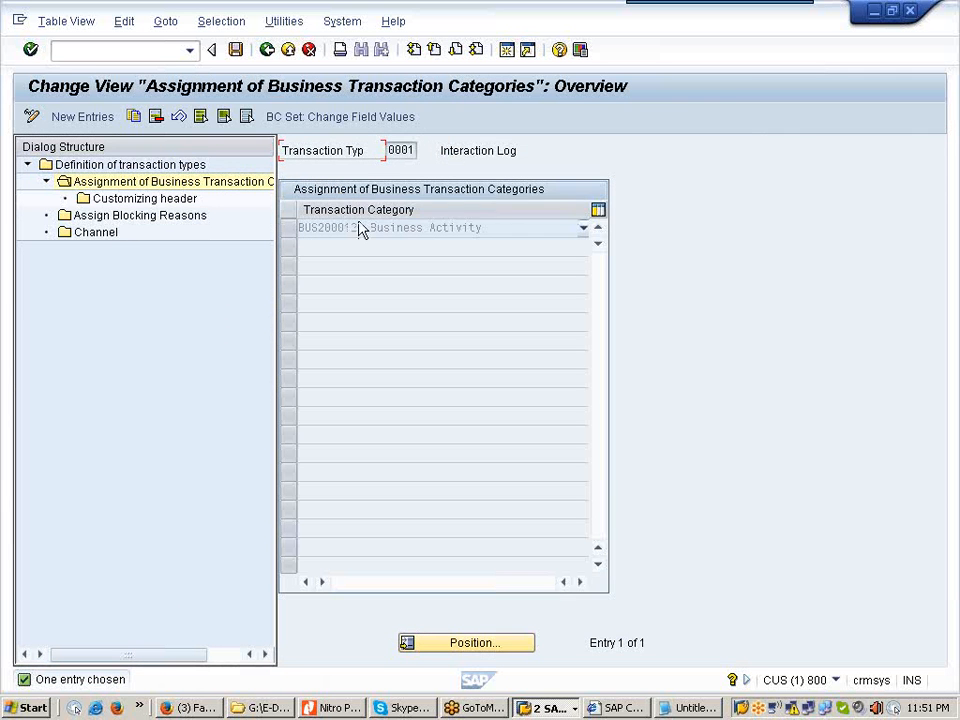
left_click(290, 232)
double_click(87, 200)
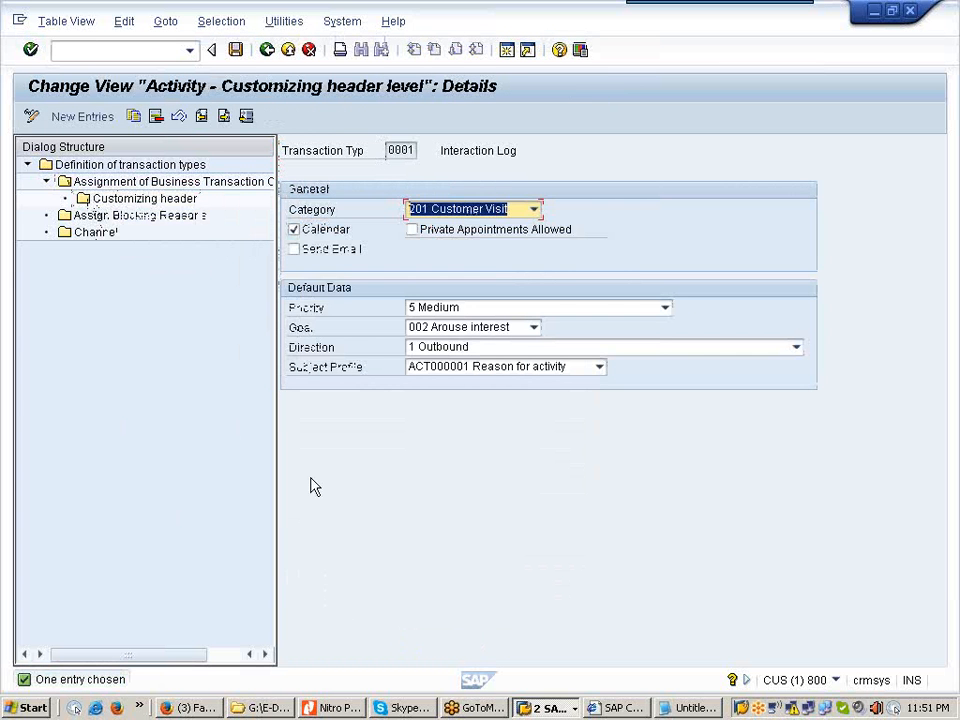
left_click(347, 710)
left_click(347, 710)
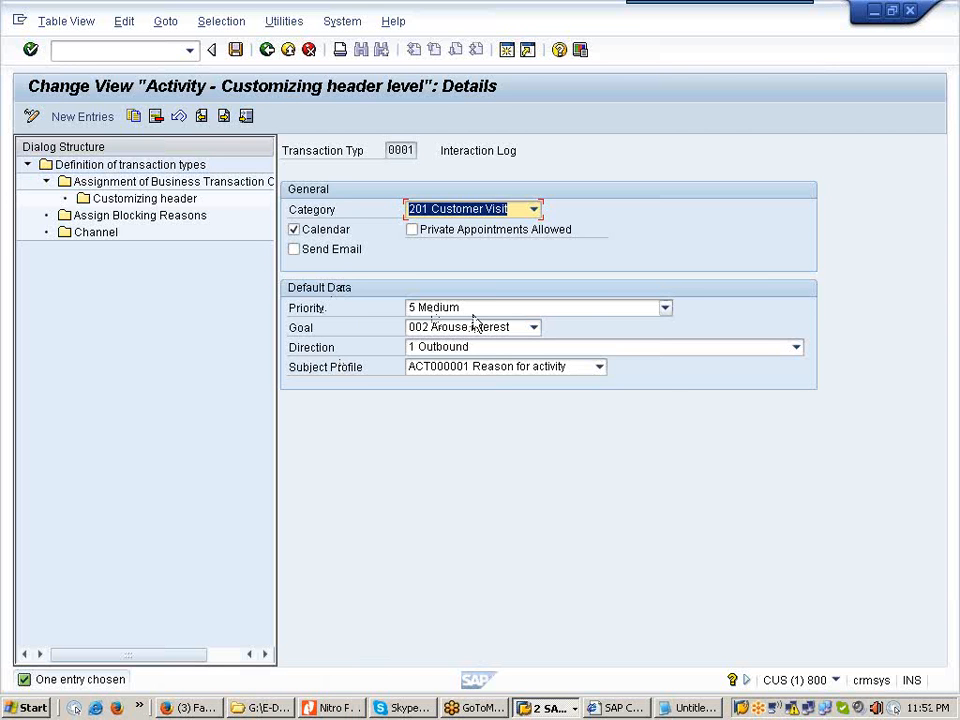
left_click(666, 311)
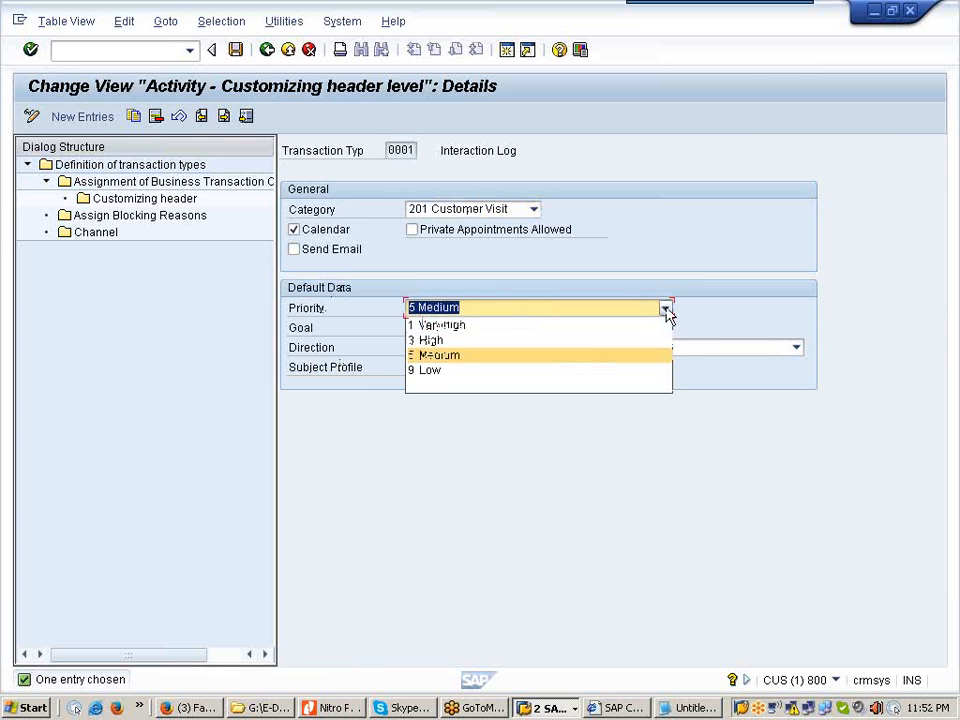
left_click(490, 356)
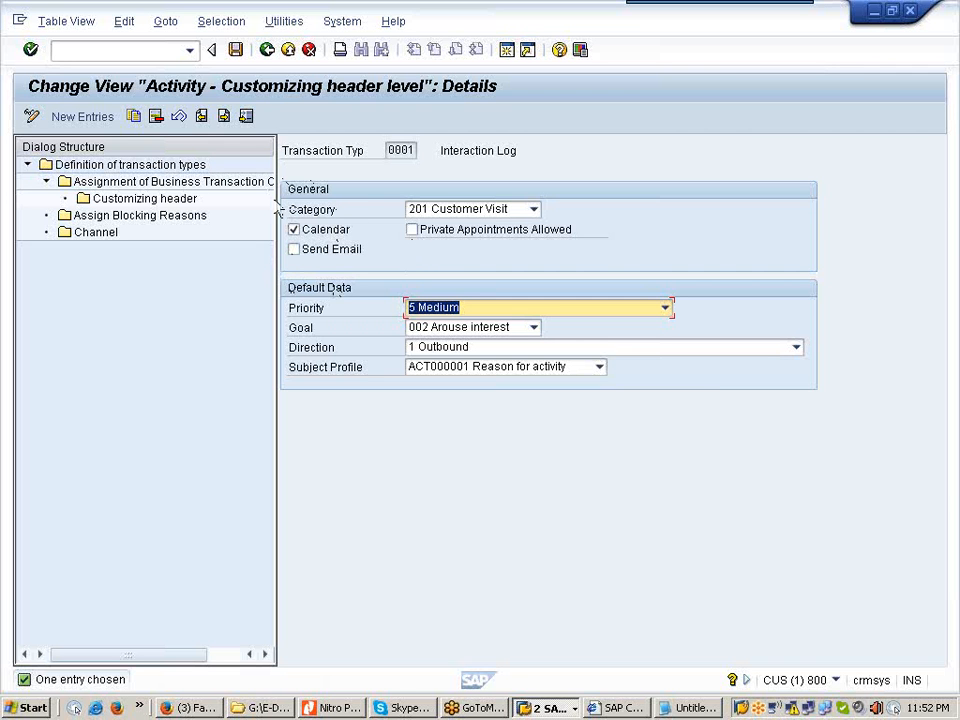
left_click(268, 52)
Step: Back out of the transaction type 0001 settings to the Display IMG tree and collapse Basic Settings
left_click(268, 52)
left_click(268, 52)
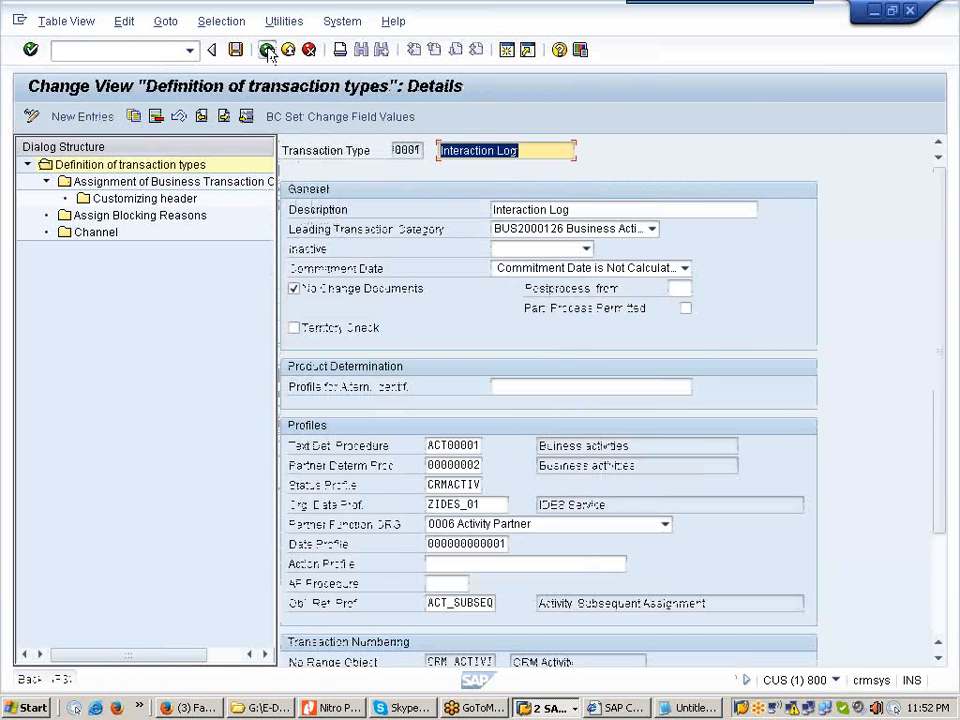
left_click(268, 52)
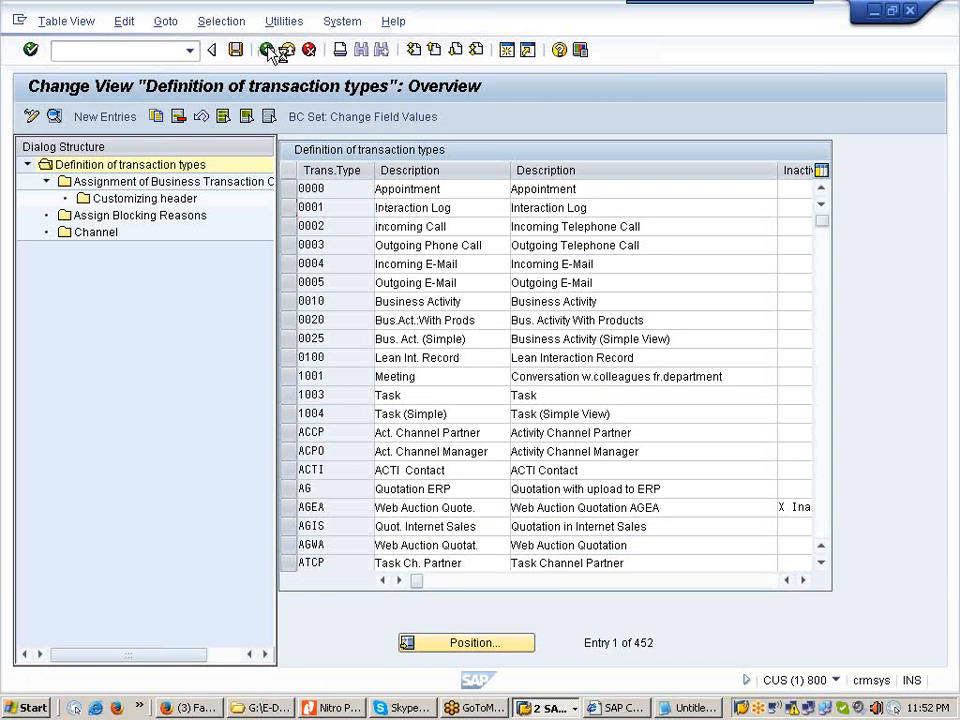
left_click(270, 52)
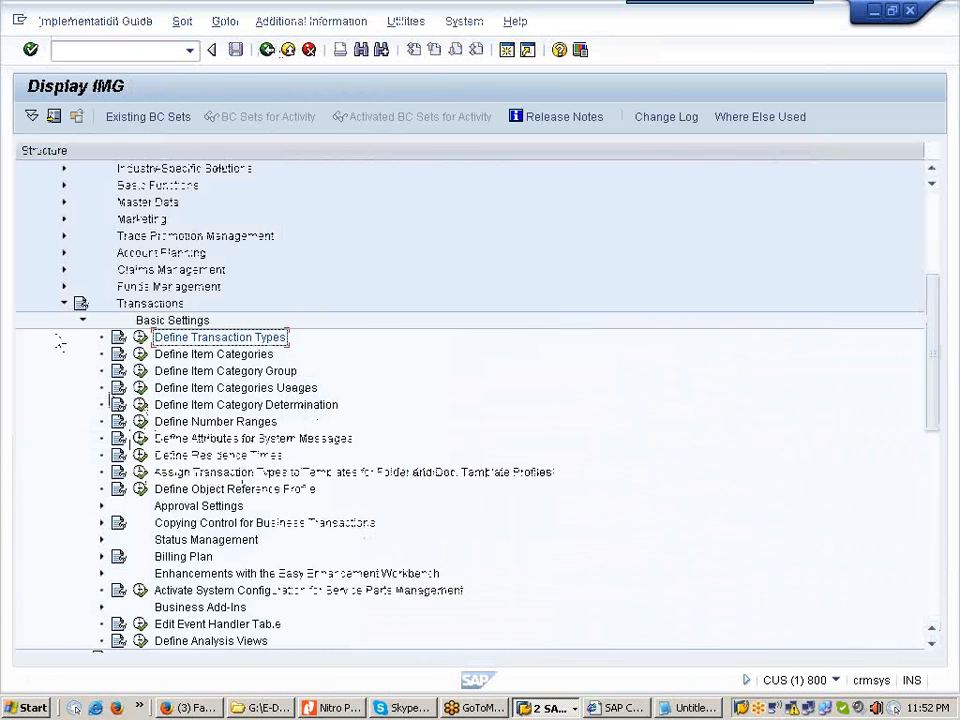
left_click(82, 320)
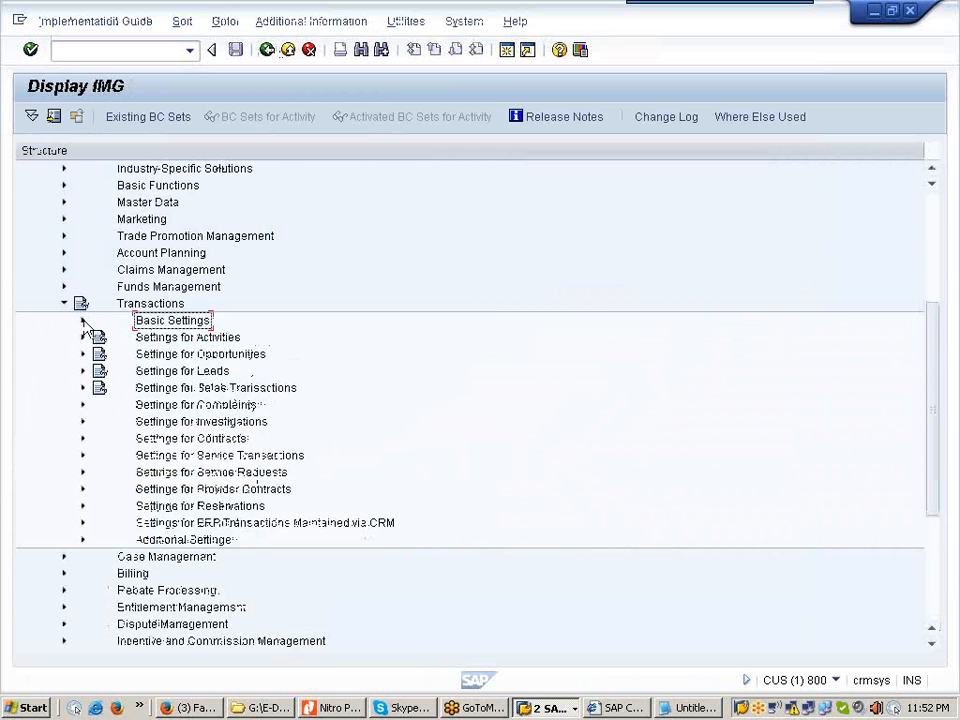
Step: Expand Settings for Activities, briefly showing then hiding Maintain Categories, Goals, and Priorities
left_click(83, 321)
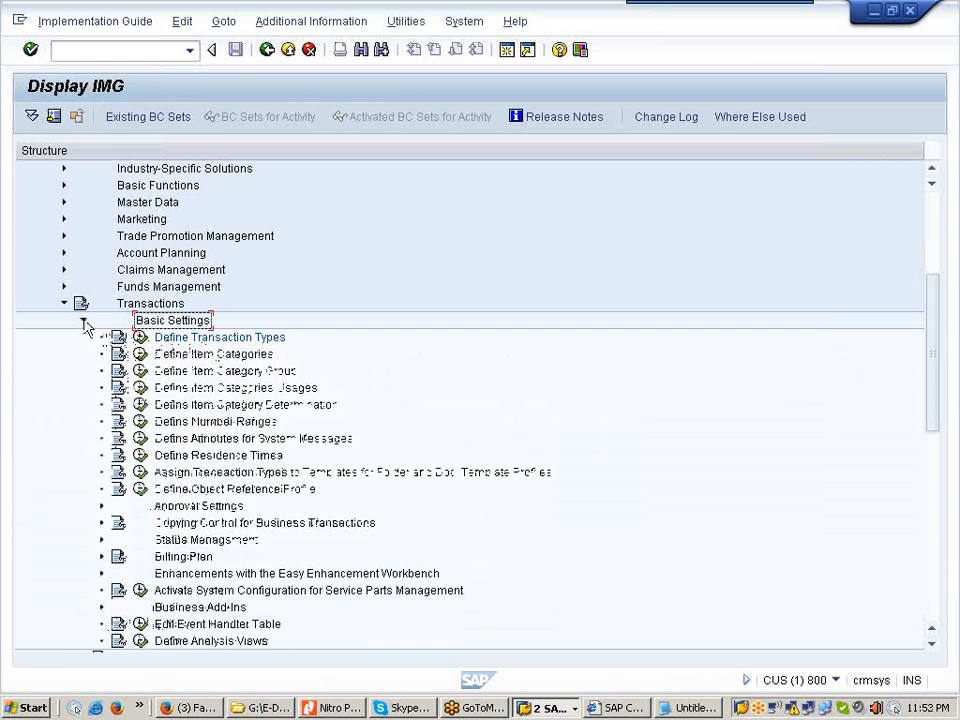
left_click(84, 322)
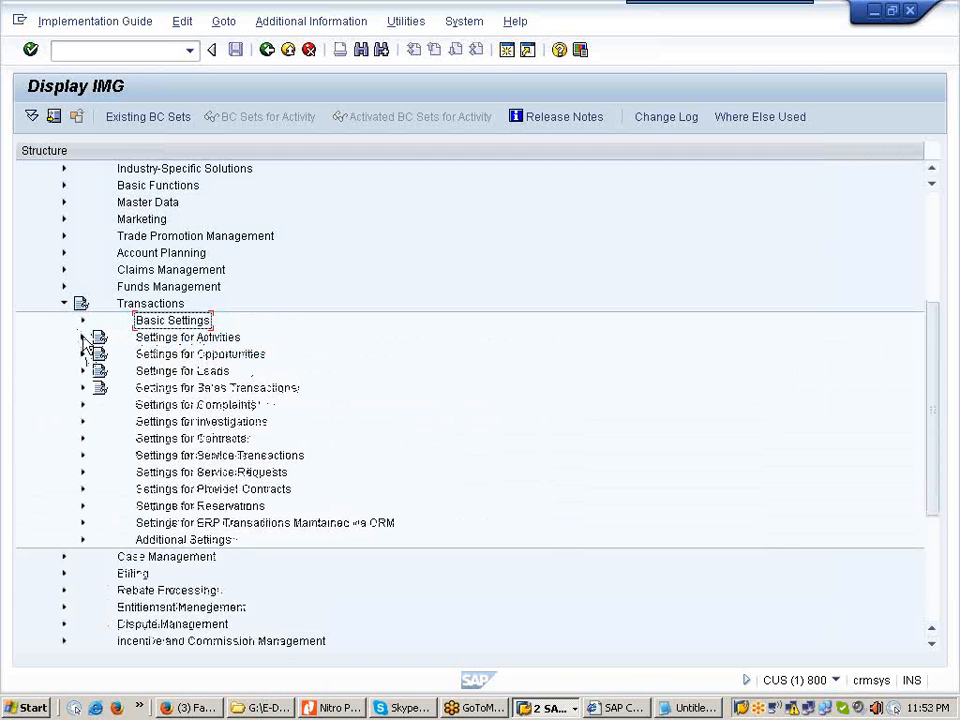
left_click(83, 339)
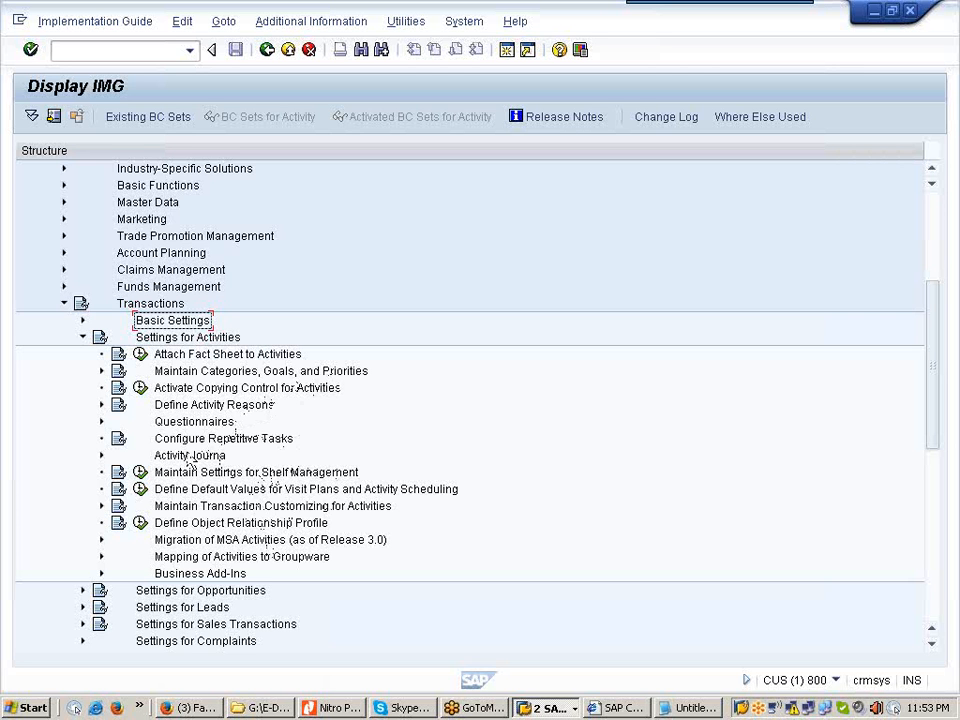
left_click(101, 371)
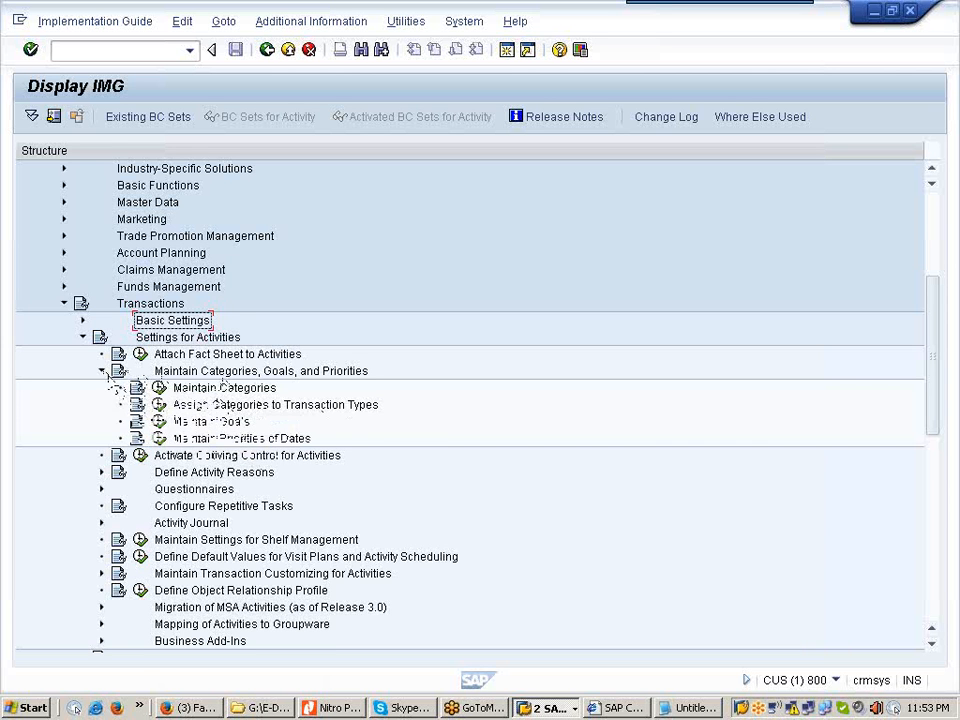
left_click(101, 371)
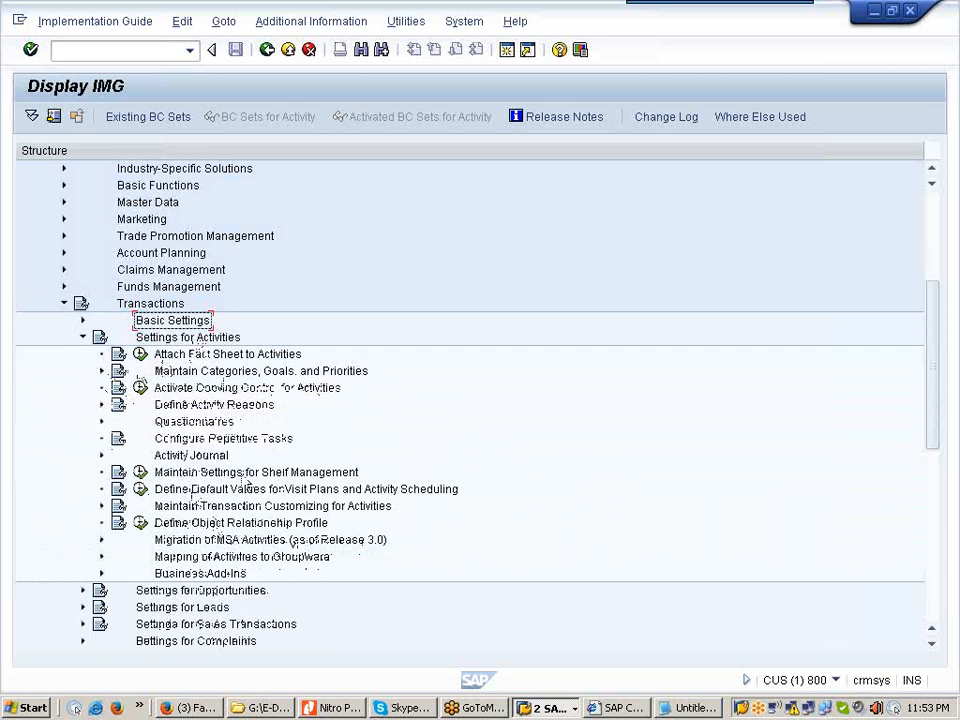
left_click(338, 707)
Step: Zoom into the TCRM20 PDF and move to Figure 34: Customizing Activities for transaction type 0001 (Visit)
left_click(906, 683)
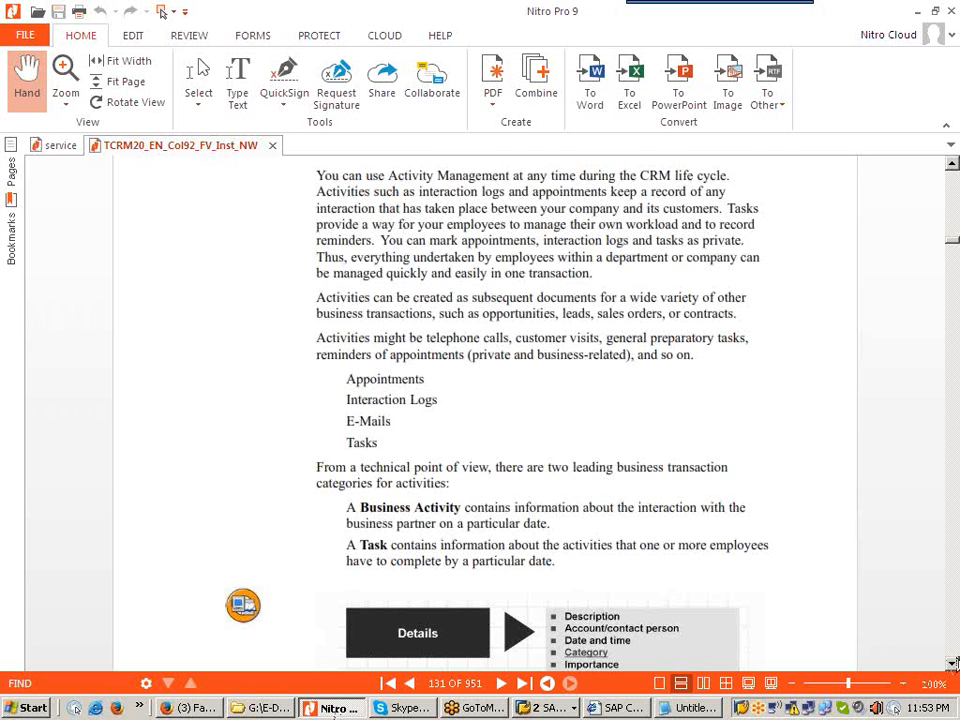
left_click_drag(953, 665, 953, 667)
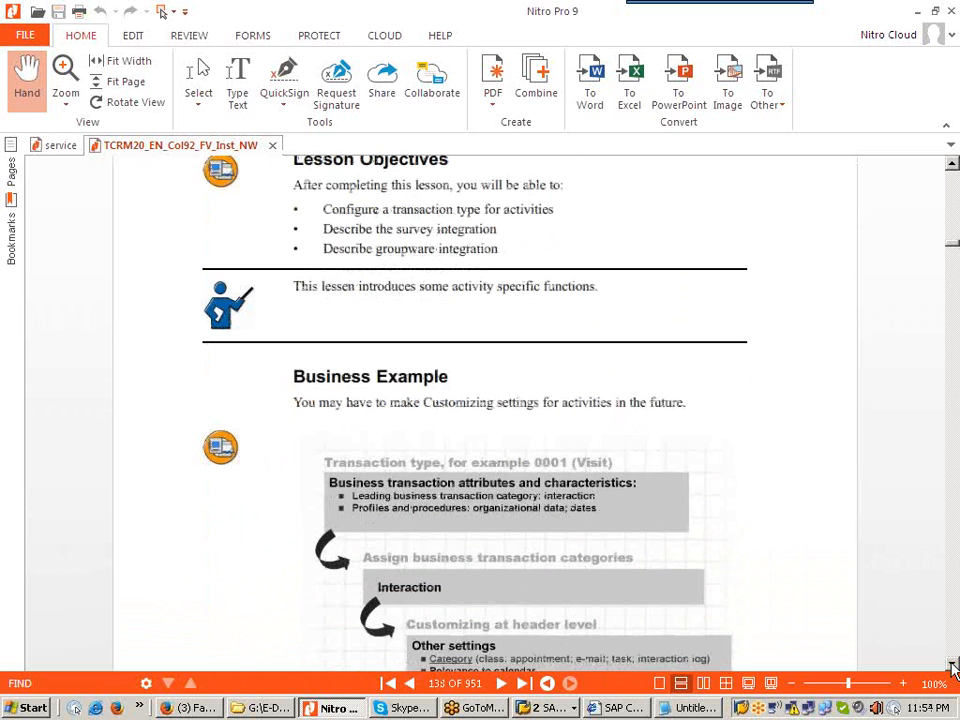
left_click_drag(953, 667, 953, 667)
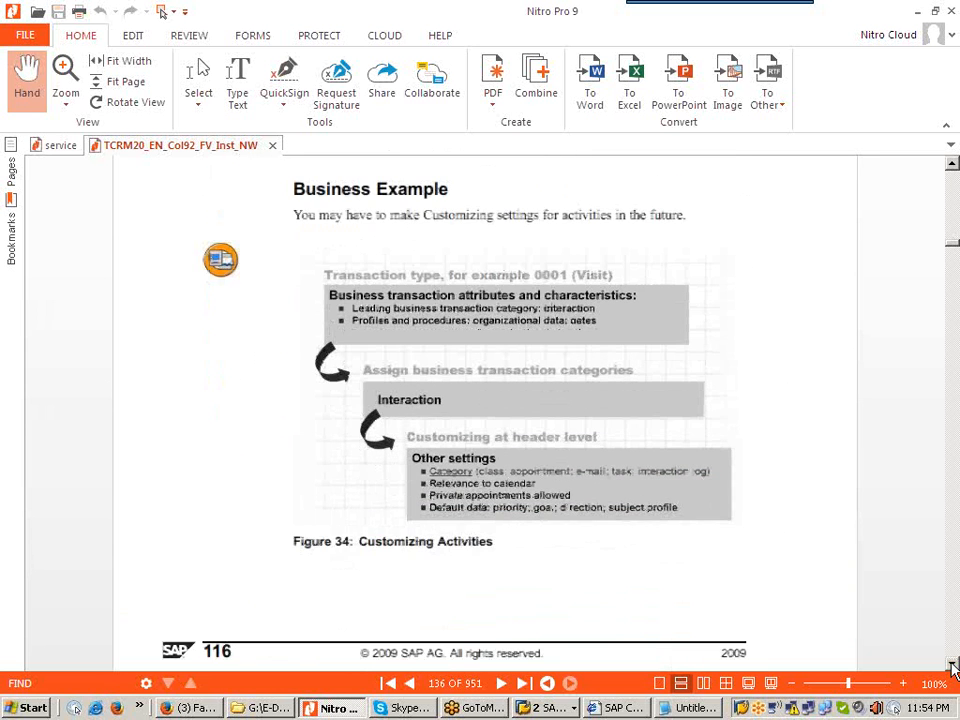
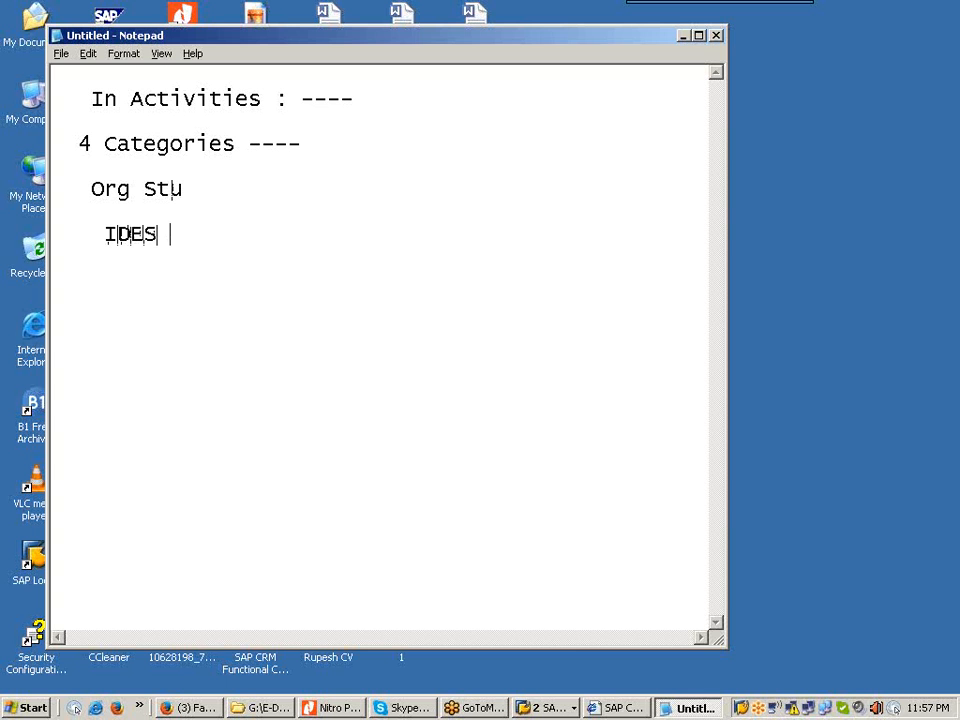
Step: Complete the Notepad line so it reads 'IDES CRM Transaction Company , ----'
type("Transact")
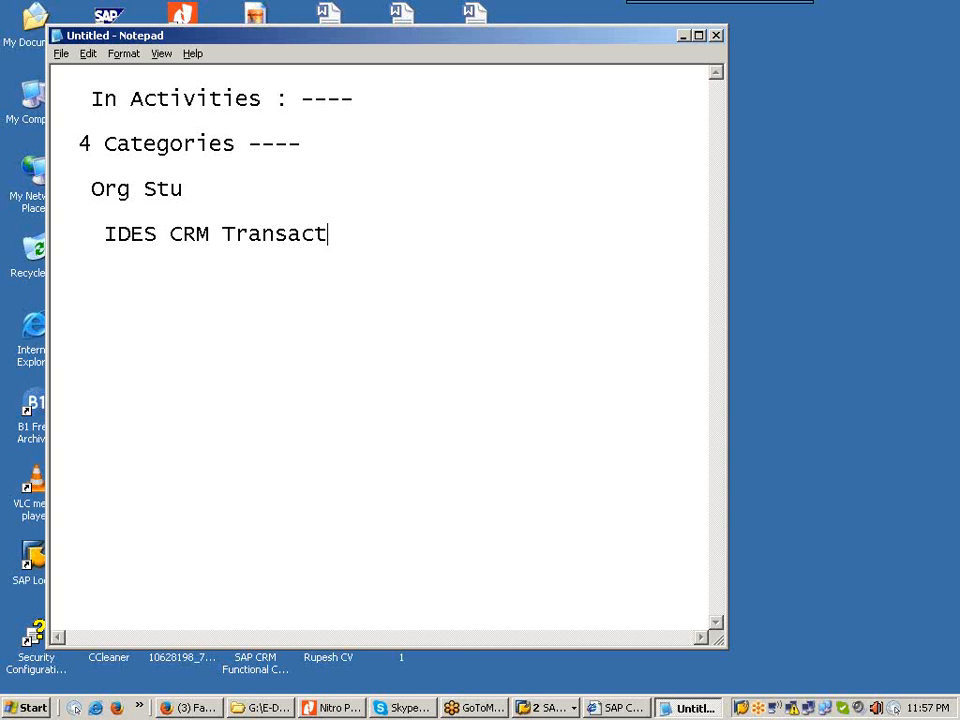
type("ion Com")
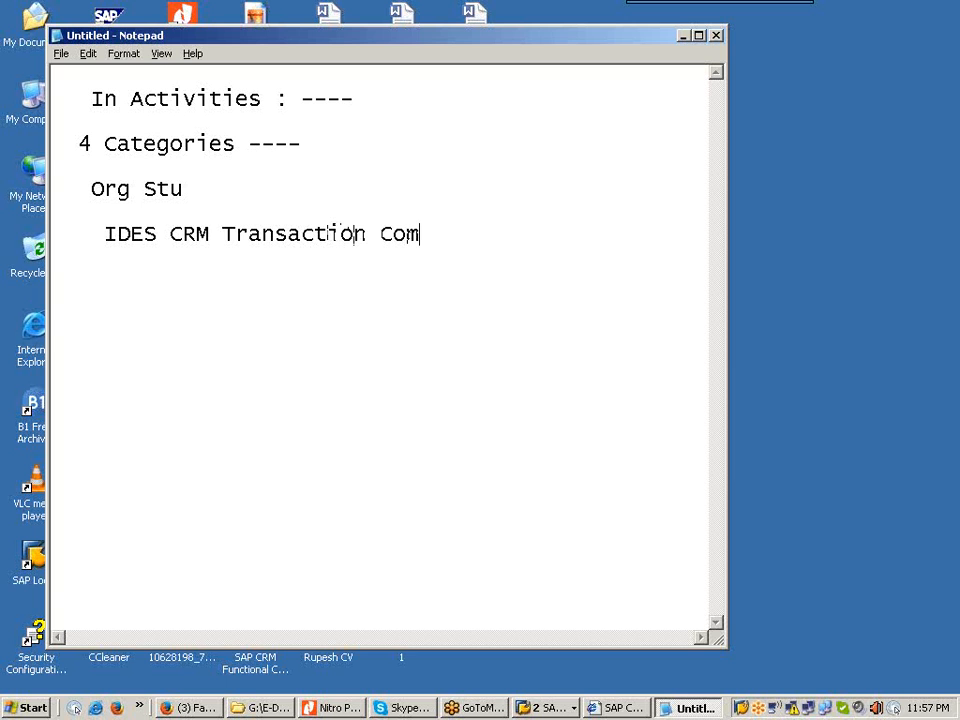
type("pany , ----")
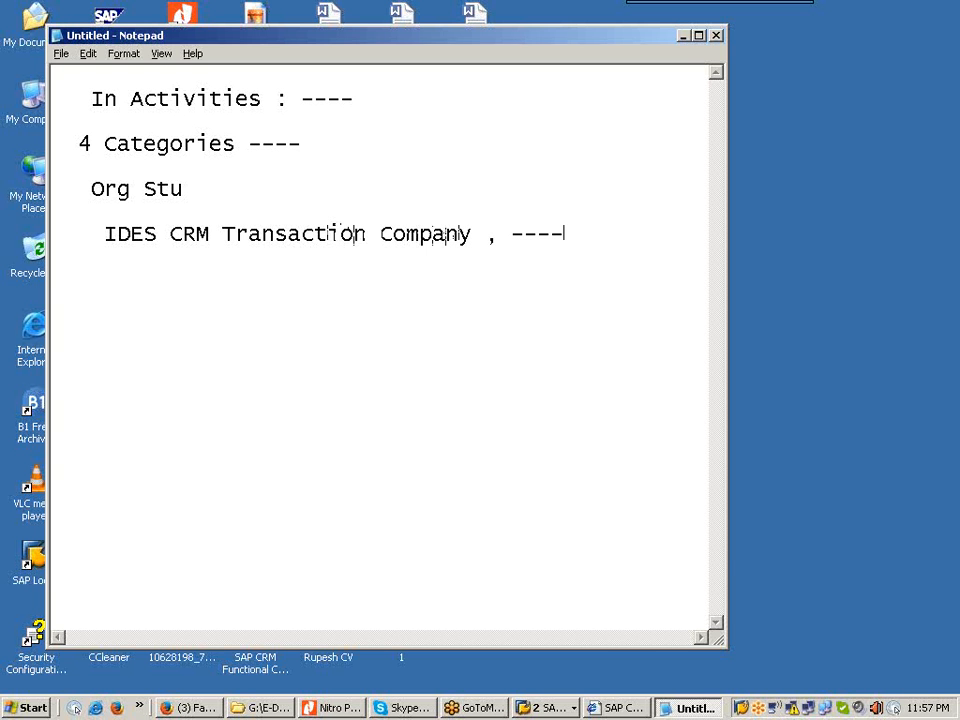
Step: Minimize the Notepad notes and bring the SAP Display IMG window to the front
left_click(683, 36)
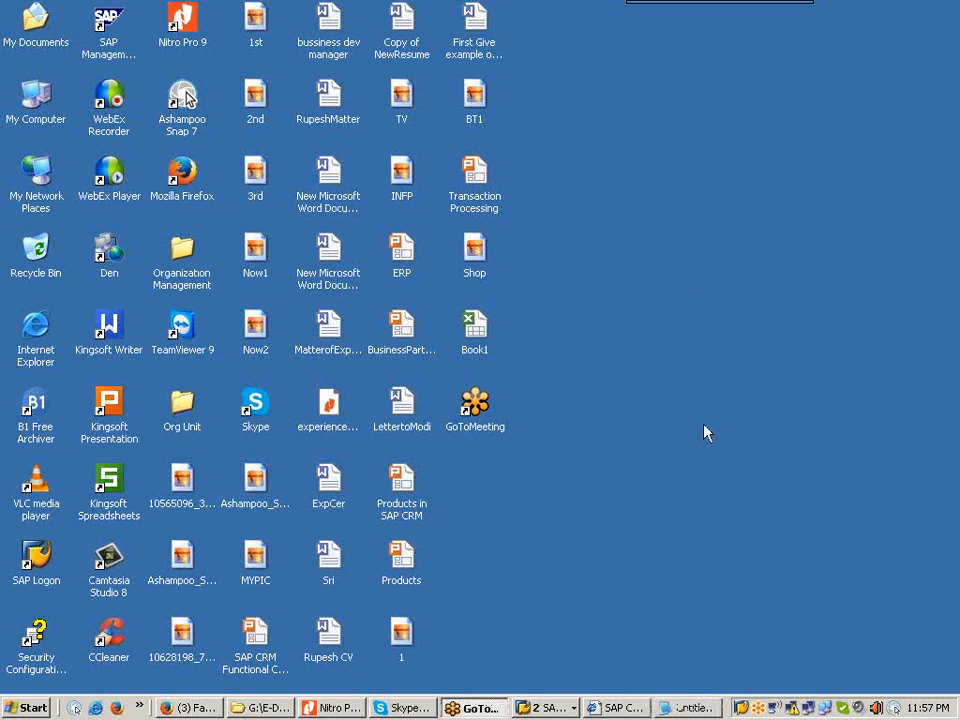
left_click(688, 708)
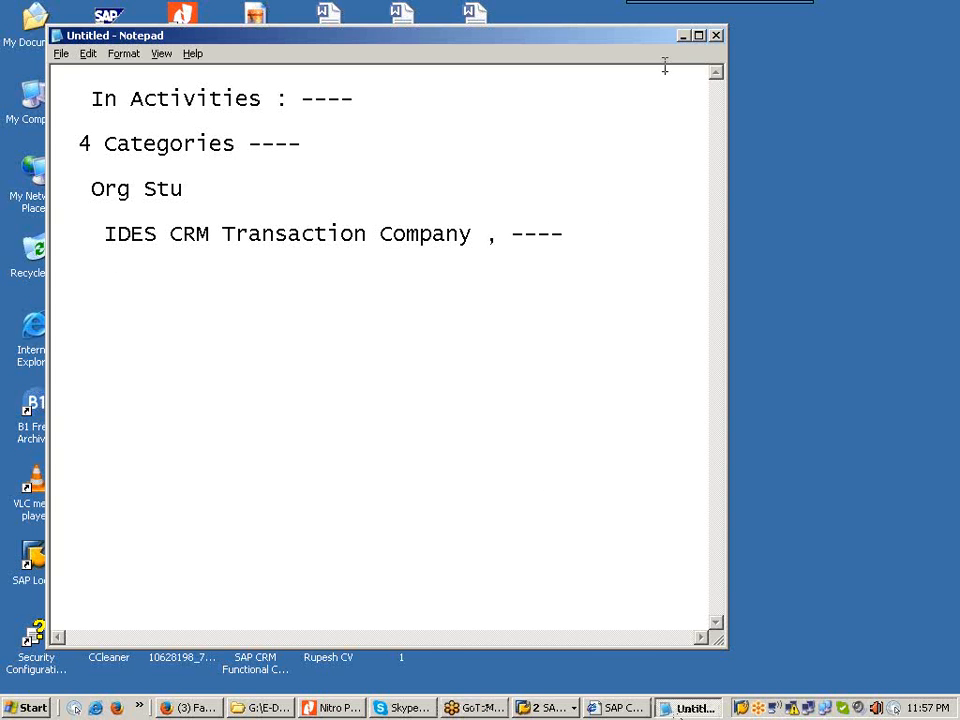
left_click(683, 36)
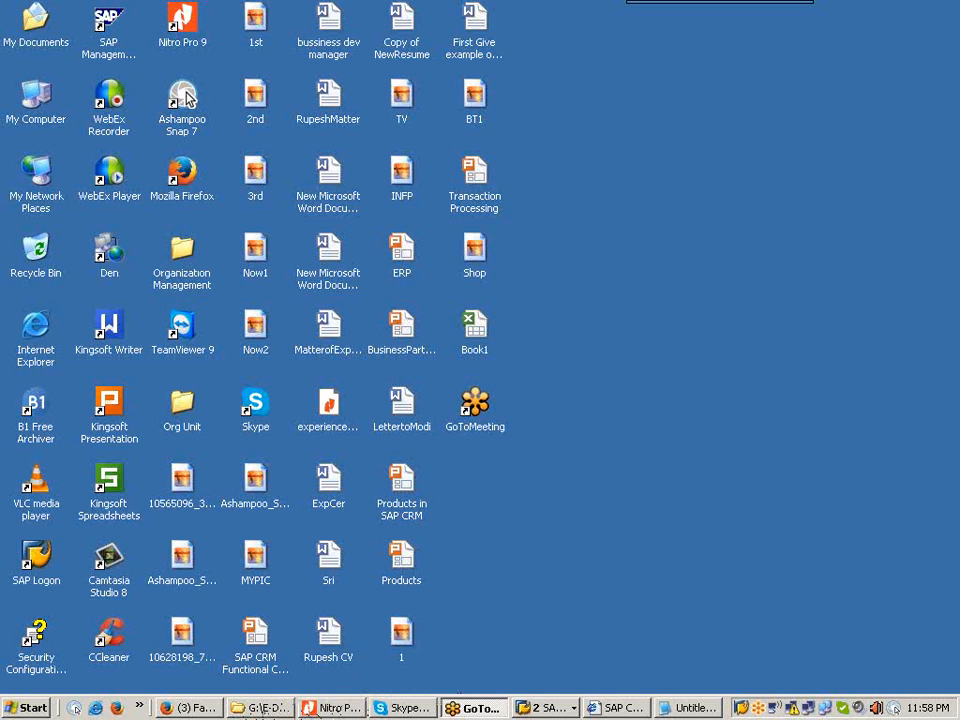
left_click(548, 708)
left_click(594, 668)
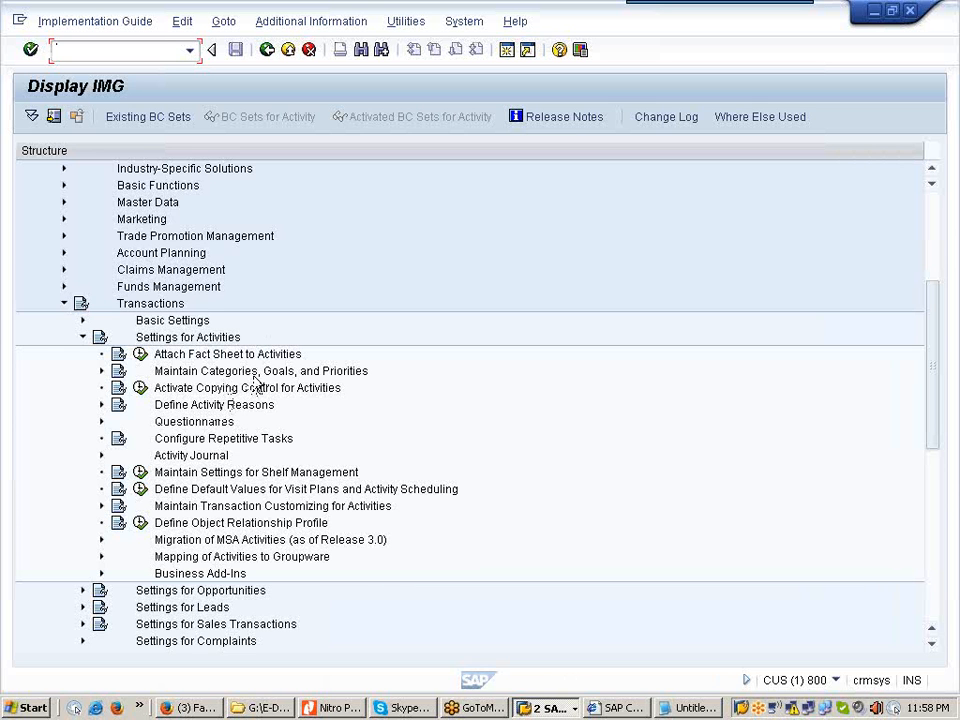
Step: Expand Maintain Categories, Goals, and Priorities and open the Activity: Goals table
left_click(101, 371)
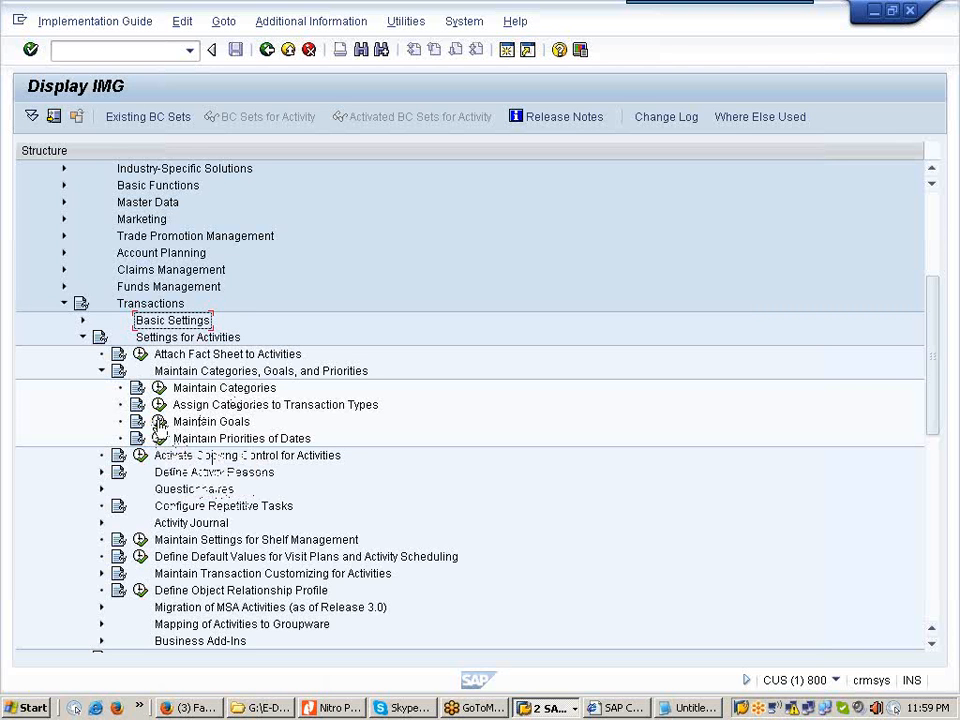
left_click(158, 423)
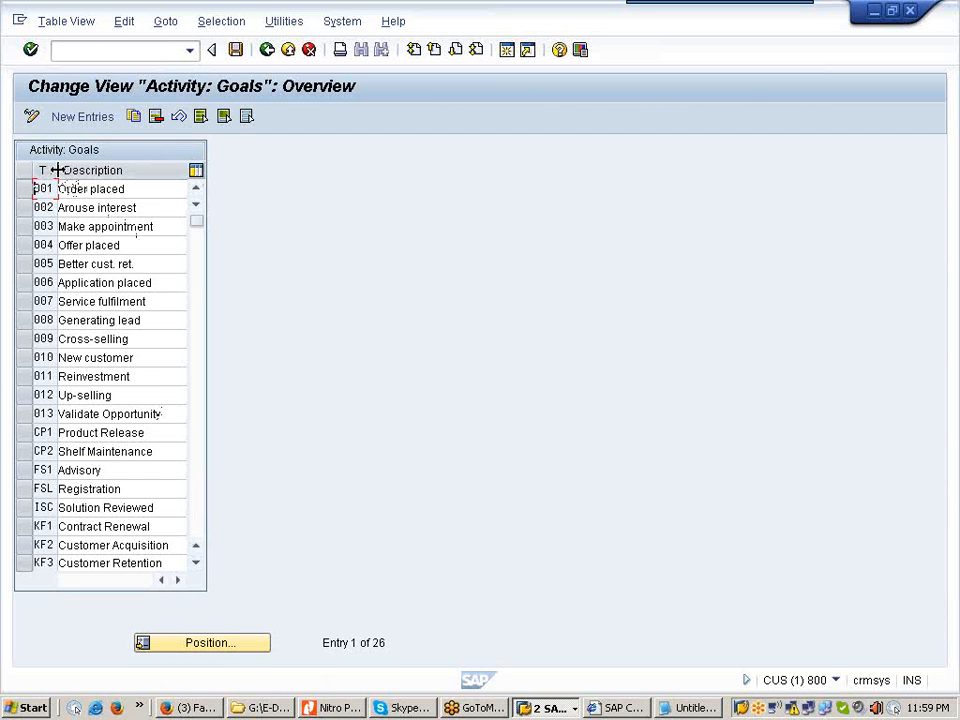
Step: Widen the Target column and scroll through the existing activity goals
left_click_drag(57, 170, 84, 172)
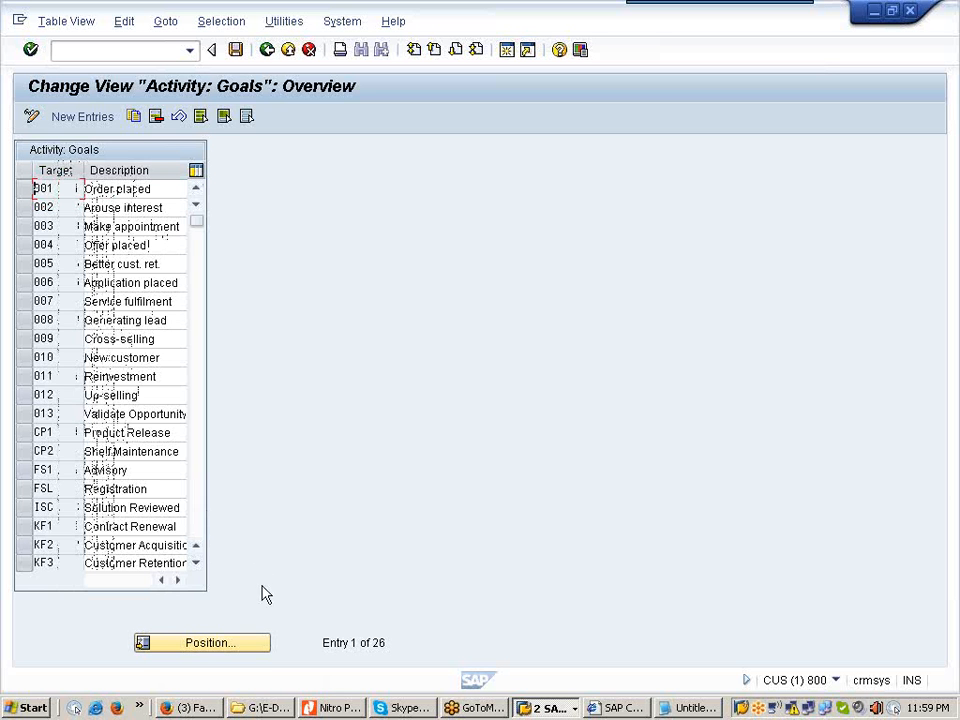
left_click(196, 563)
left_click(196, 563)
left_click(196, 563)
left_click(196, 563)
left_click(196, 563)
left_click(196, 563)
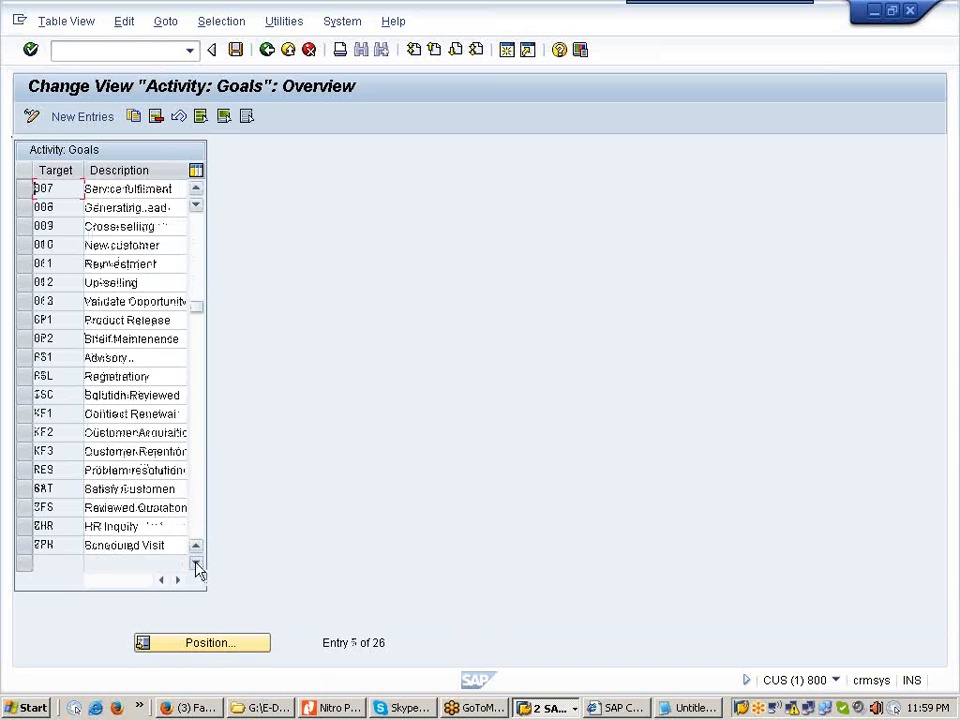
left_click(196, 563)
left_click(196, 563)
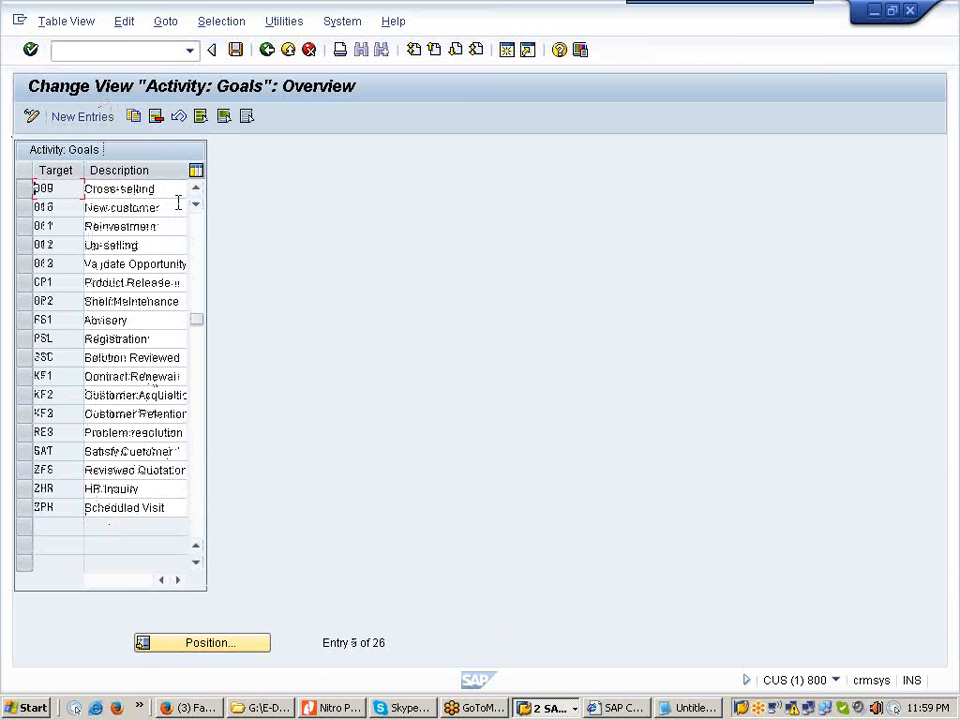
Step: Add a new activity goal Z01 with the description Trail Order
left_click(105, 120)
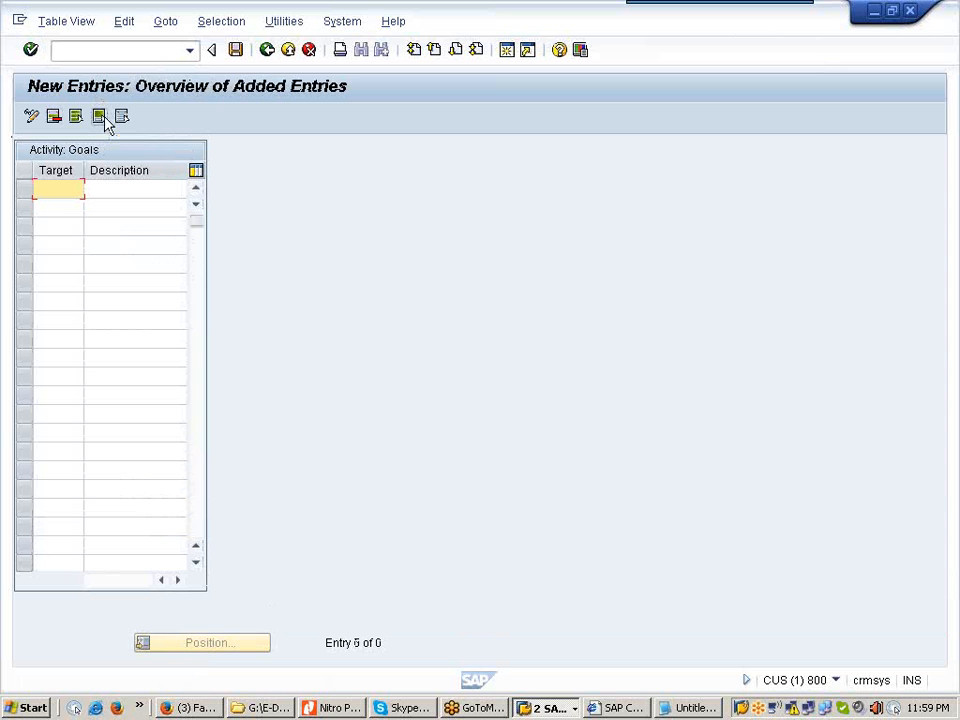
type("Z01")
left_click(107, 187)
type("1 Trail Order")
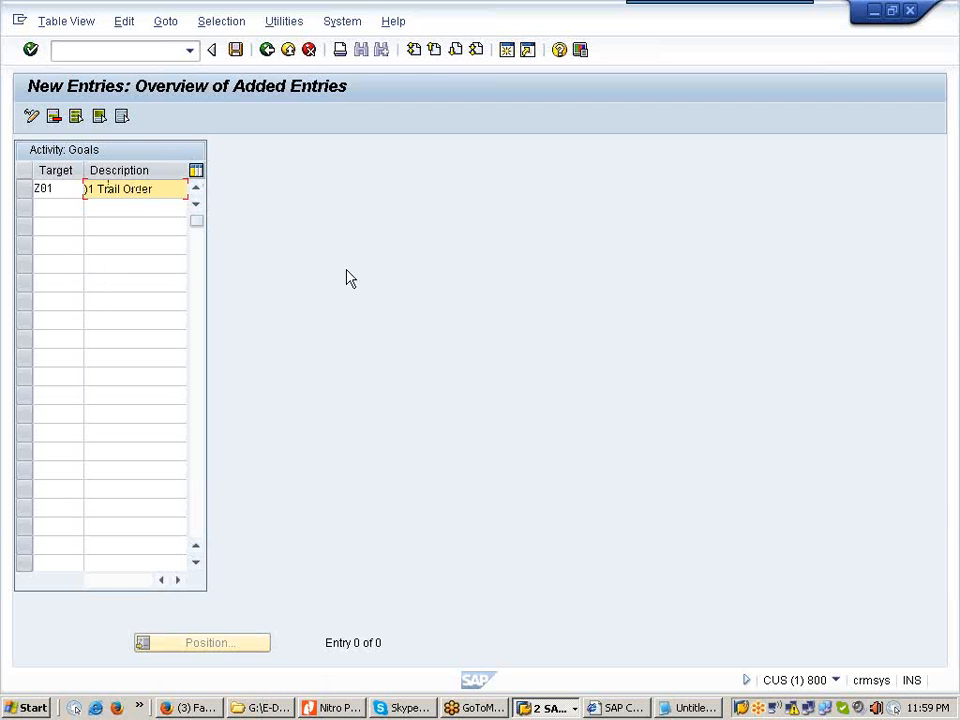
left_click(117, 209)
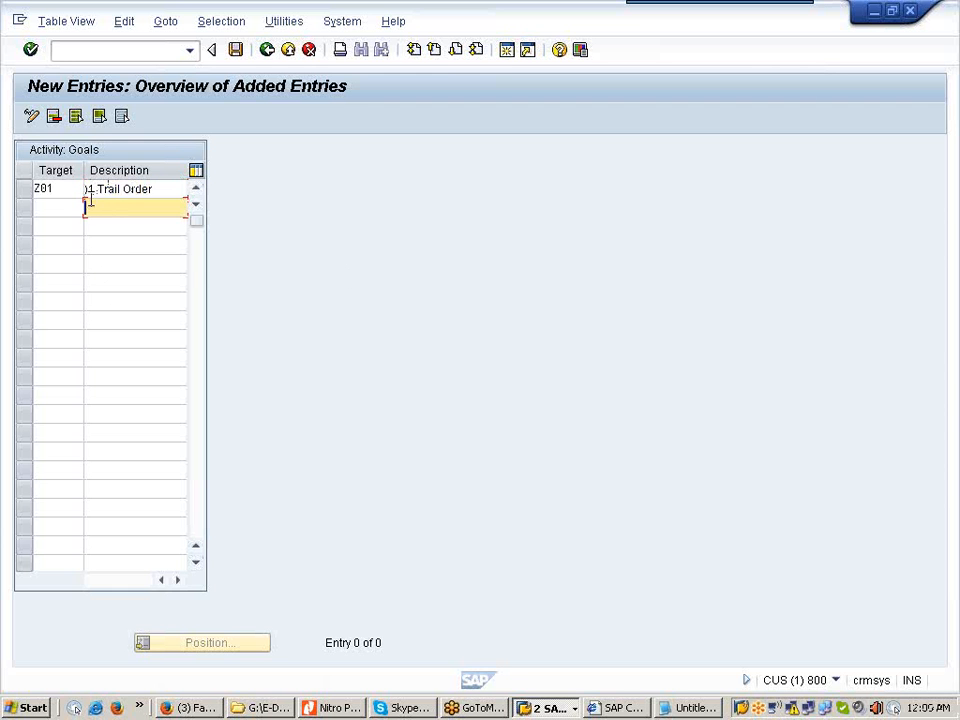
left_click(87, 189)
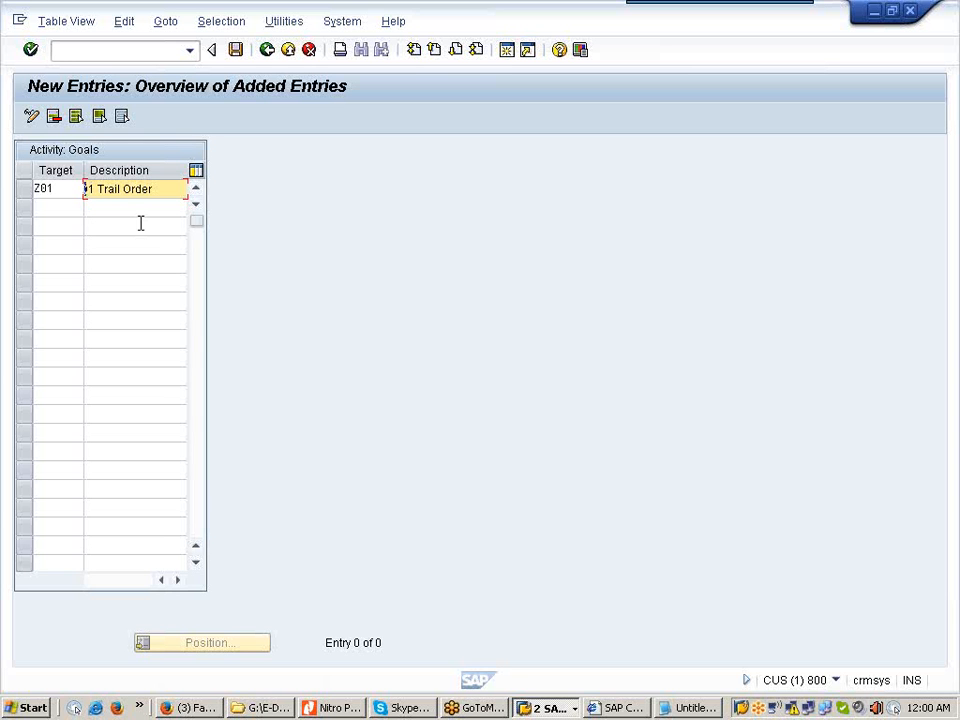
key("Return")
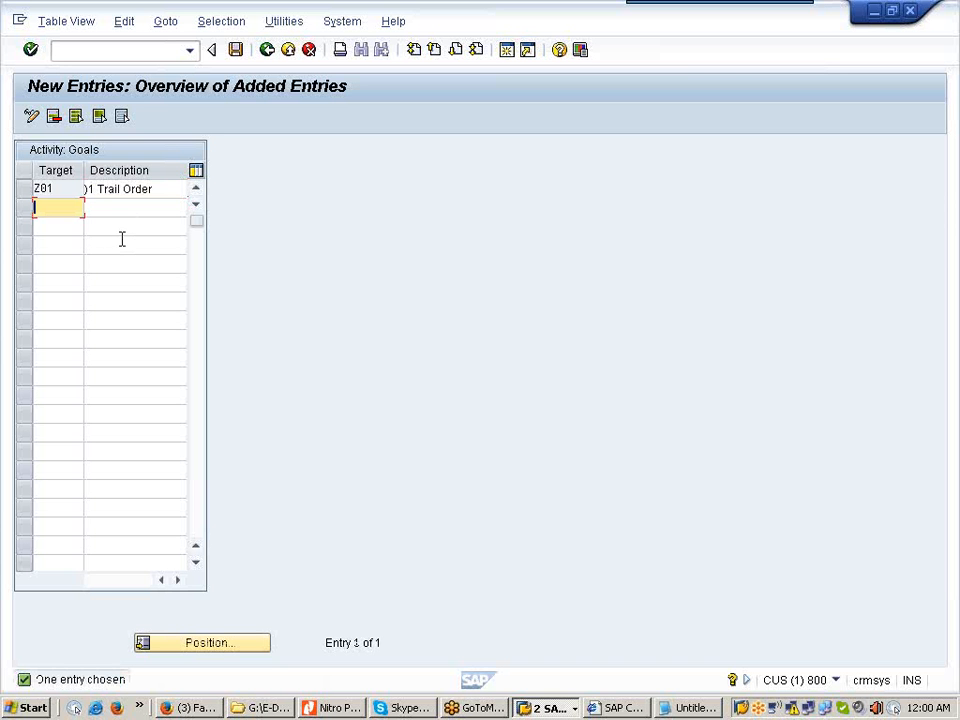
Step: Save the new goal under the customizing request and return to the IMG structure
left_click(236, 50)
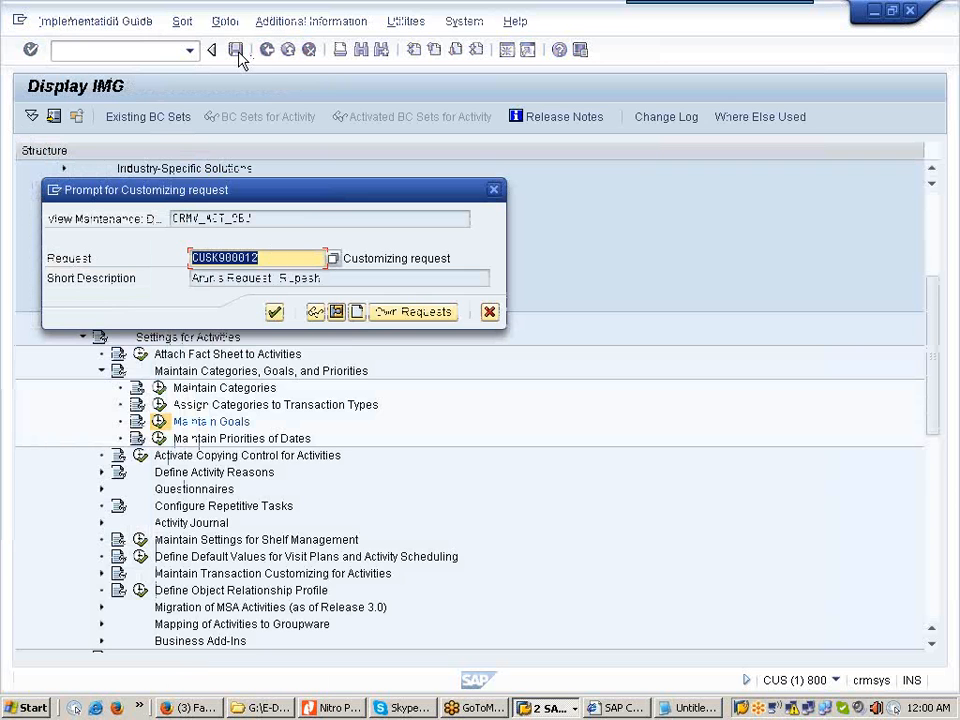
left_click(274, 313)
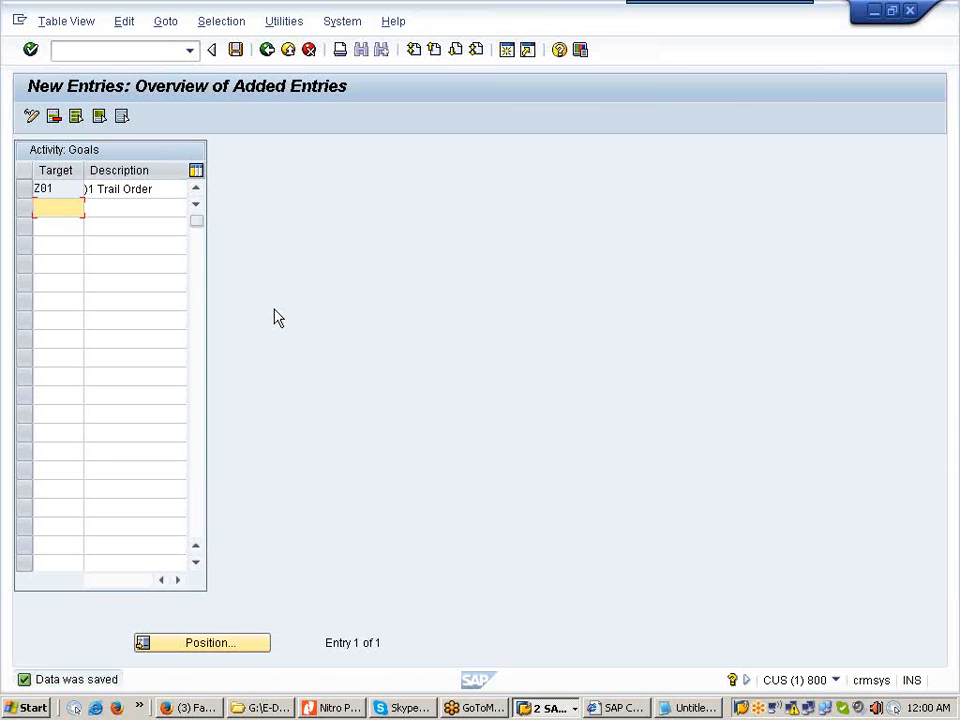
left_click(267, 52)
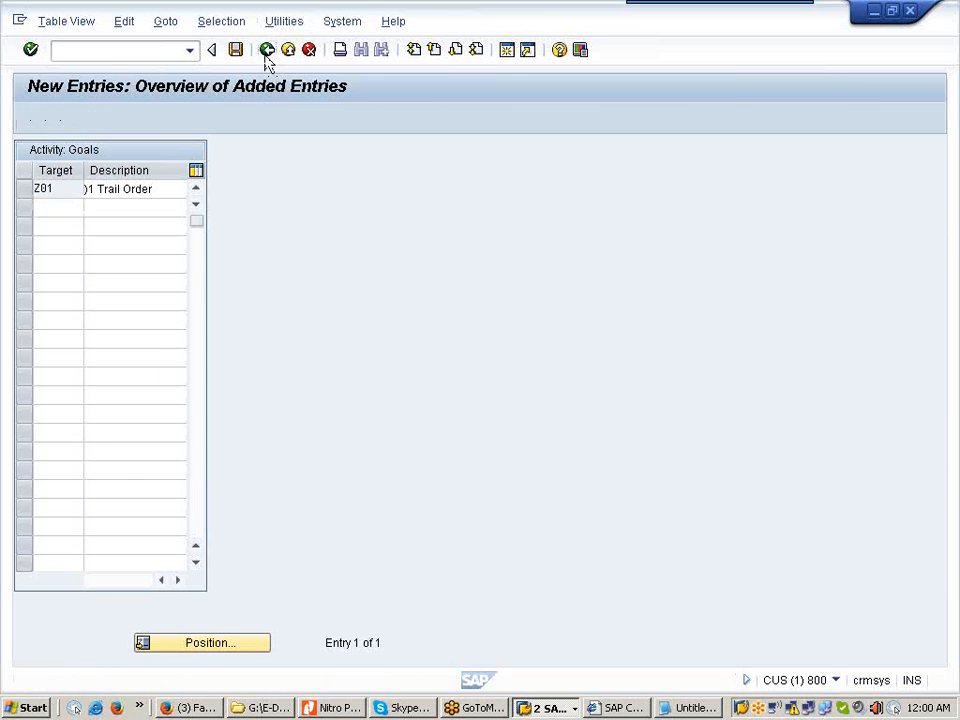
left_click(267, 52)
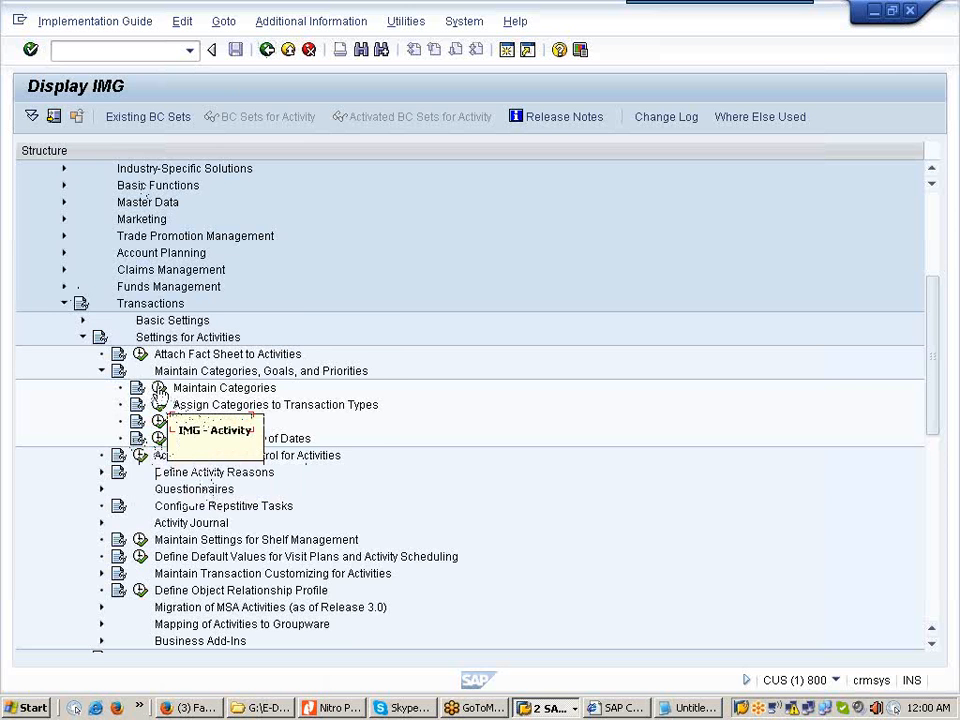
Step: Add activity category Y01 '01 Appointment' with class Appointment
left_click(157, 389)
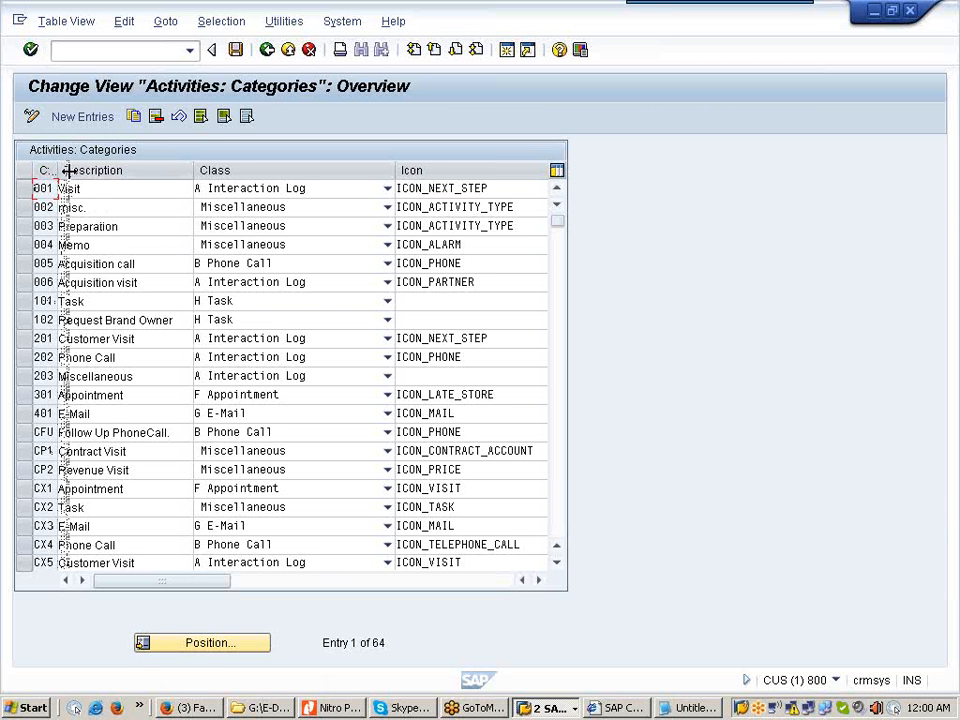
left_click_drag(57, 170, 84, 170)
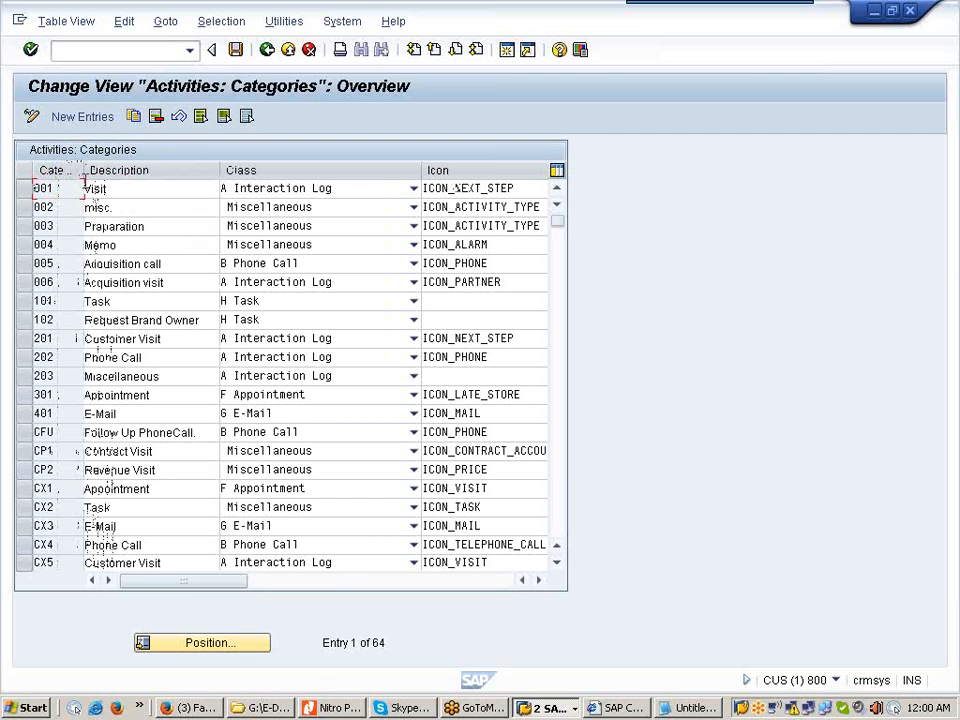
left_click(88, 117)
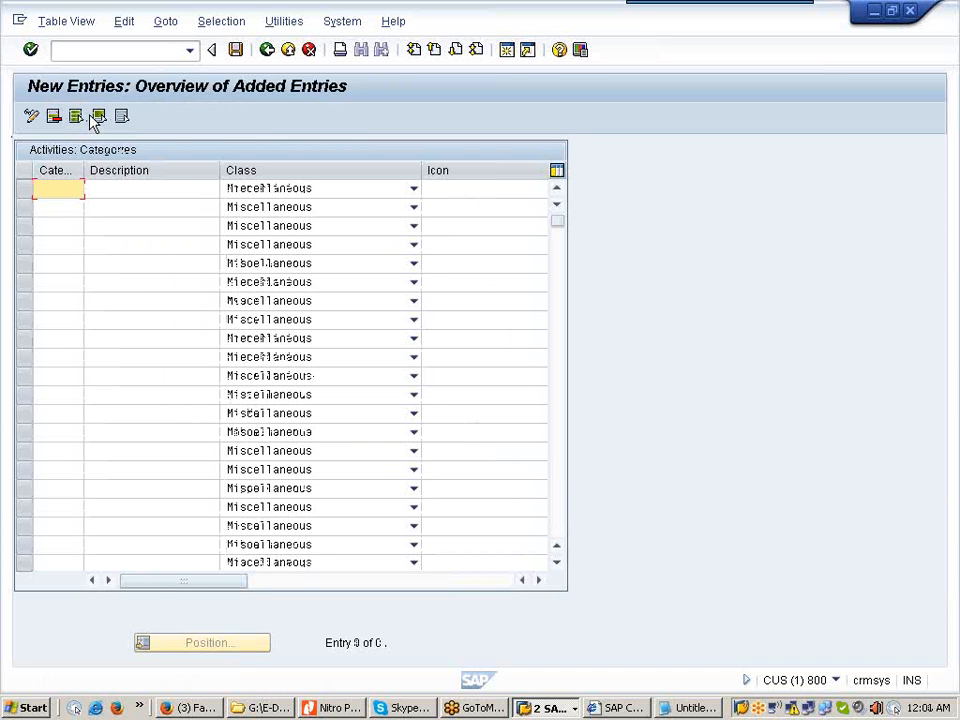
type("YO")
type("1")
left_click(148, 191)
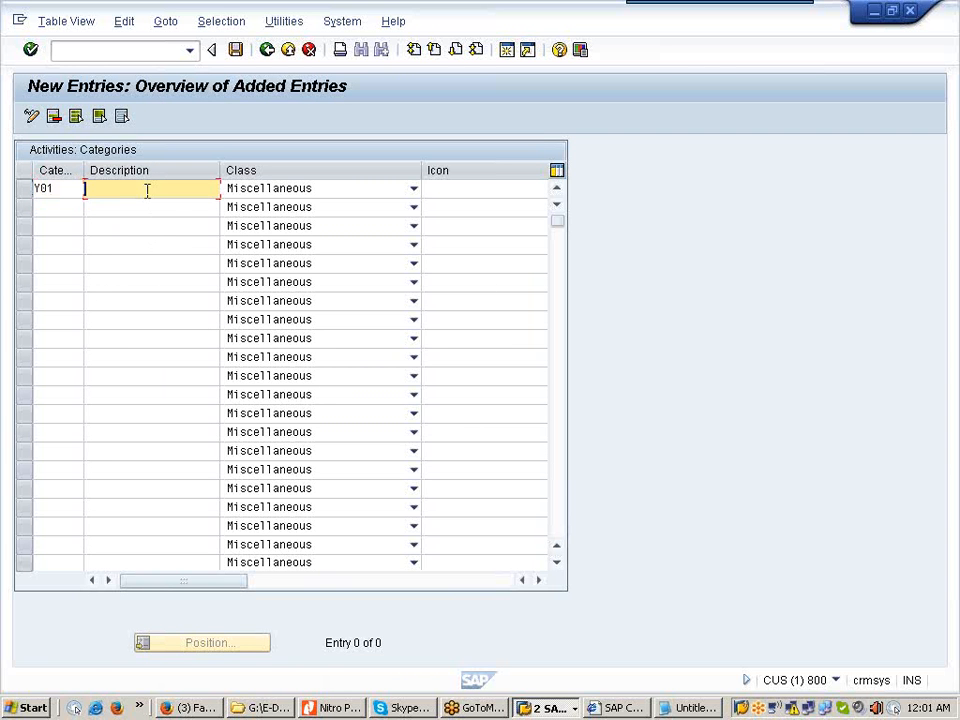
type("01 ")
type("Apppmt")
type("ment")
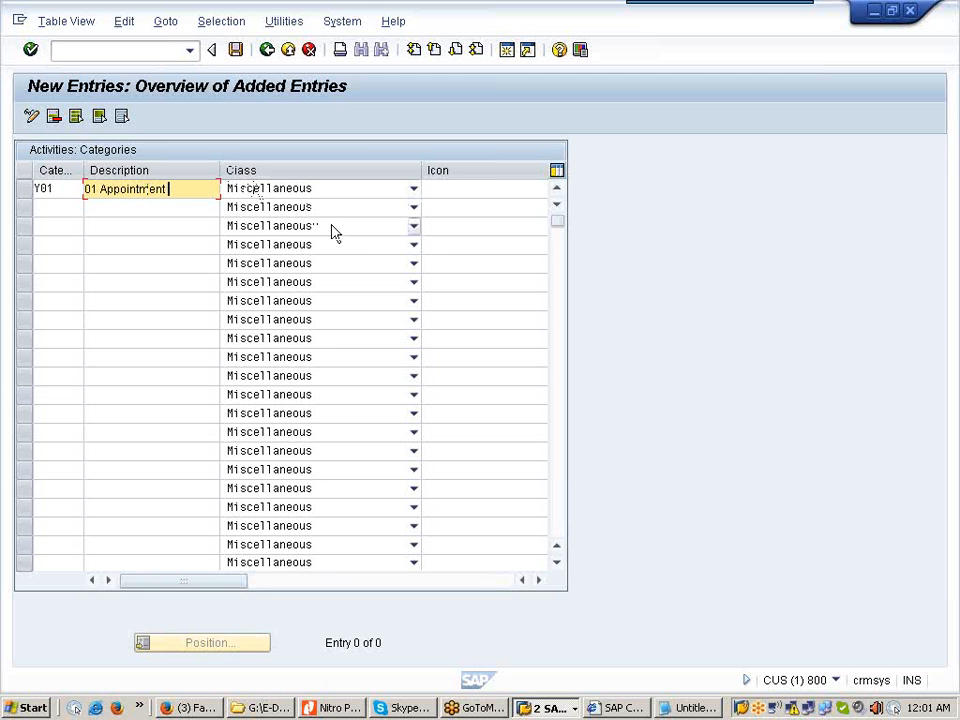
left_click(414, 190)
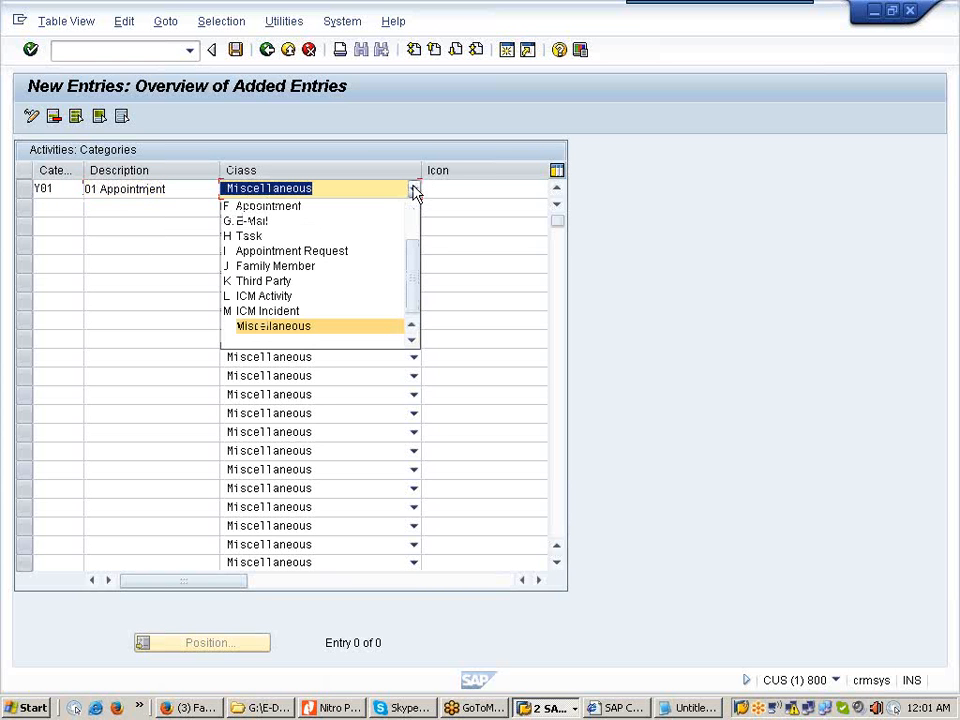
left_click(355, 208)
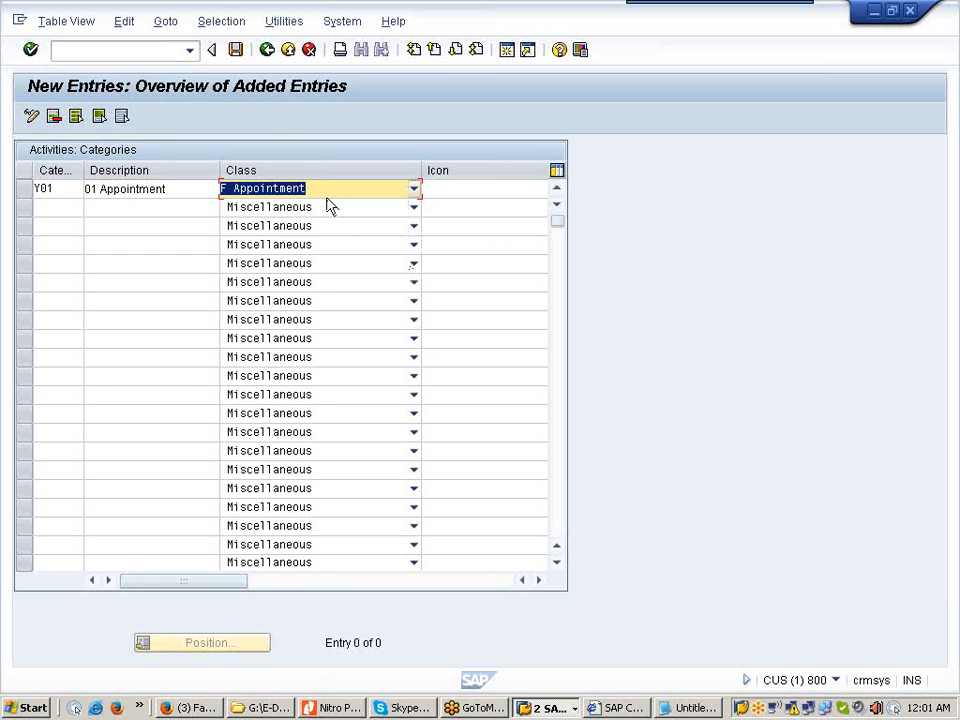
Step: Save the category under the customizing request, return to the IMG tree, and expand Basic Settings
left_click(237, 52)
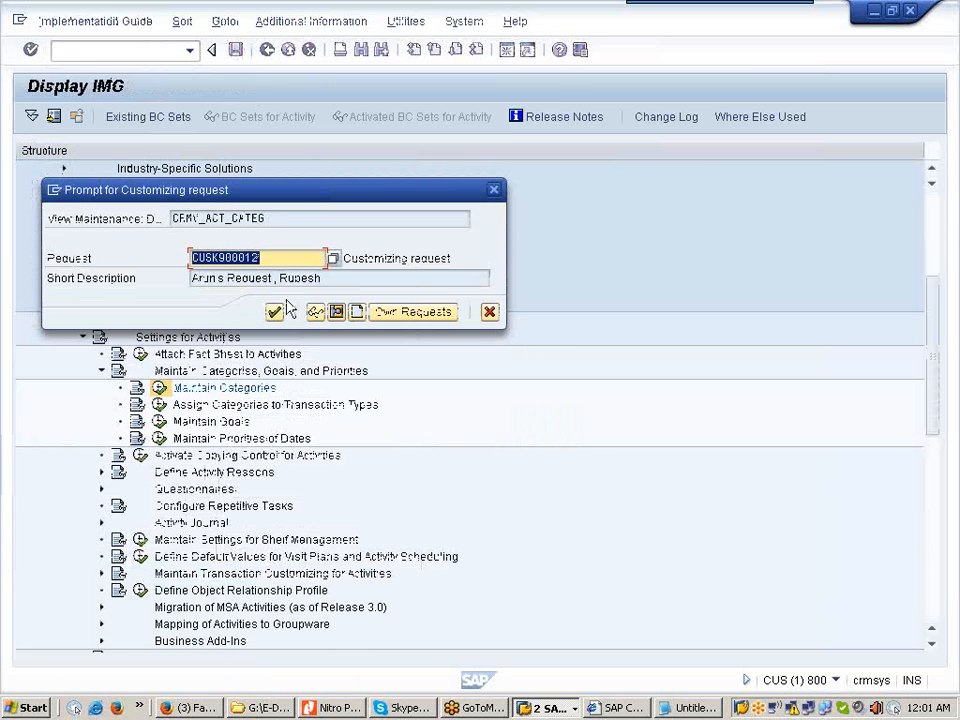
left_click(274, 313)
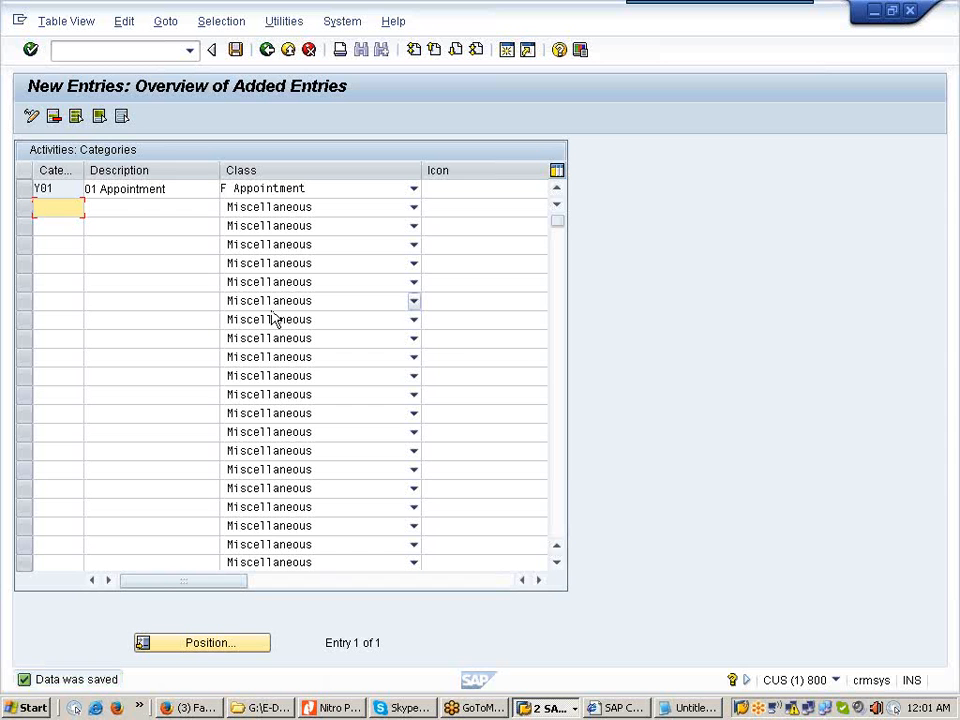
left_click(267, 50)
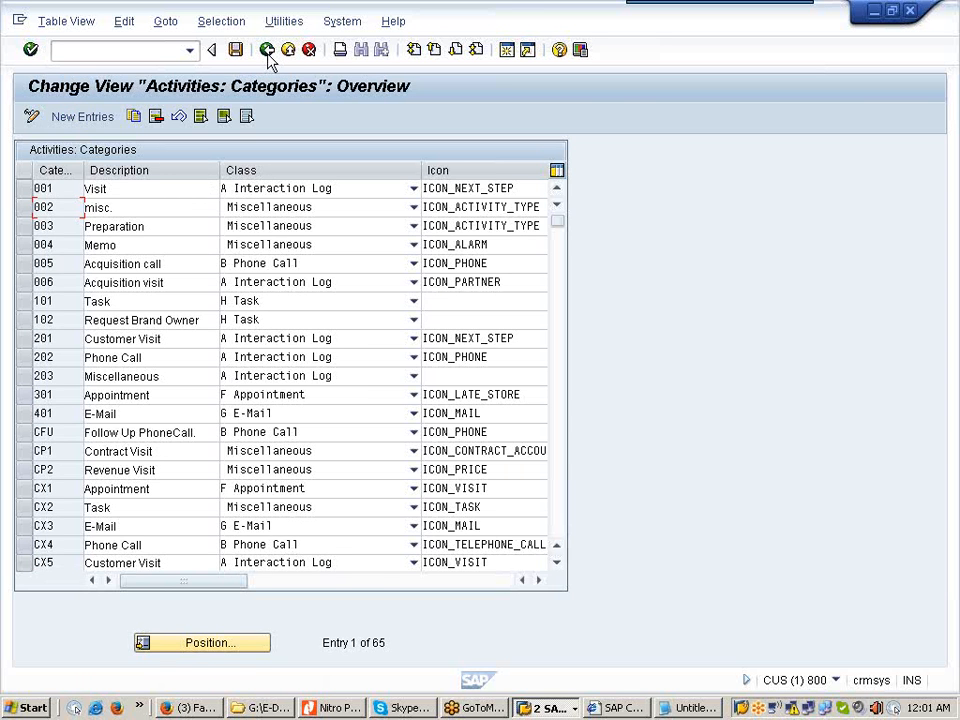
left_click(267, 50)
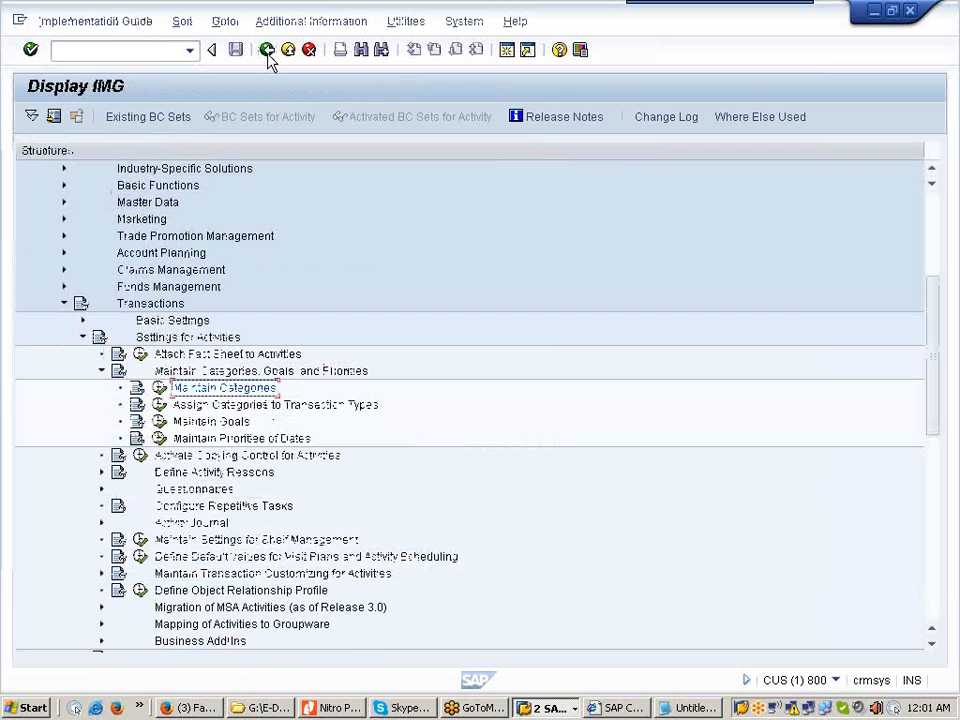
left_click(83, 321)
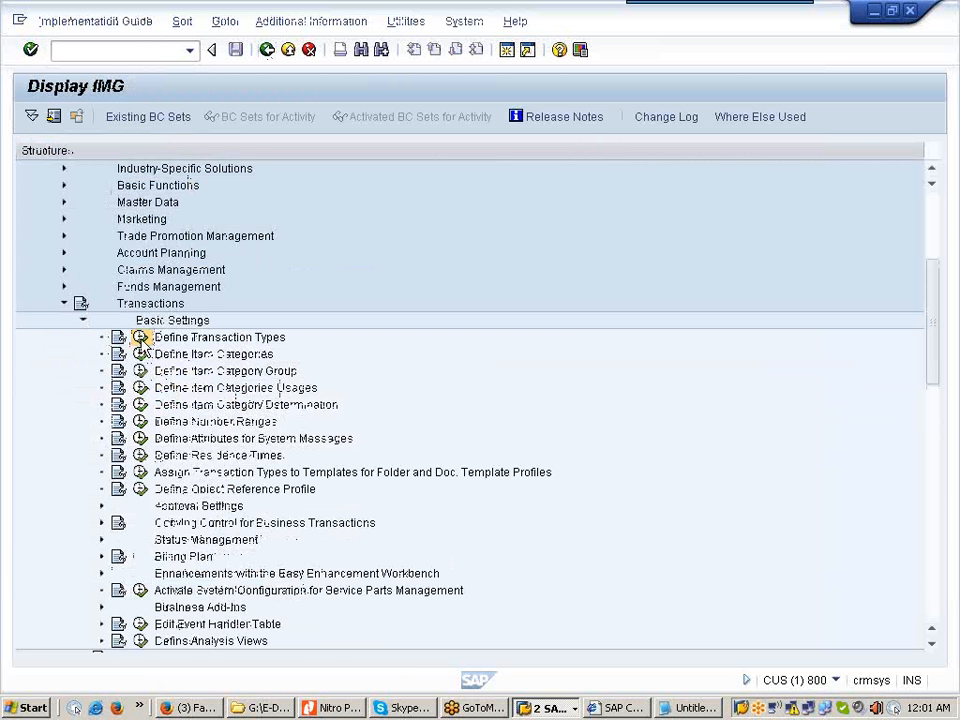
Step: Open Define Transaction Types and select 0001 Interaction Log as the copy template
left_click(141, 338)
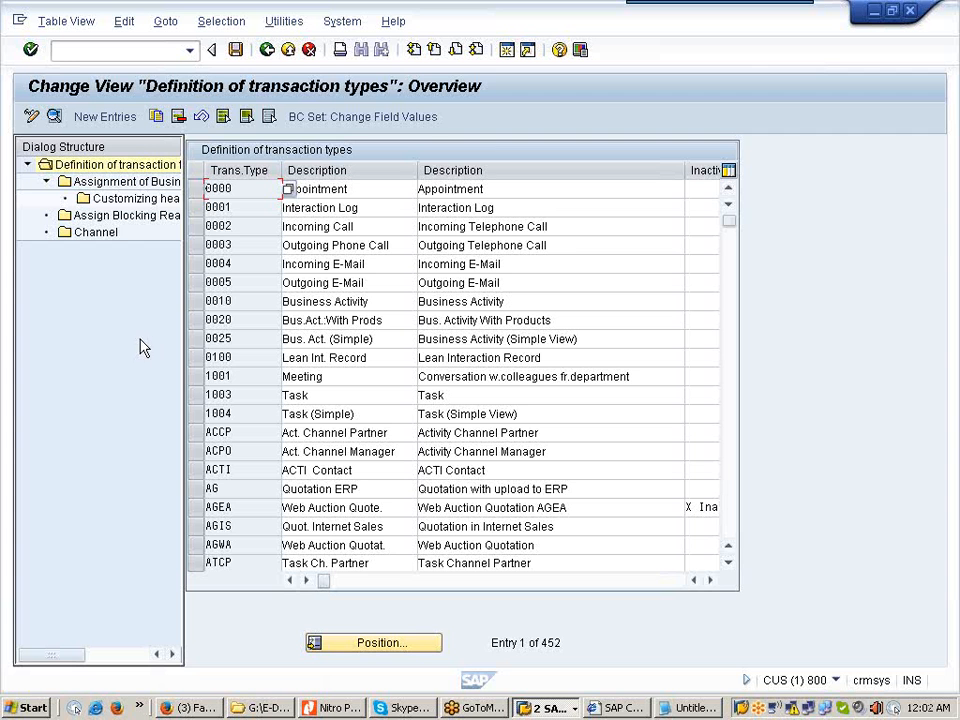
left_click(197, 207)
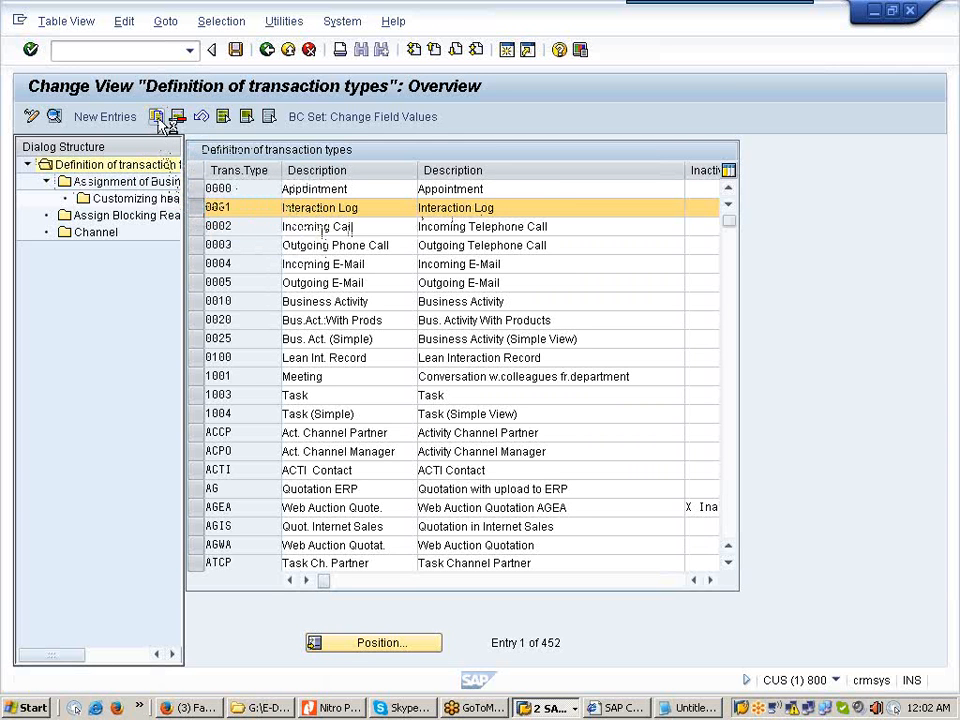
Step: Copy transaction type 0001 Interaction Log as a new entry
left_click(156, 117)
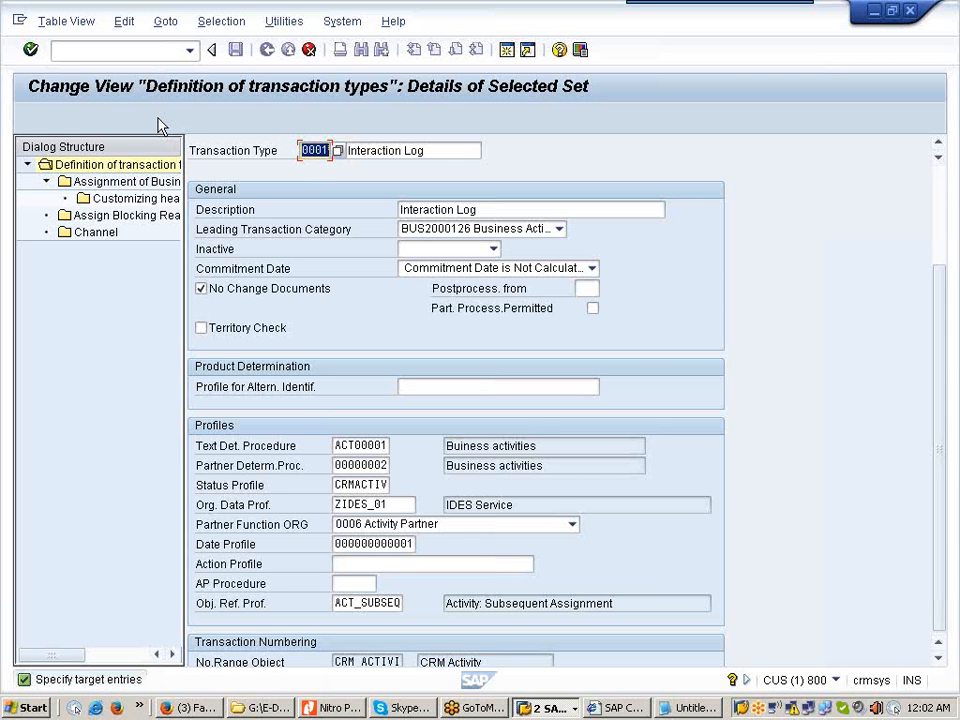
Step: Name the copy ZB01, short text '01 Trade Fair Visit', description '01 Trade Fair Visit (Interaction Log)'
type("Z")
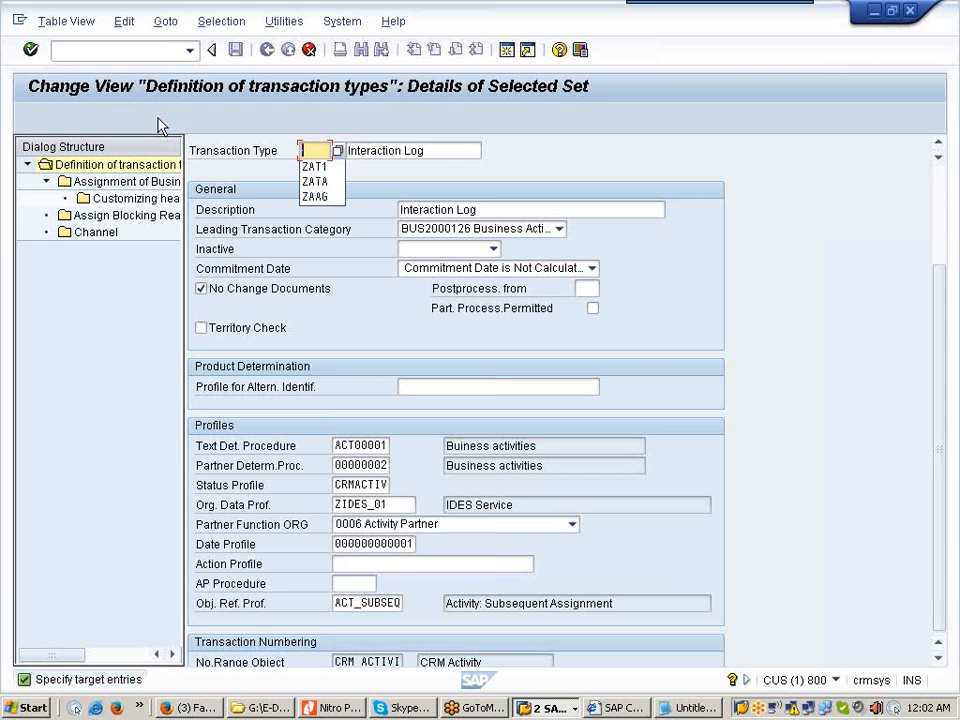
type("ZB51")
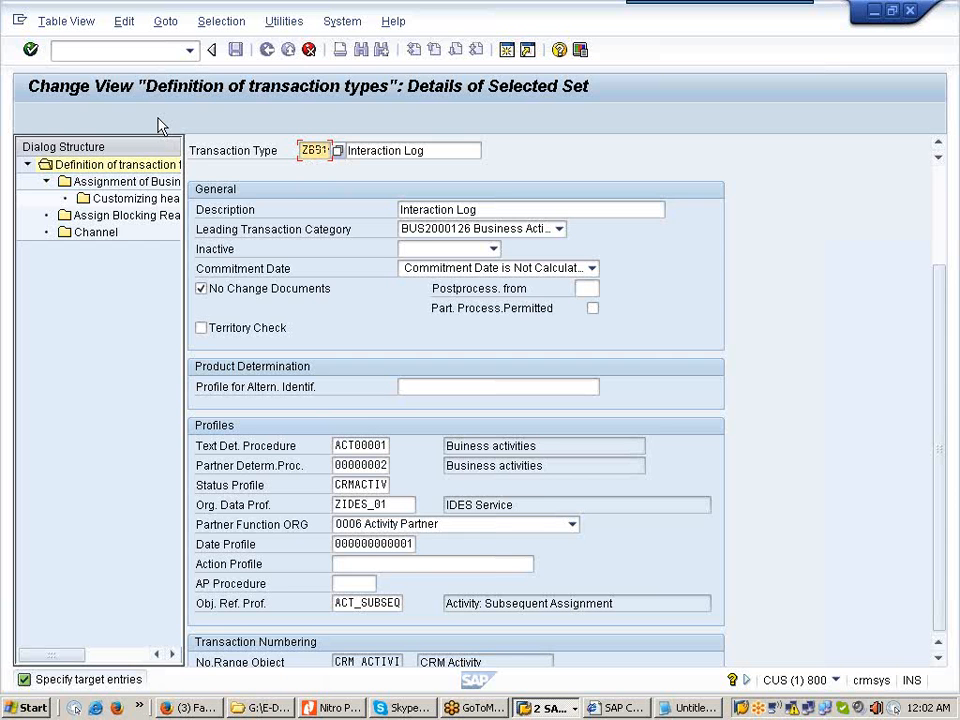
left_click(347, 150)
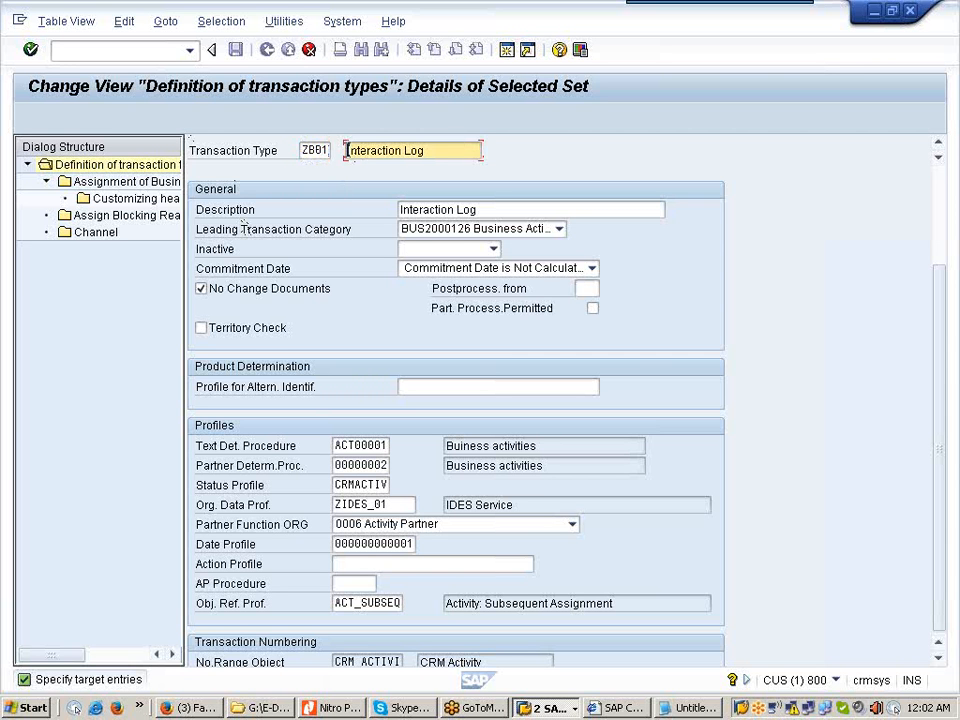
type("01")
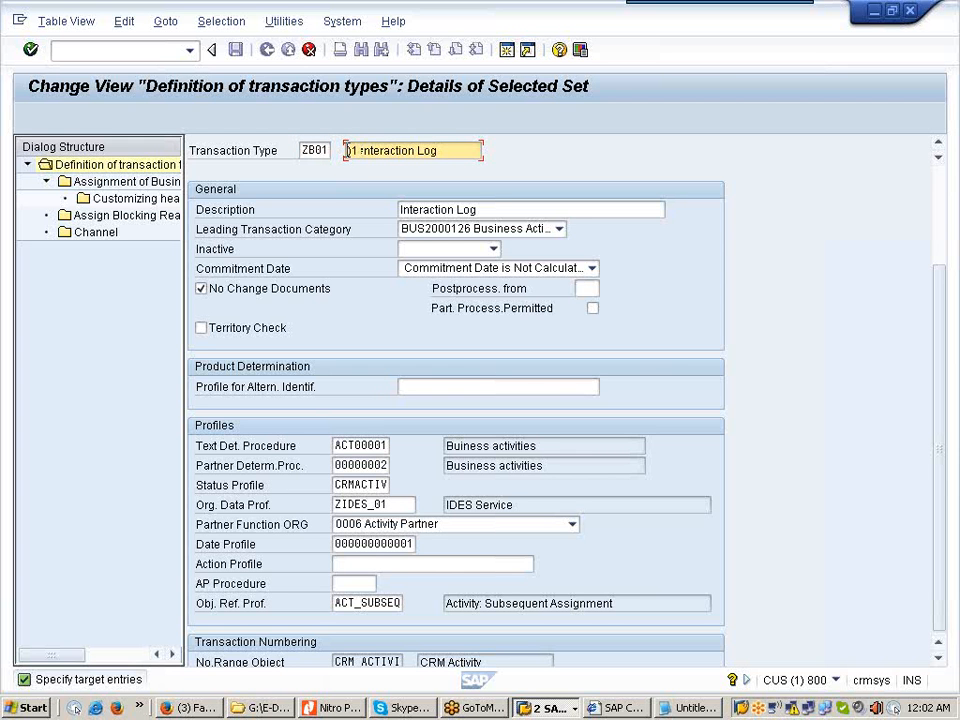
type(" Tr")
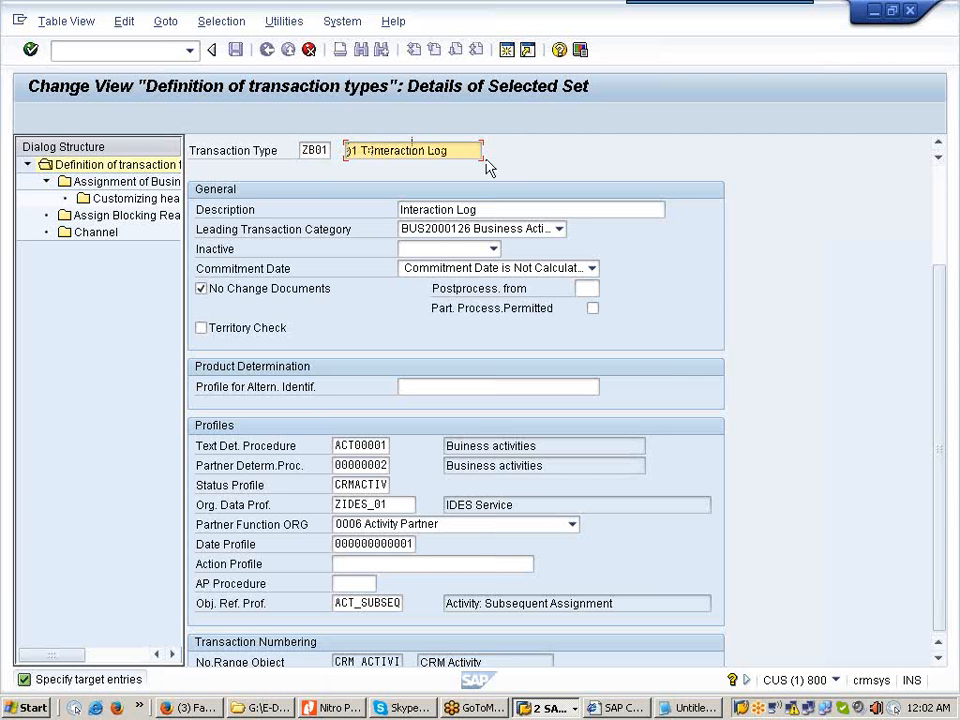
key("BackSpace")
key("BackSpace")
key("BackSpace")
key("BackSpace")
key("BackSpace")
key("BackSpace")
key("BackSpace")
key("BackSpace")
key("BackSpace")
key("BackSpace")
key("BackSpace")
key("BackSpace")
key("BackSpace")
key("BackSpace")
key("BackSpace")
type("ade Fair")
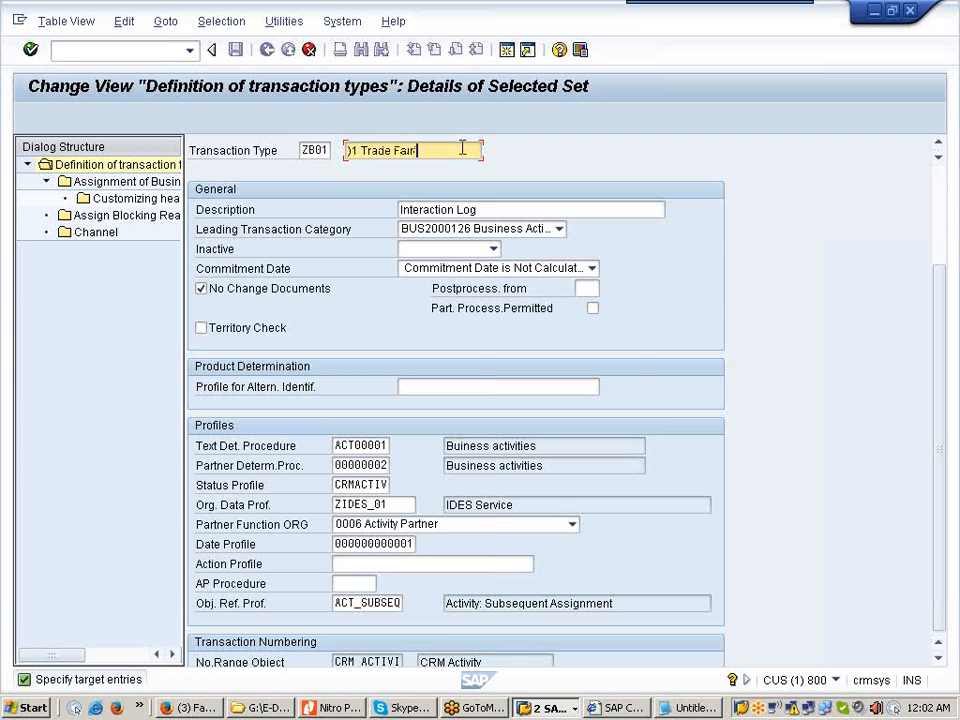
type(" Visit")
key("Tab")
type("01 ")
type("Trade F")
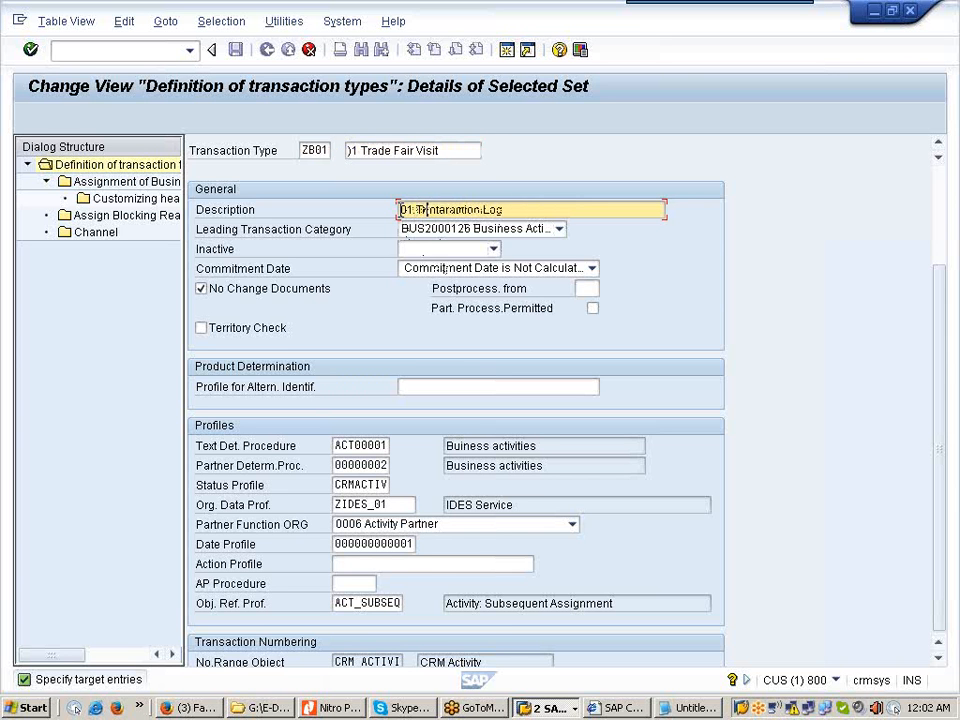
type("air")
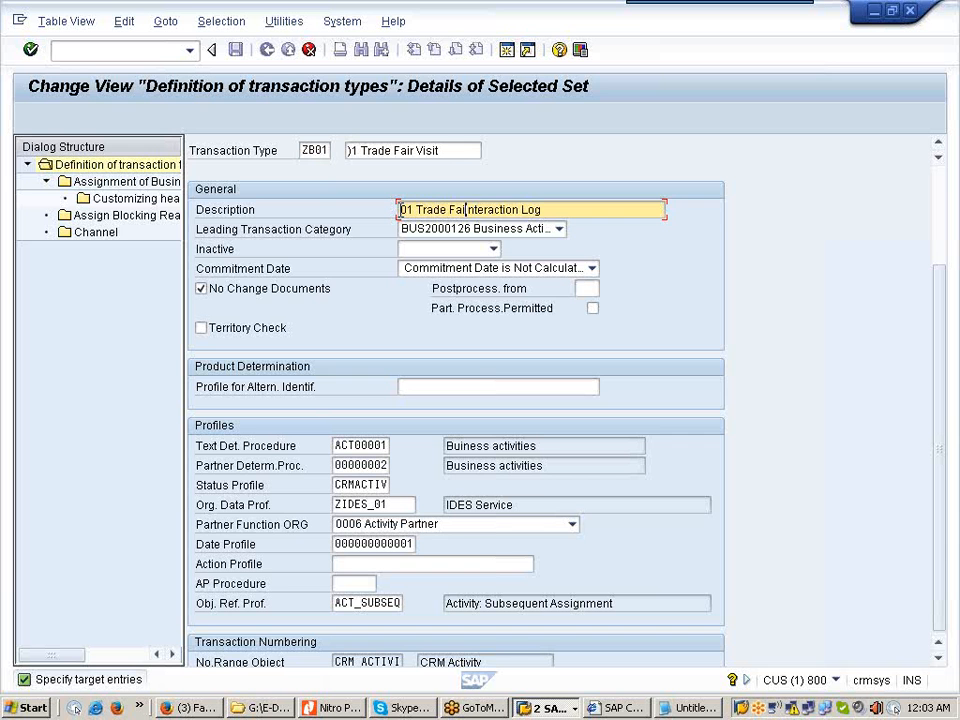
type(" Visit")
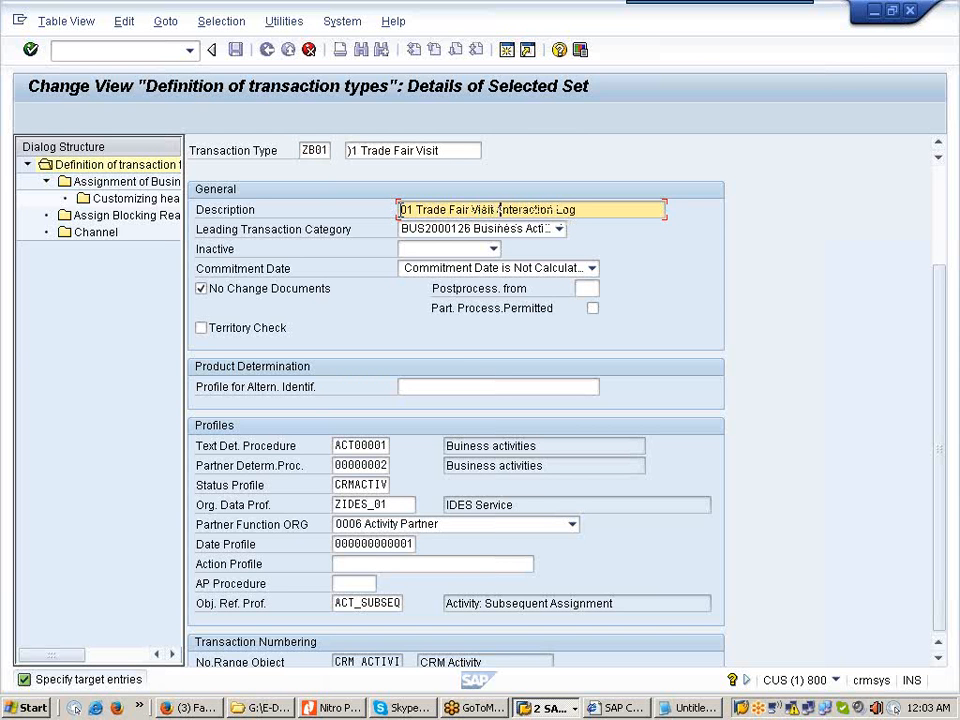
type(" (")
type(")")
key("Return")
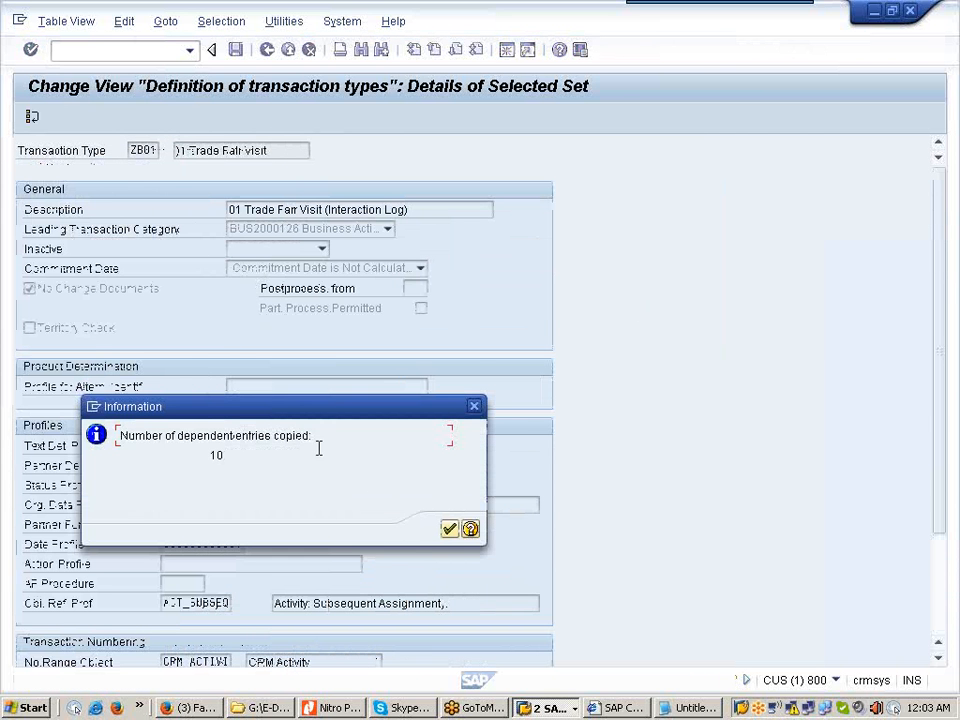
left_click(449, 530)
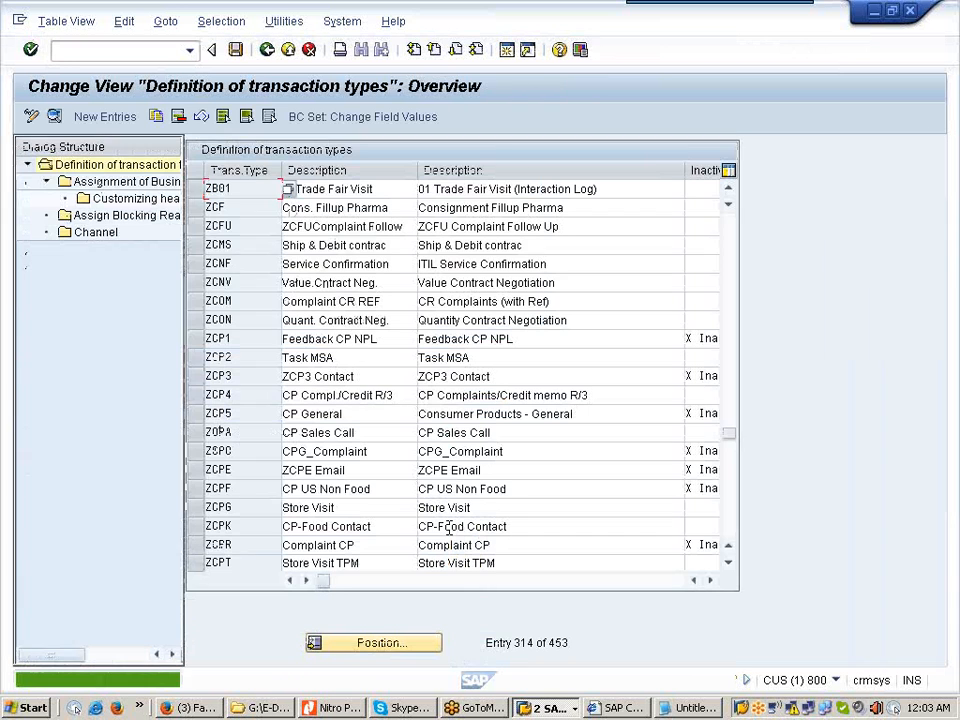
Step: Save transaction type ZB01 under the customizing request
left_click(237, 52)
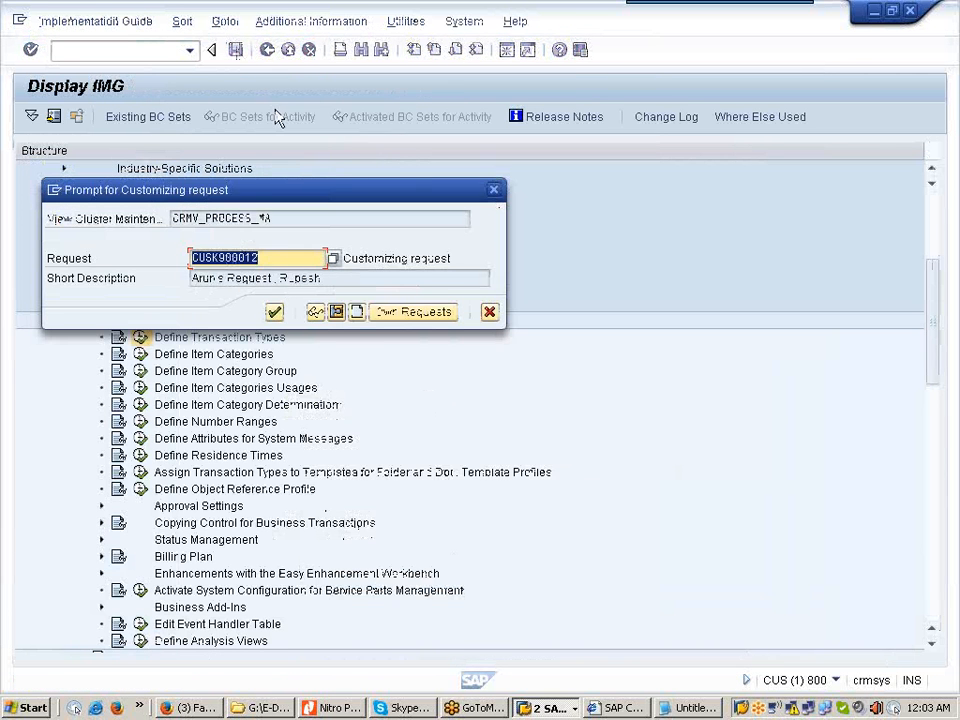
left_click(274, 313)
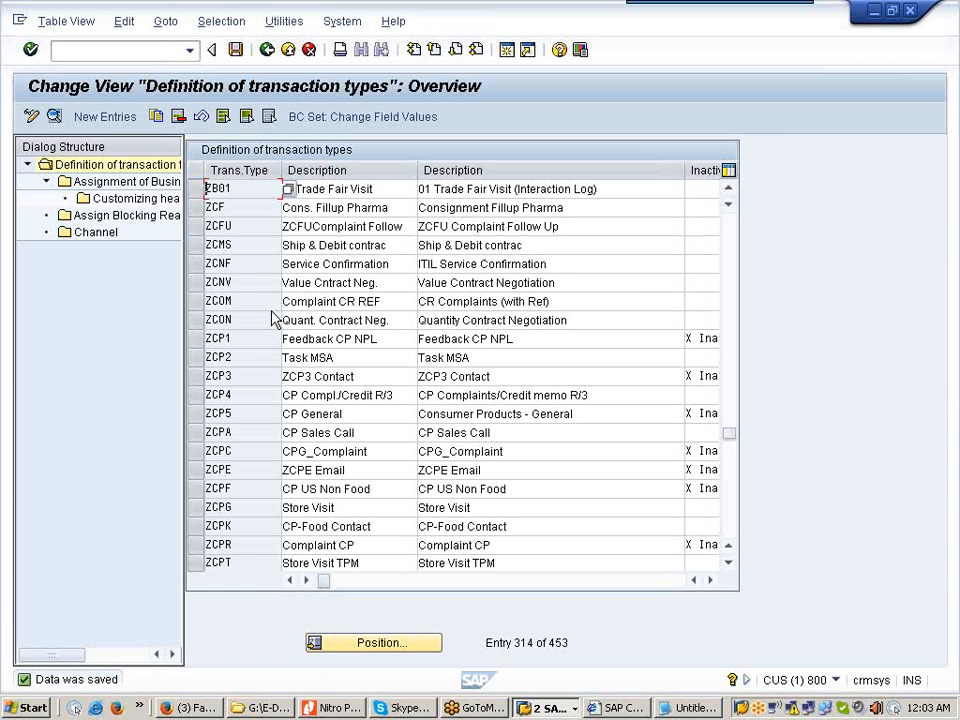
Step: Open ZB01's details and set its action profile to ACTIVITY
double_click(242, 189)
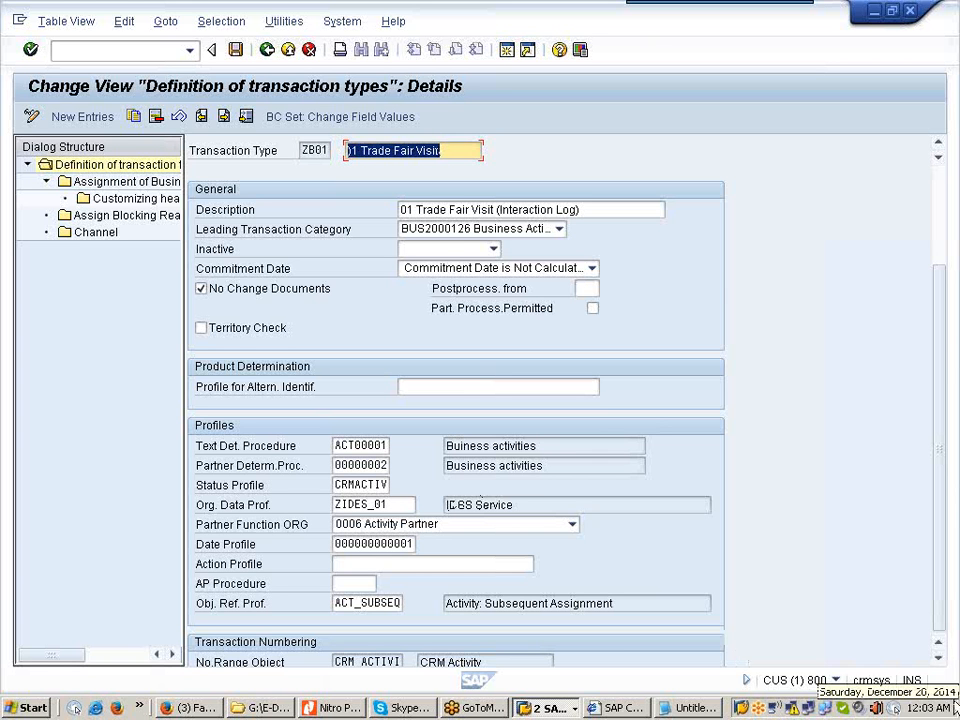
left_click(938, 665)
left_click(938, 665)
left_click(938, 665)
left_click(938, 665)
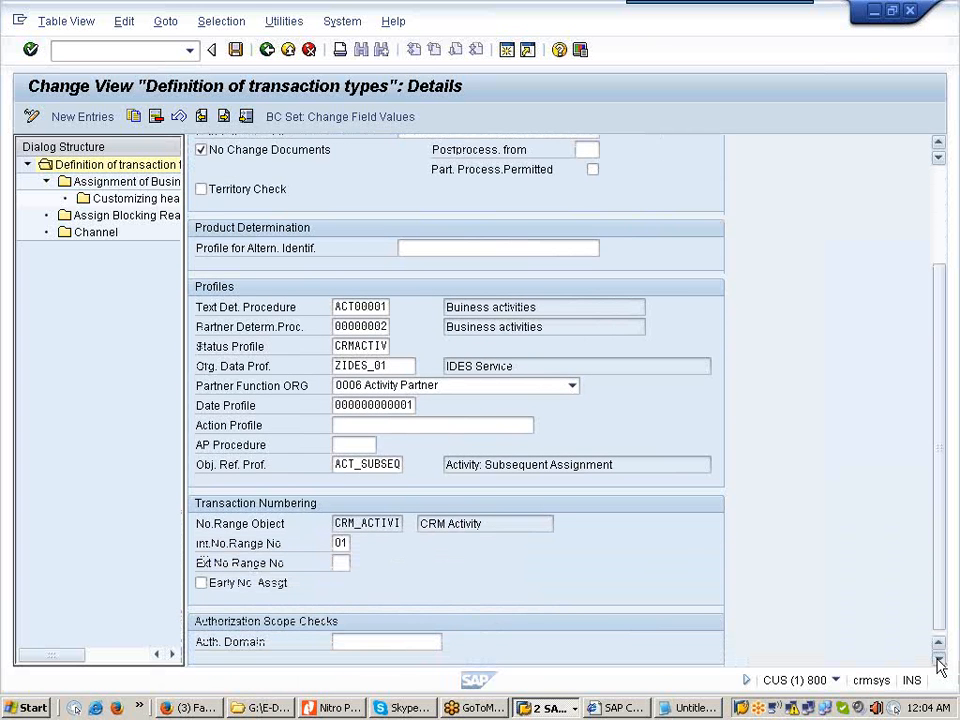
left_click(384, 424)
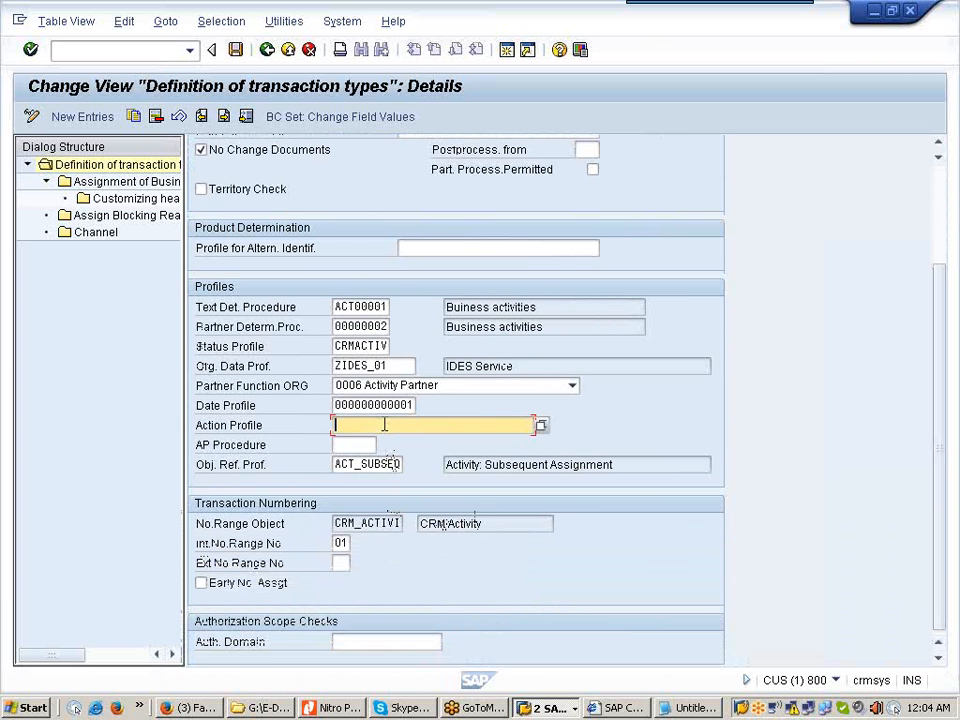
left_click(541, 427)
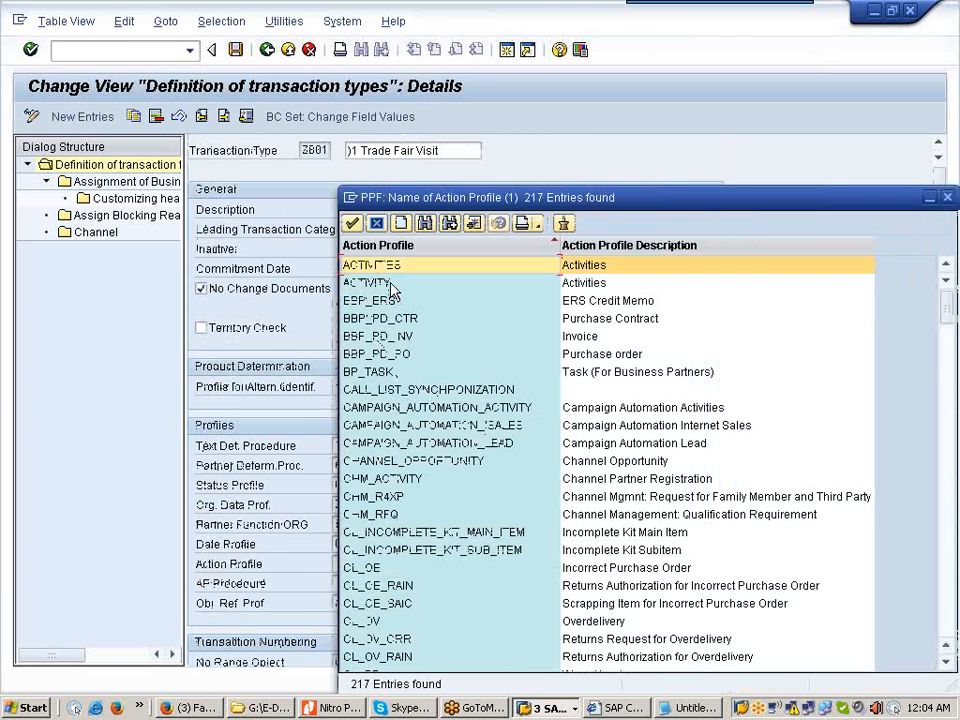
left_click(391, 284)
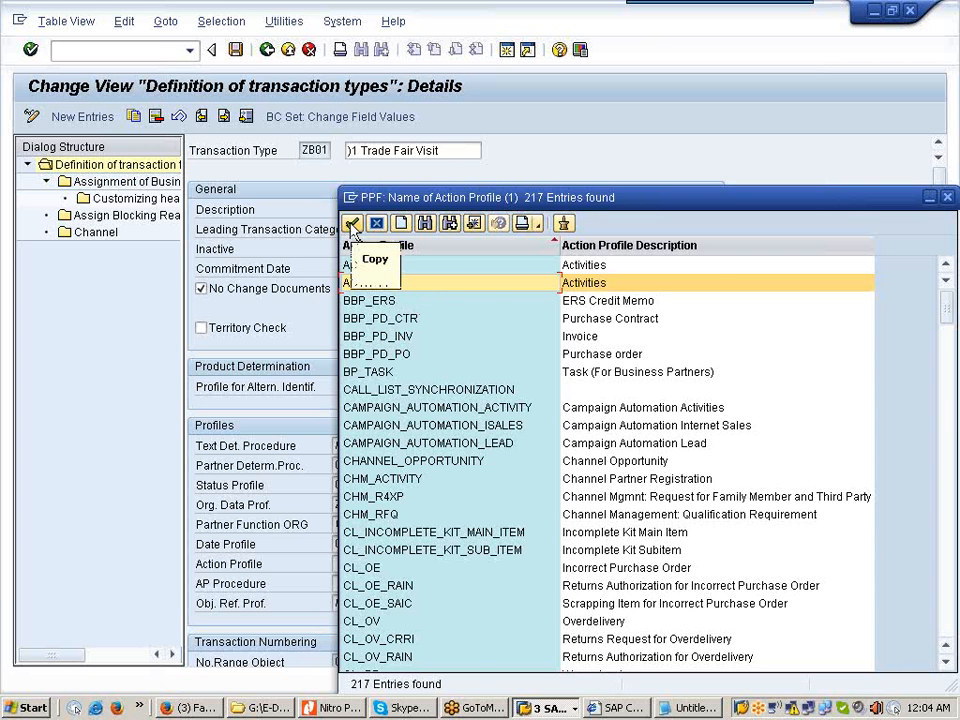
left_click(352, 224)
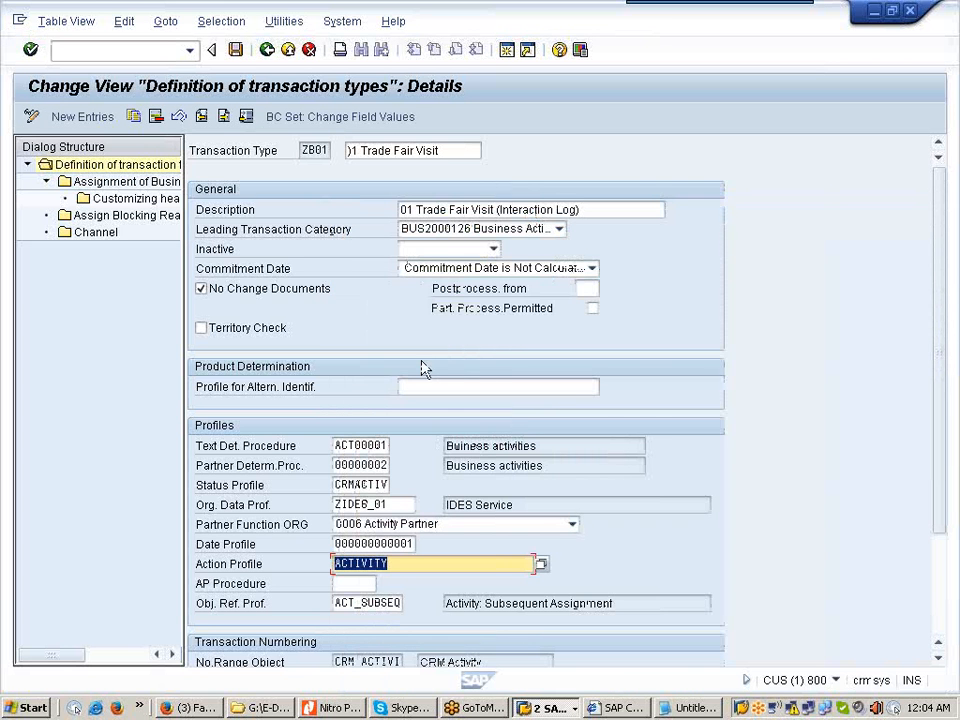
key("Return")
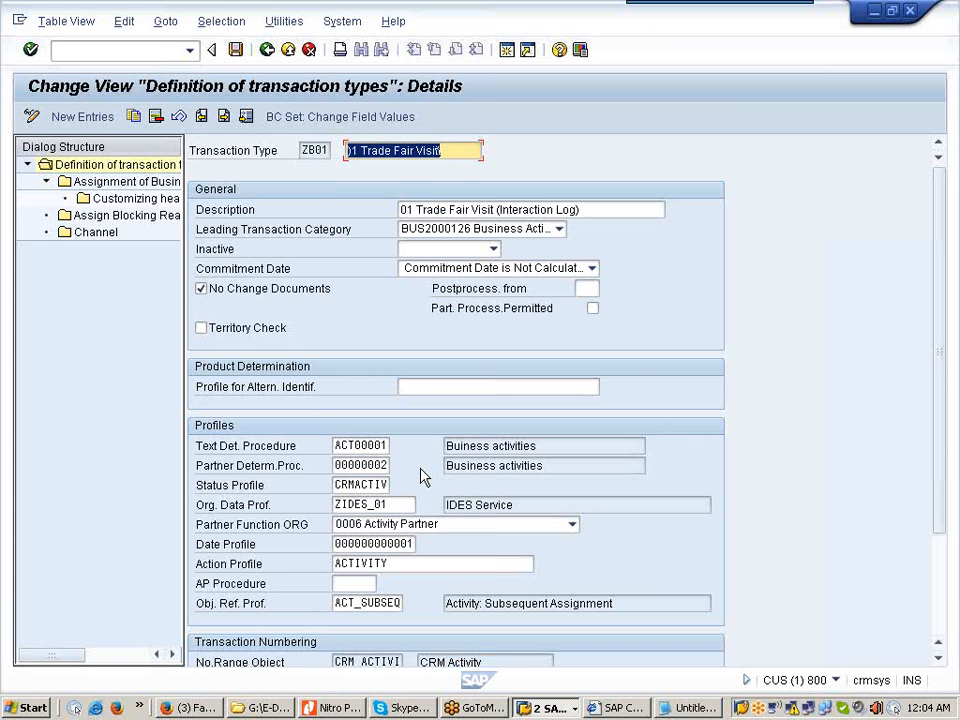
Step: Open ZB01's Customizing header level details via the business transaction category assignment
double_click(116, 184)
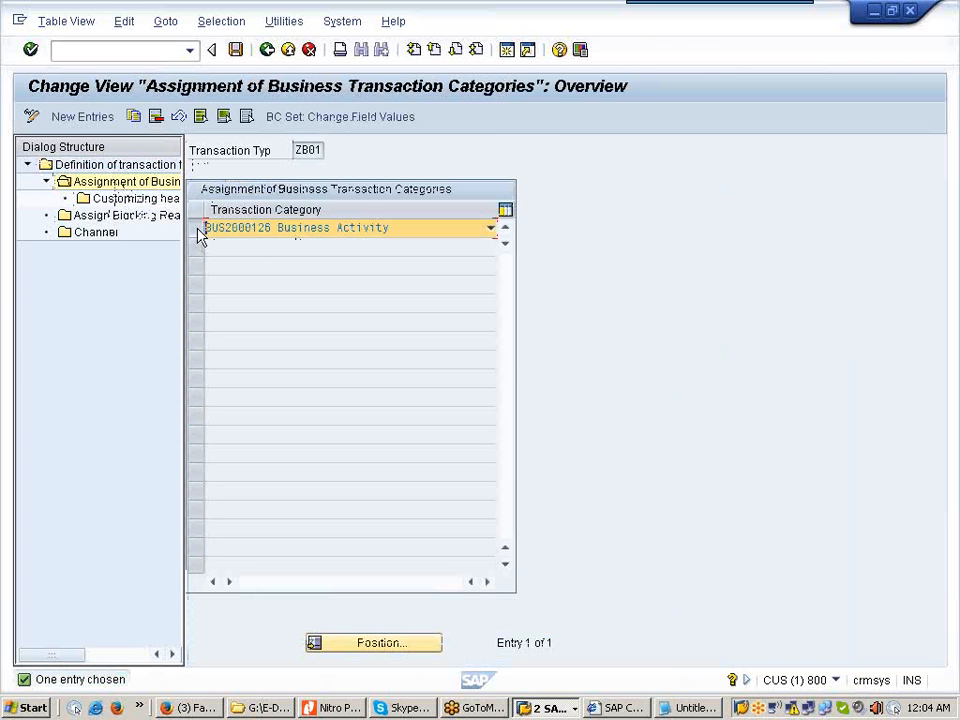
double_click(160, 202)
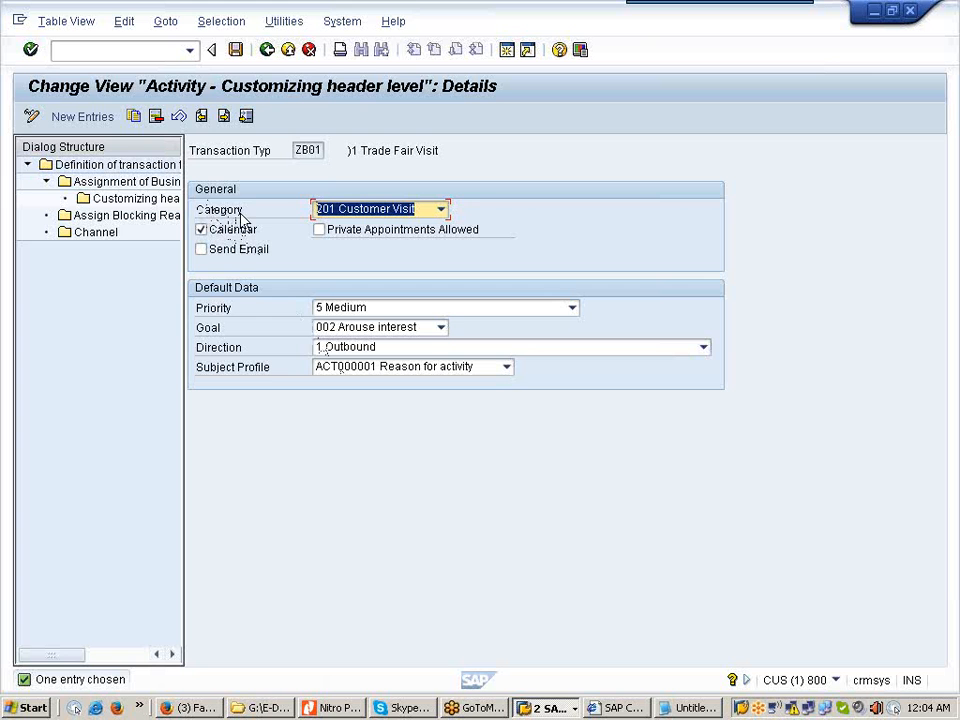
Step: Choose Y01 01 Appointment as the Trade Fair Visit activity category
left_click(442, 210)
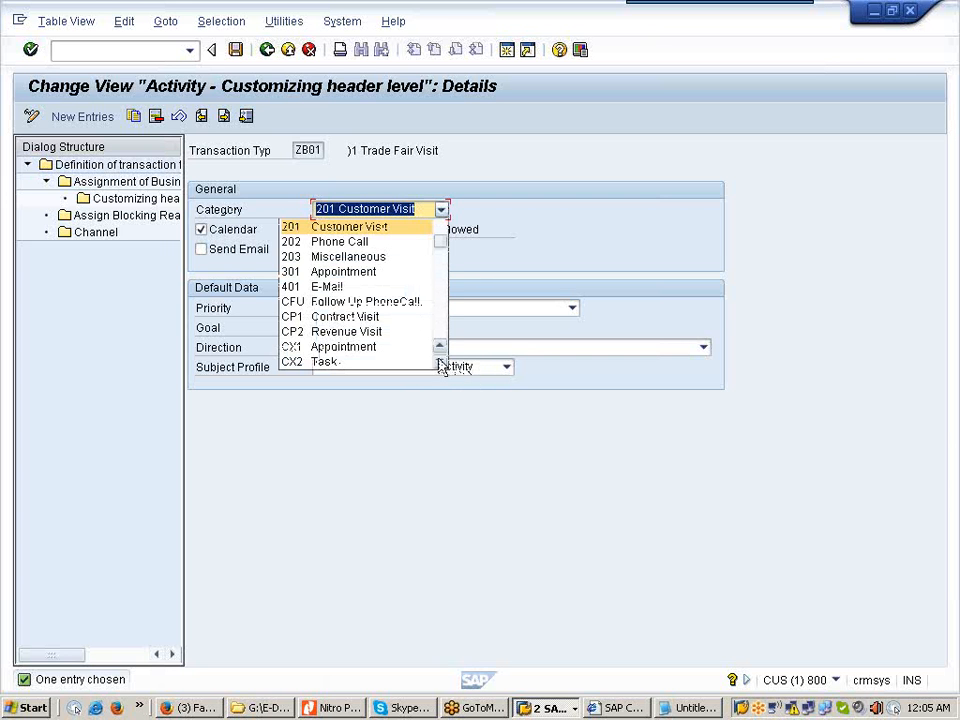
scroll(441, 366, "down", 4)
scroll(441, 366, "down", 4)
scroll(441, 366, "down", 4)
scroll(441, 366, "down", 4)
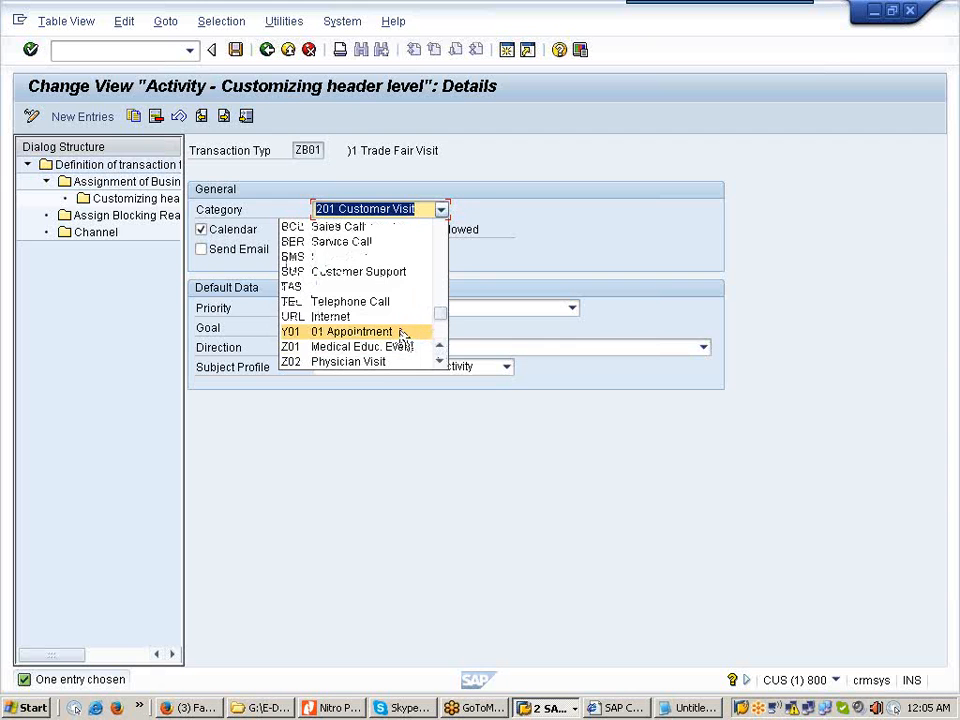
left_click(403, 333)
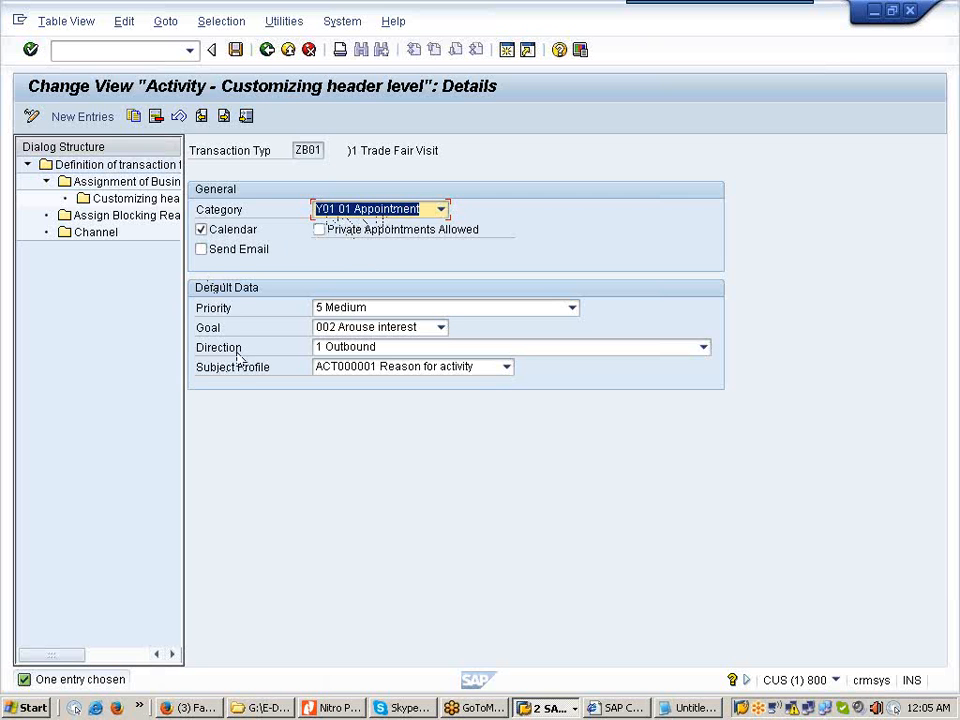
Step: Set the goal to Z01 )1 Trail Order, confirm the entries, and save
left_click(441, 328)
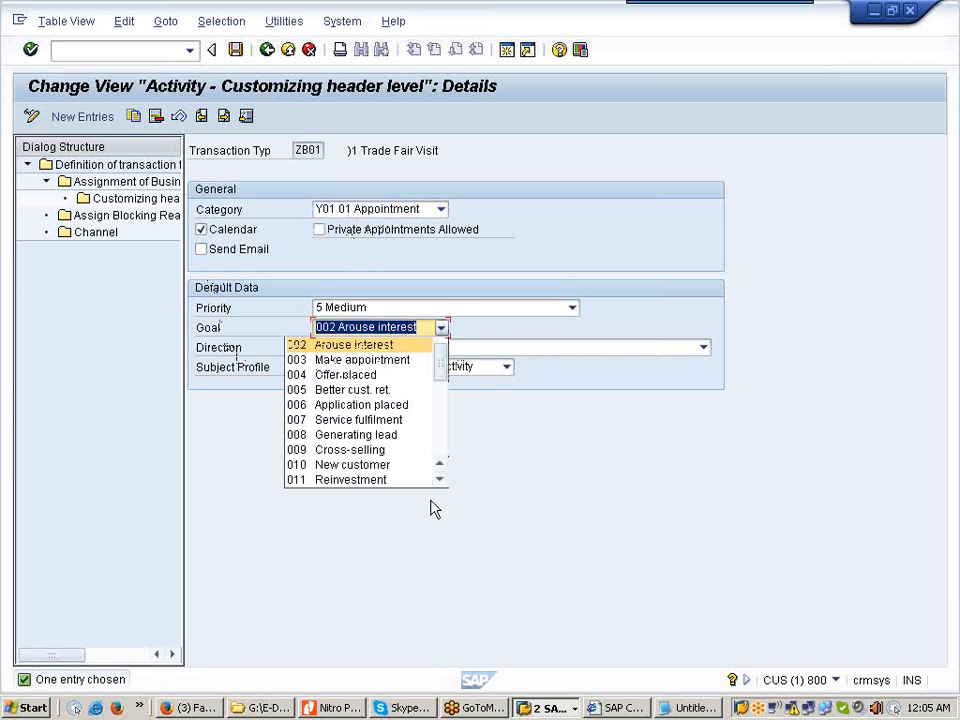
left_click_drag(441, 484, 441, 484)
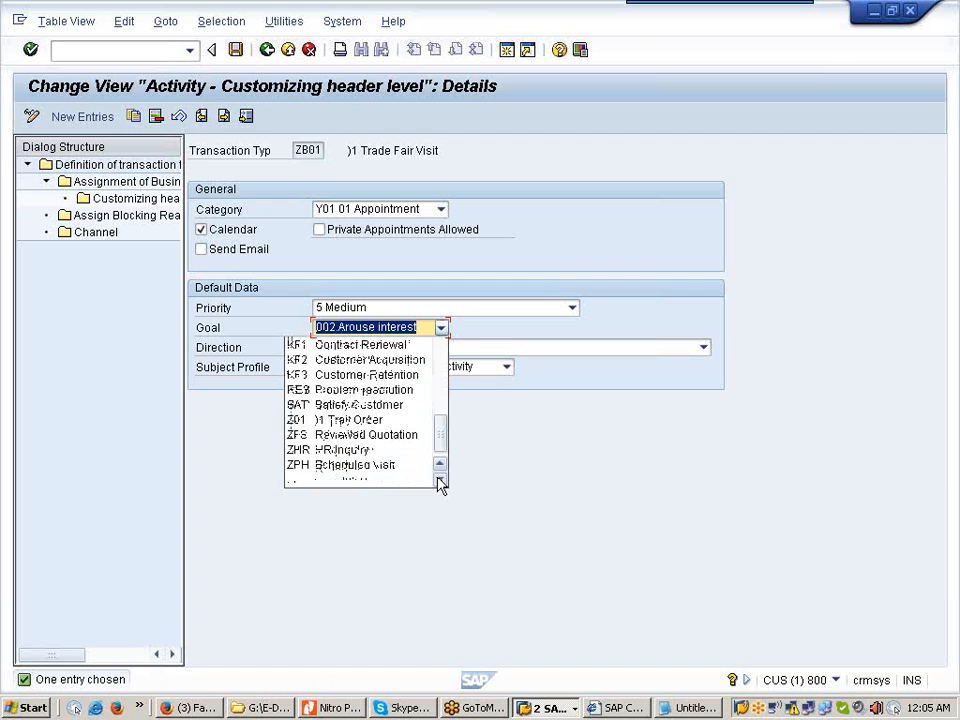
left_click(375, 420)
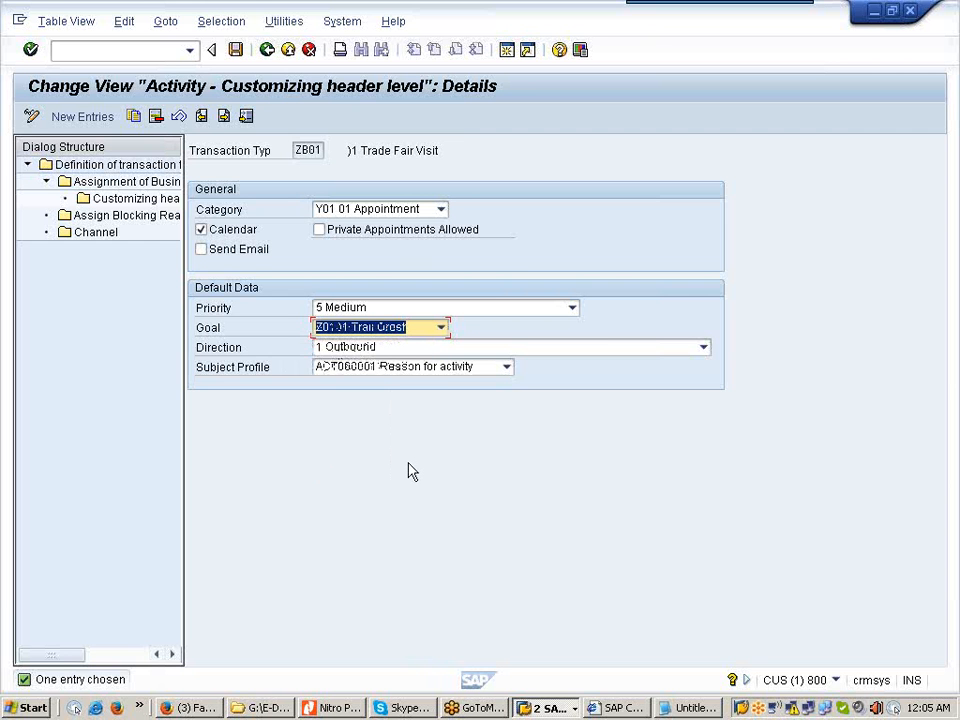
key("Return")
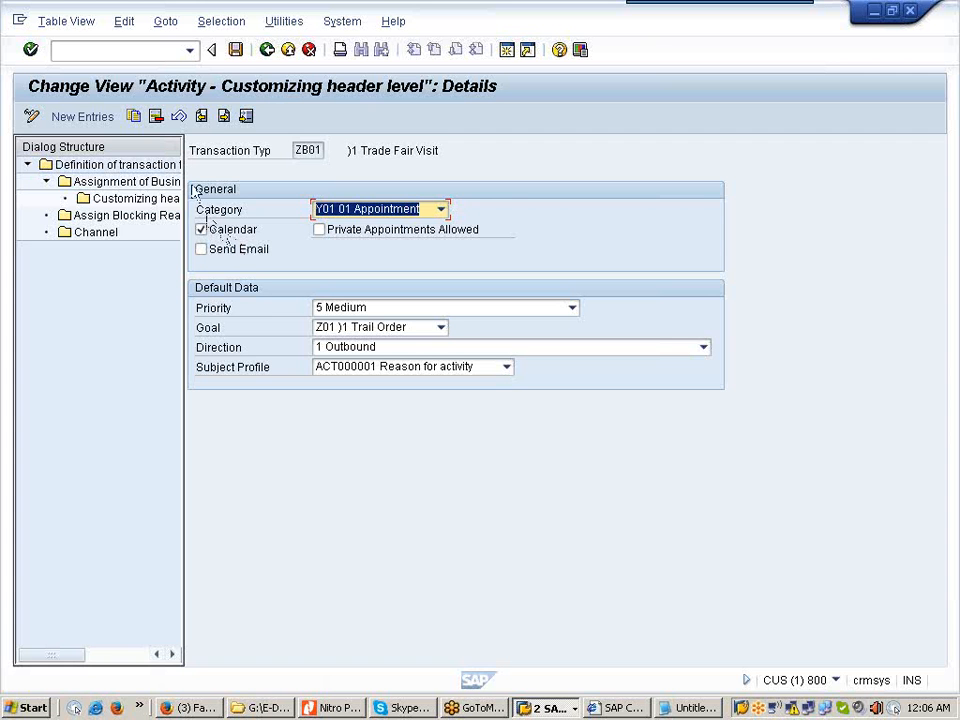
left_click(238, 56)
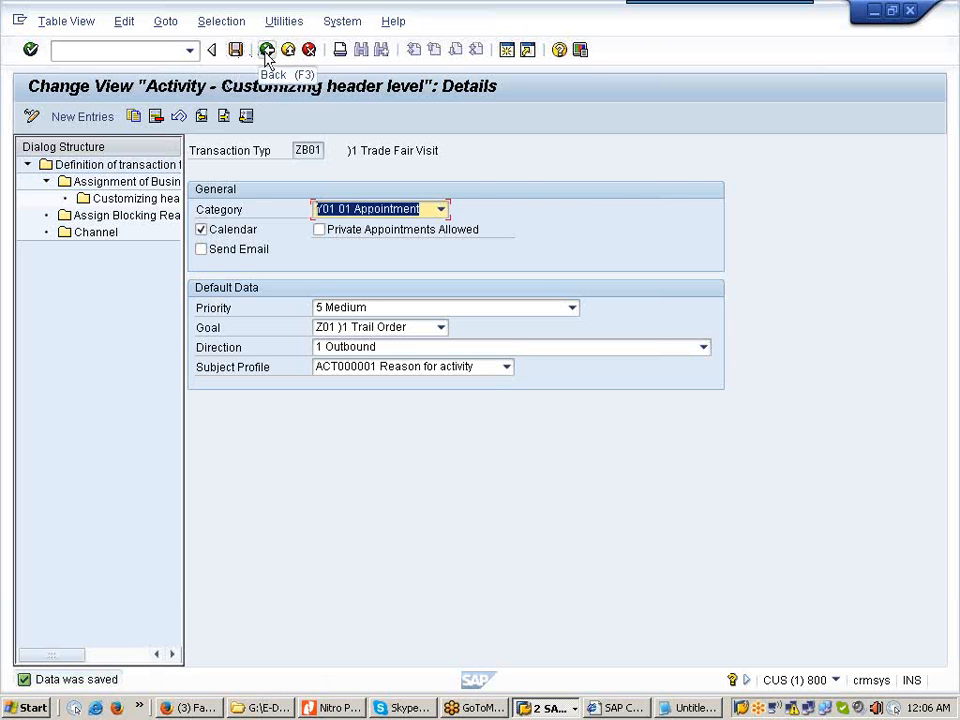
Step: Back out of the ZB01 settings to the IMG tree and bring the CRM Web UI forward
left_click(266, 50)
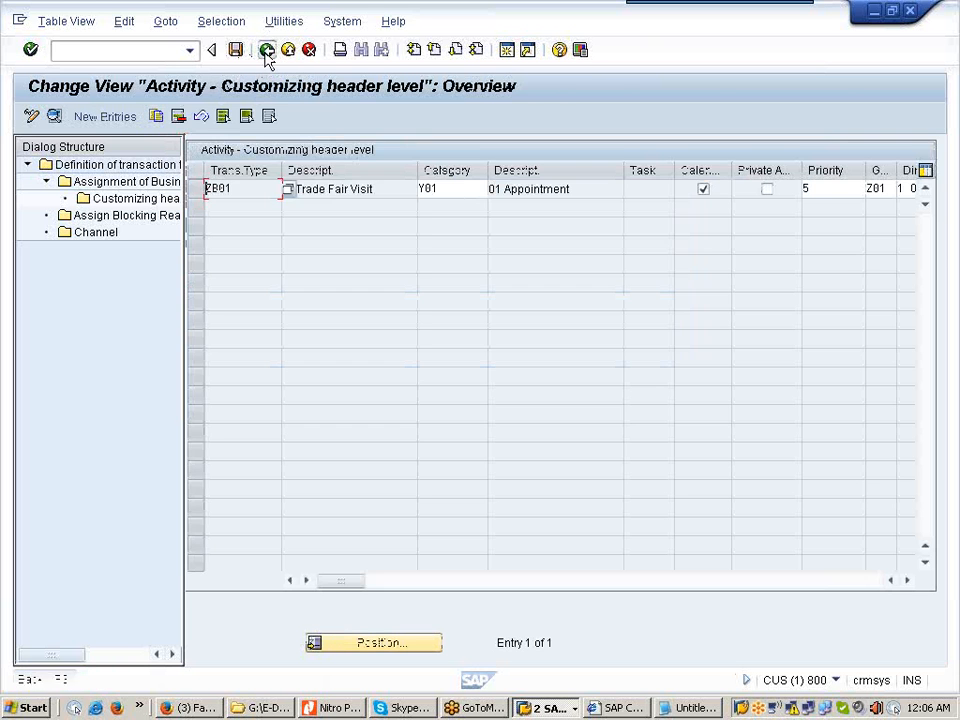
left_click(266, 50)
left_click(266, 50)
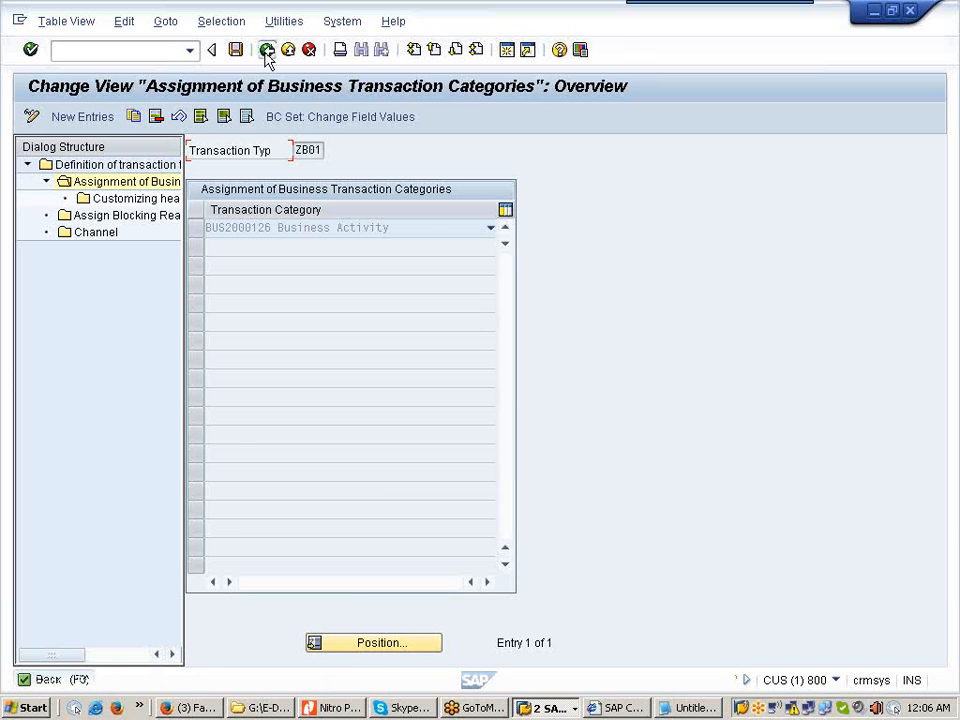
left_click(266, 50)
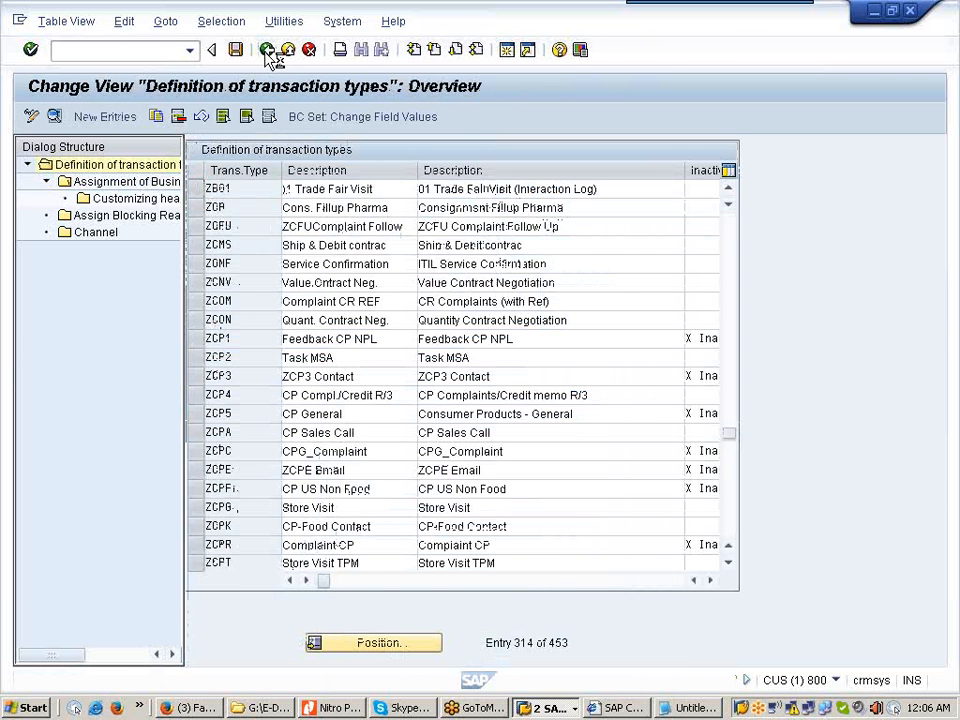
left_click(266, 50)
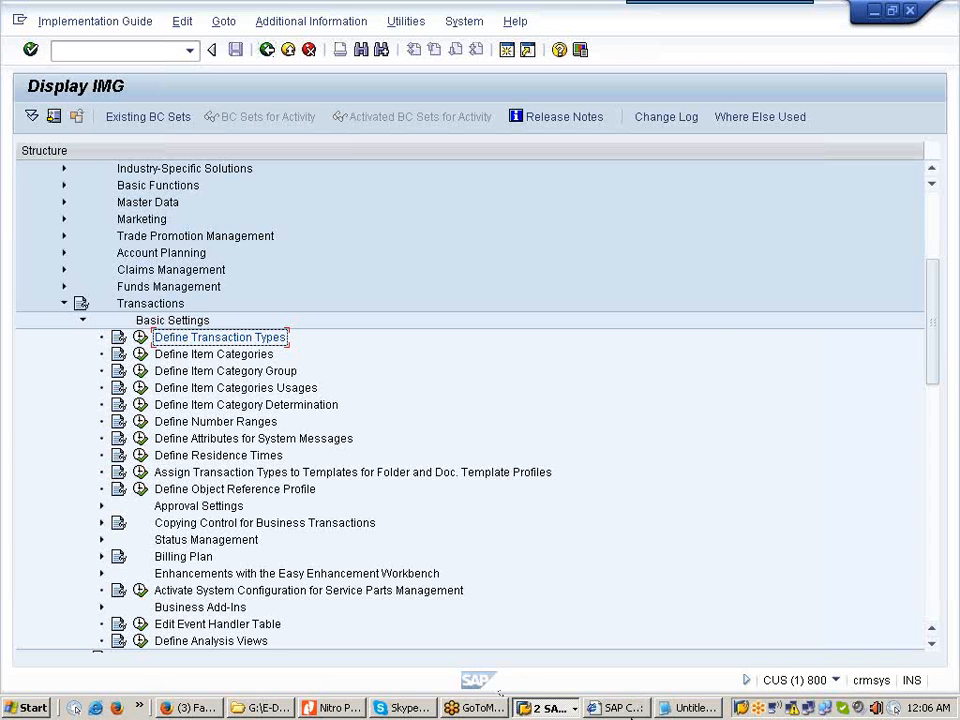
left_click(617, 707)
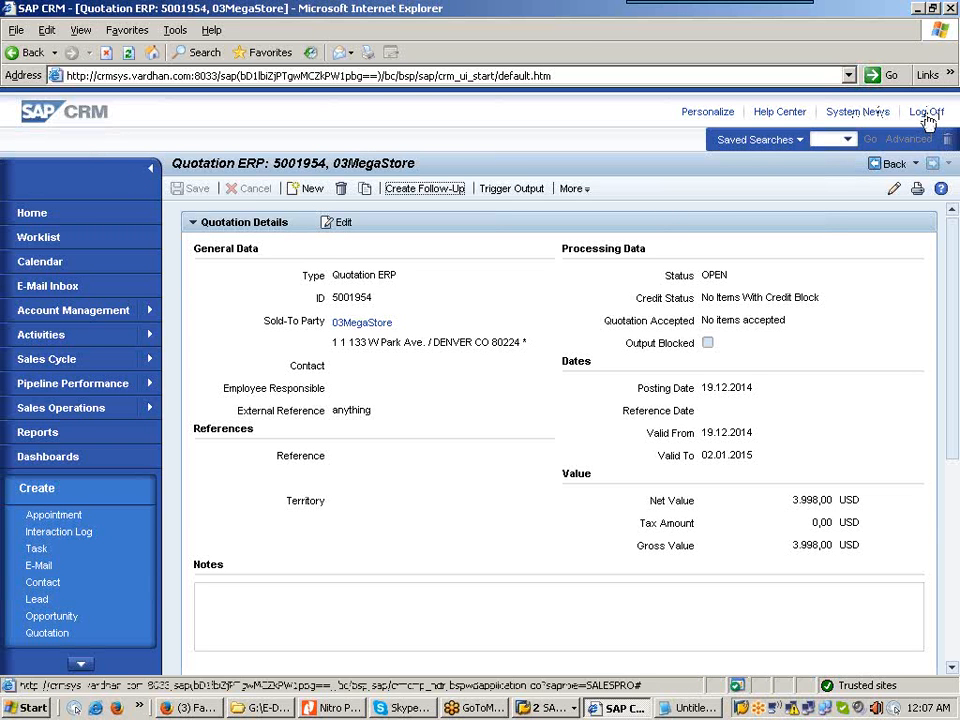
Step: Log off the CRM Web UI, confirming despite unsaved data
left_click(926, 113)
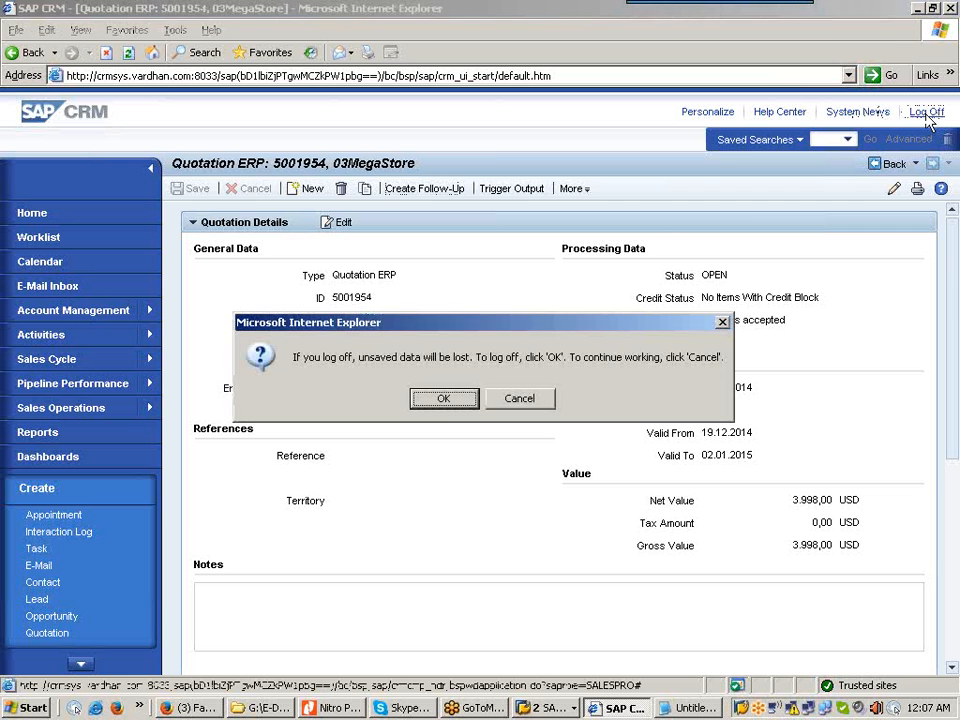
left_click(444, 398)
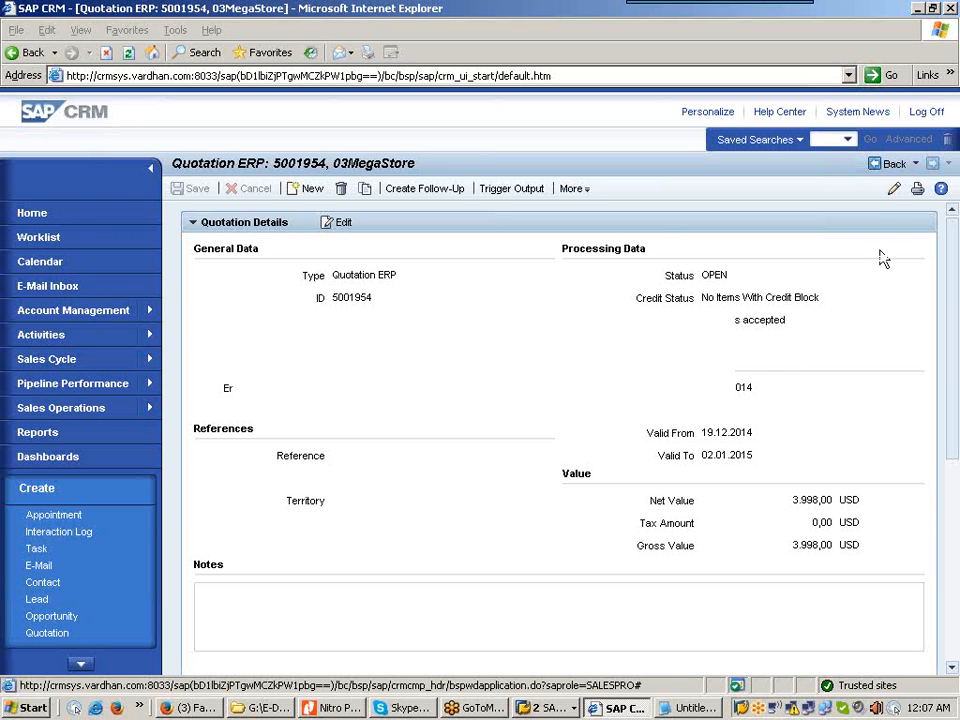
left_click(935, 113)
left_click(926, 112)
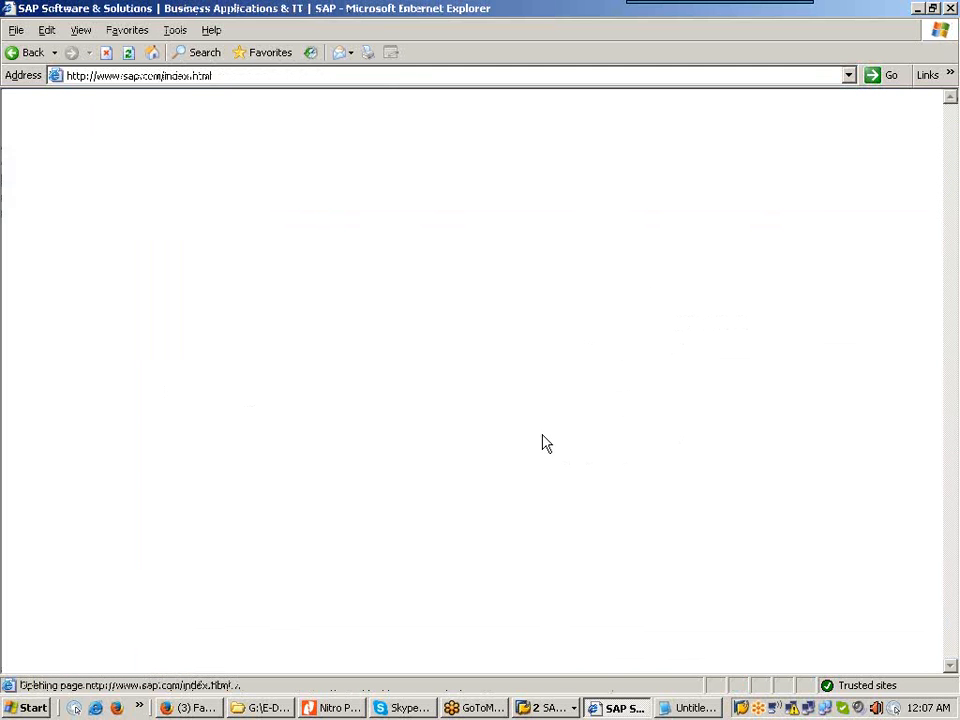
Step: Close Internet Explorer and run crm_ui in a new SAP GUI session
left_click(950, 9)
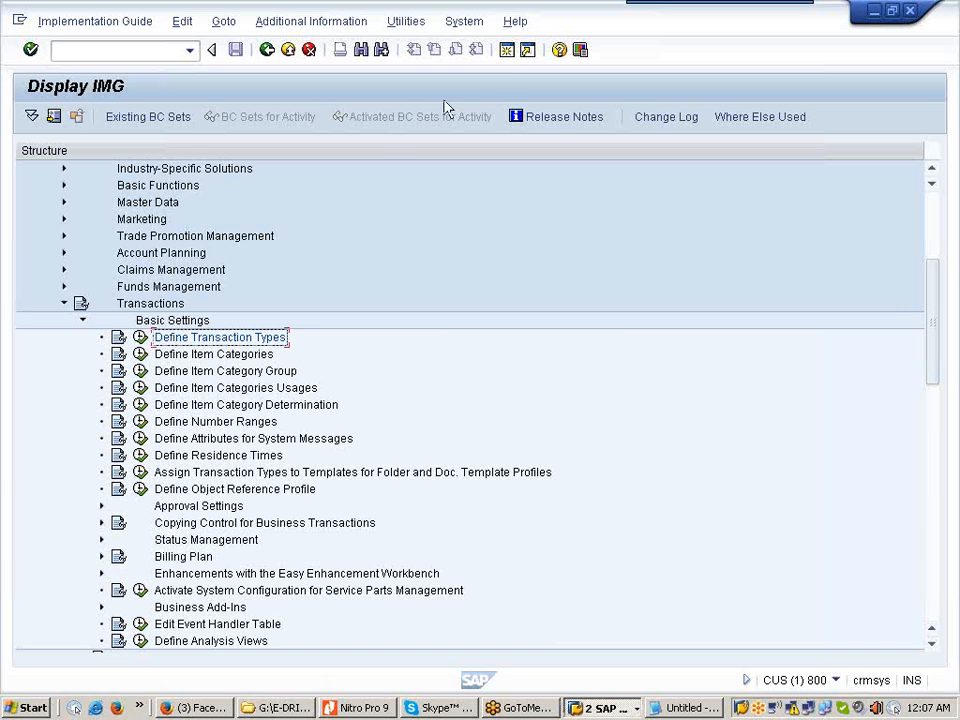
left_click(509, 51)
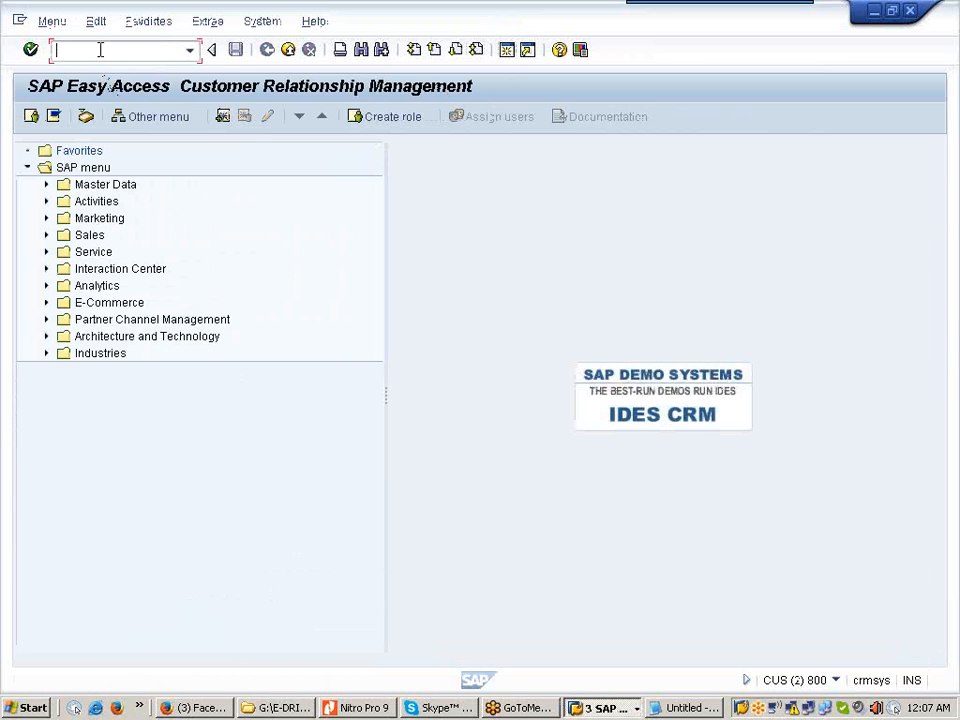
type("crm_ui")
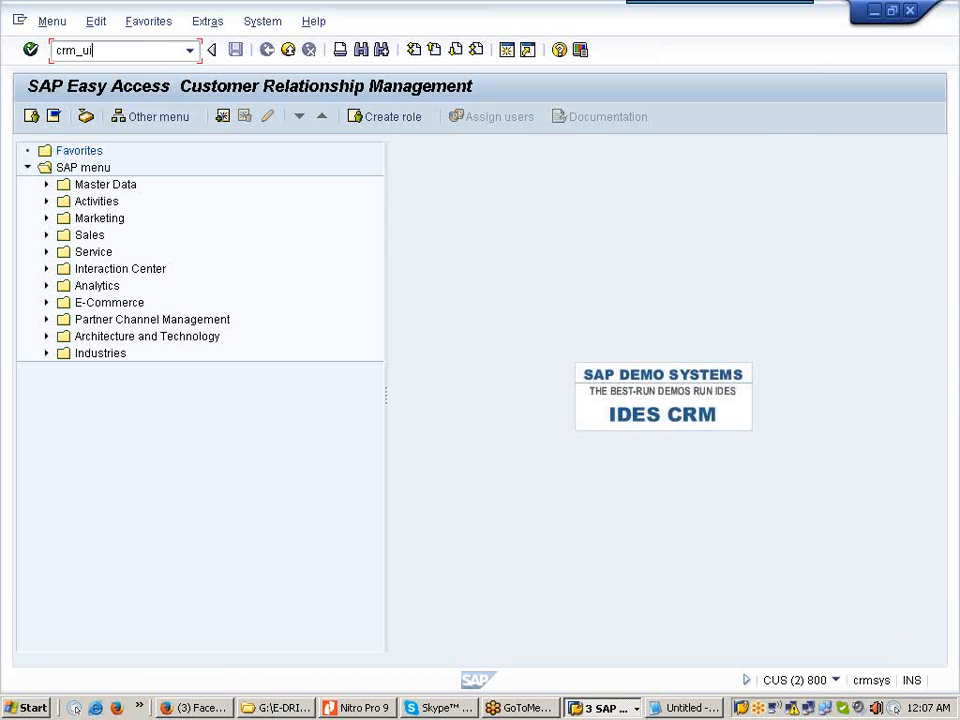
key("Return")
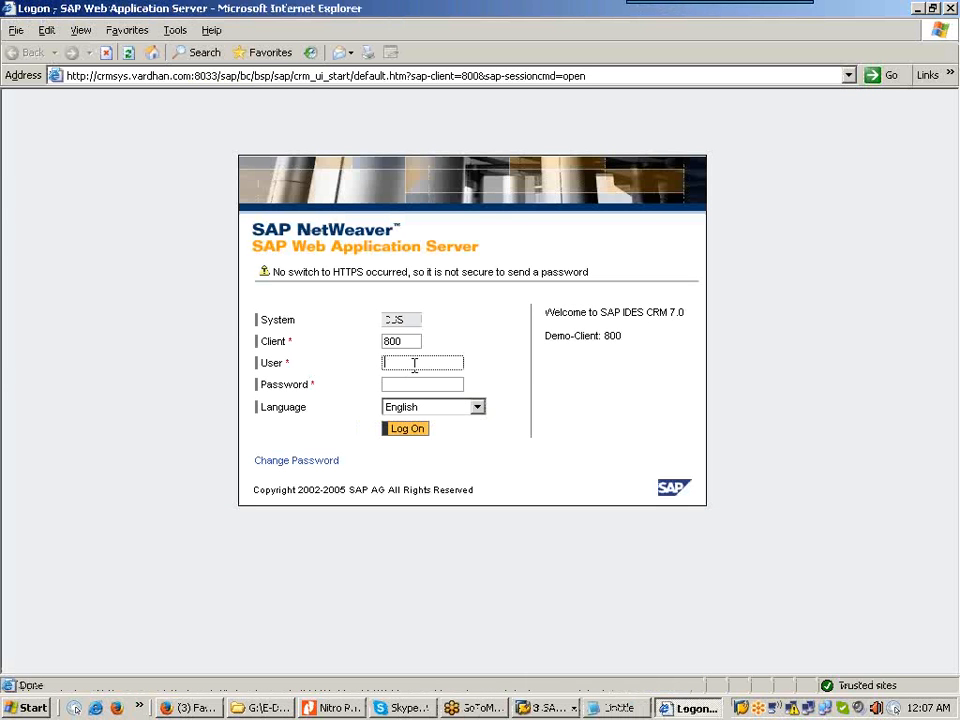
Step: Log on to the CRM Web UI with the new user's ID and password
type("raja")
left_click(424, 380)
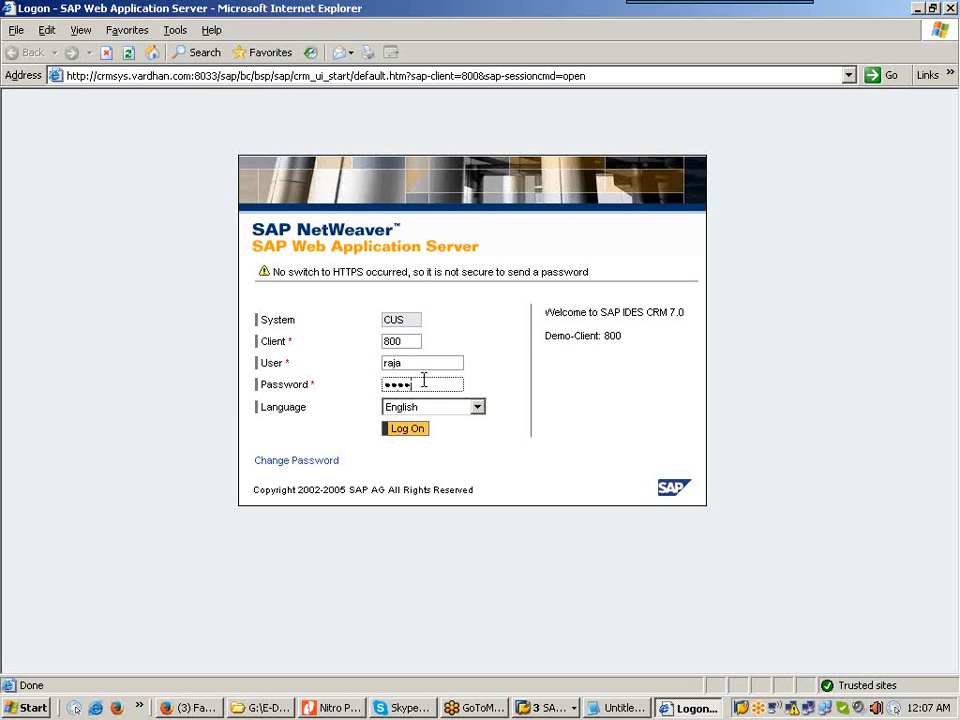
left_click(418, 430)
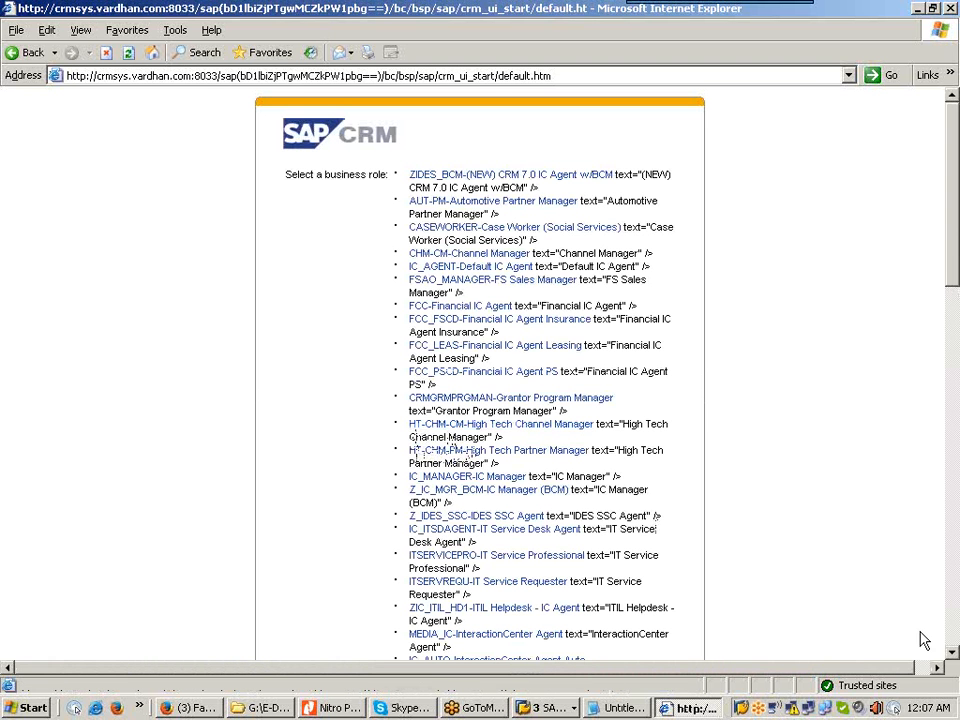
Step: Scroll the business role list to the top and pick SALESPRO-Sales Professional
left_click(952, 652)
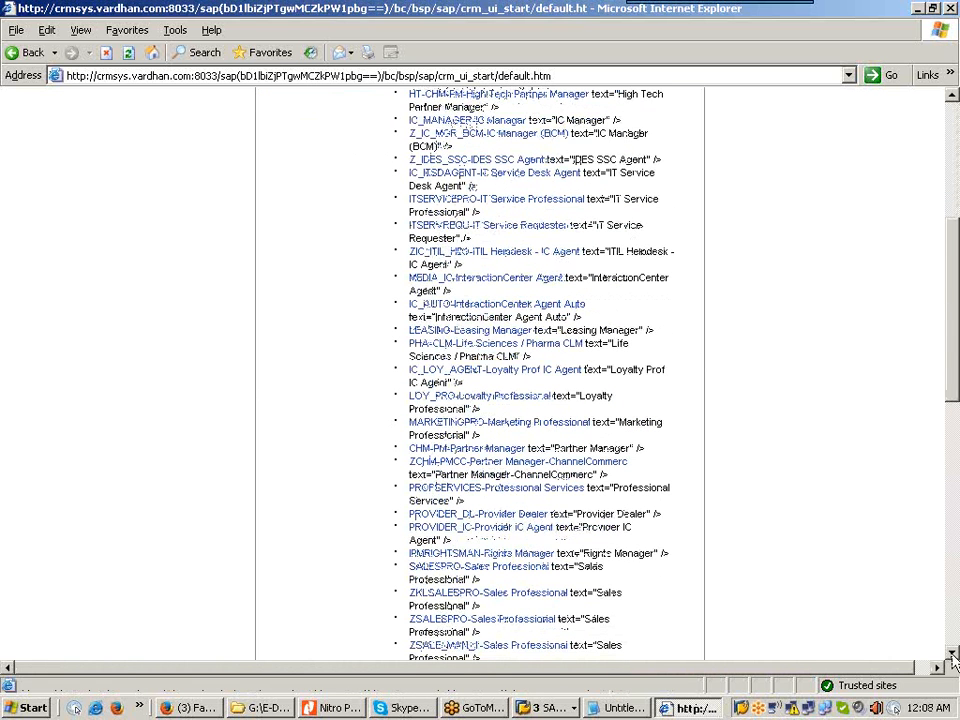
left_click(952, 652)
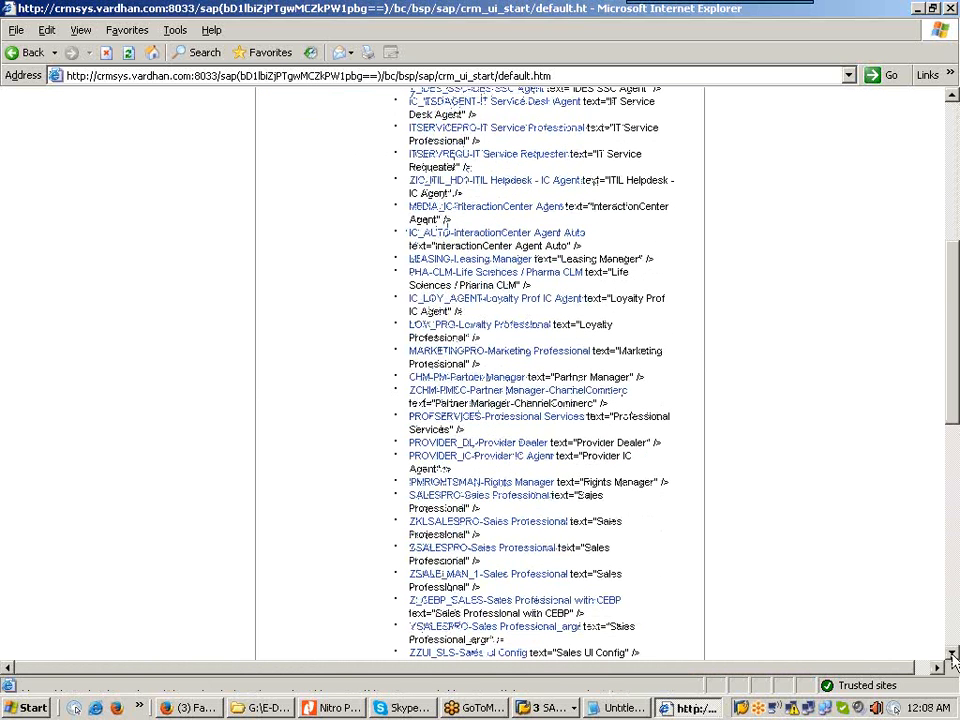
left_click(952, 652)
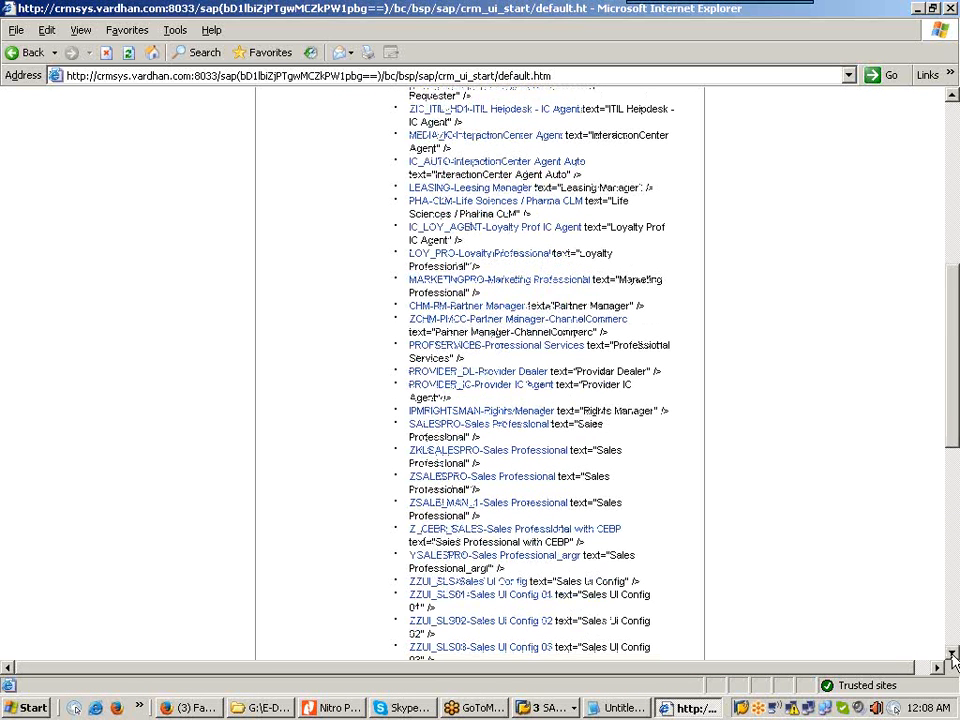
left_click(952, 655)
left_click(952, 655)
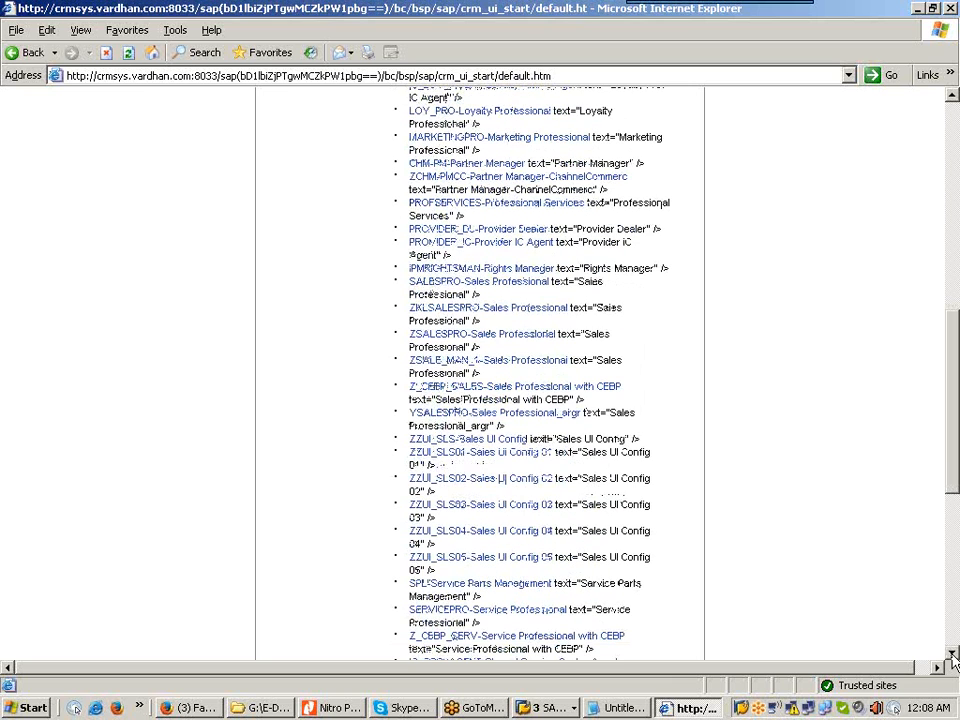
left_click(952, 655)
left_click(952, 655)
left_click(952, 655)
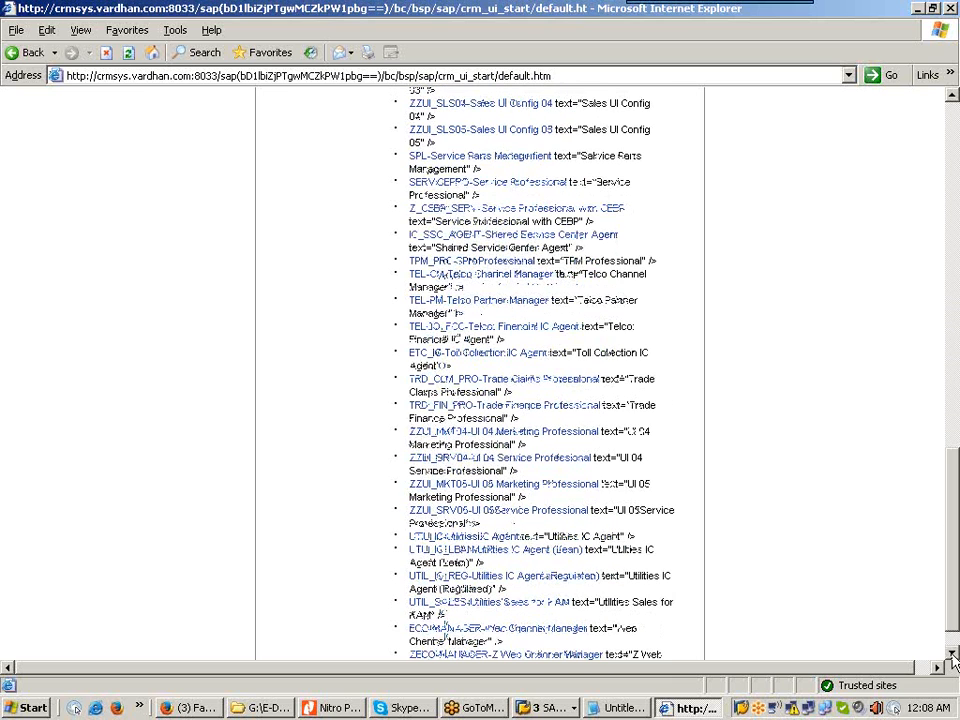
left_click(952, 655)
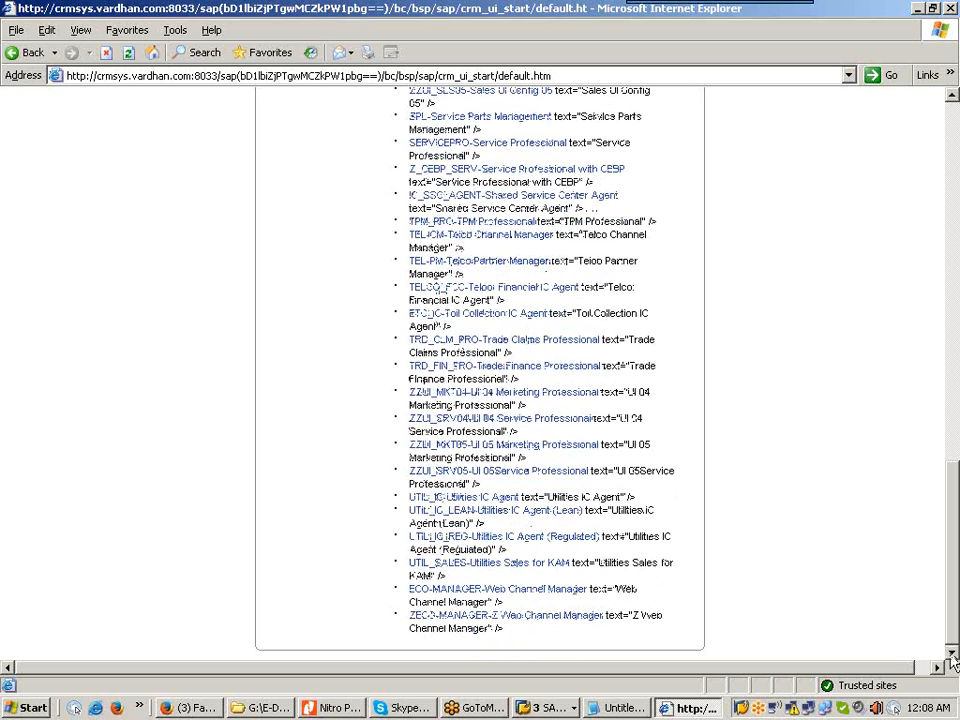
left_click(952, 96)
left_click(952, 96)
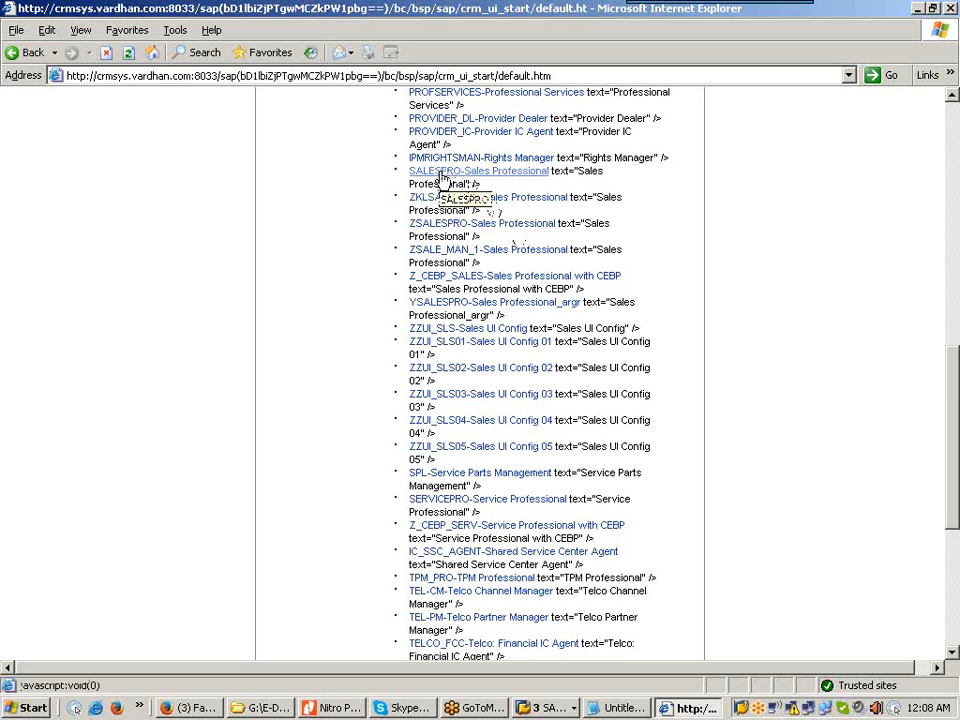
left_click(479, 174)
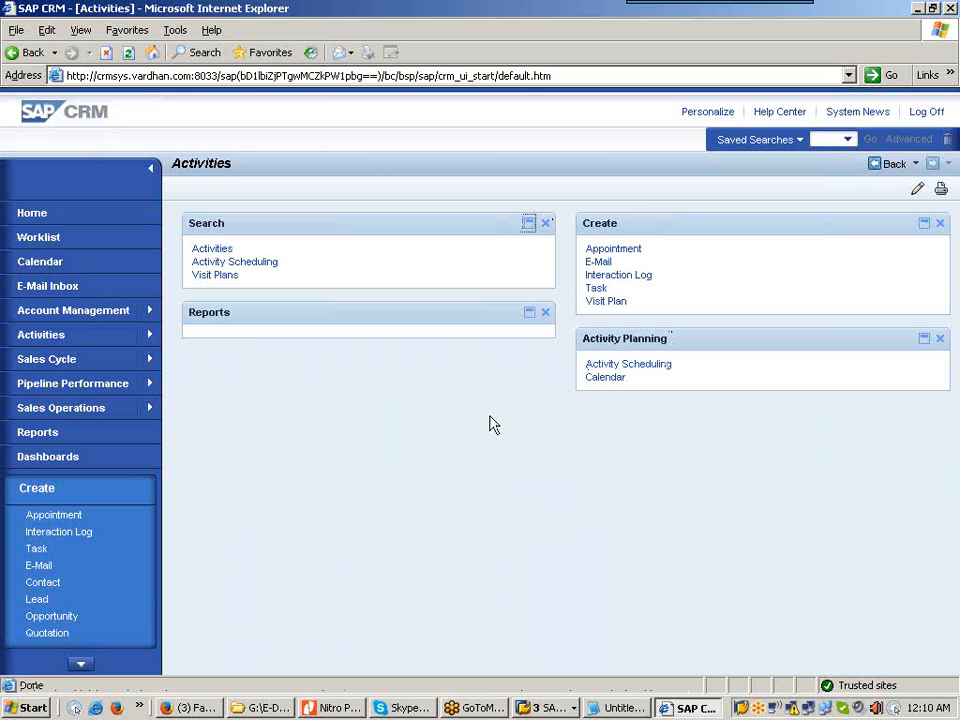
Step: Create an appointment and pick the Trade Fair Visit transaction type
left_click(633, 253)
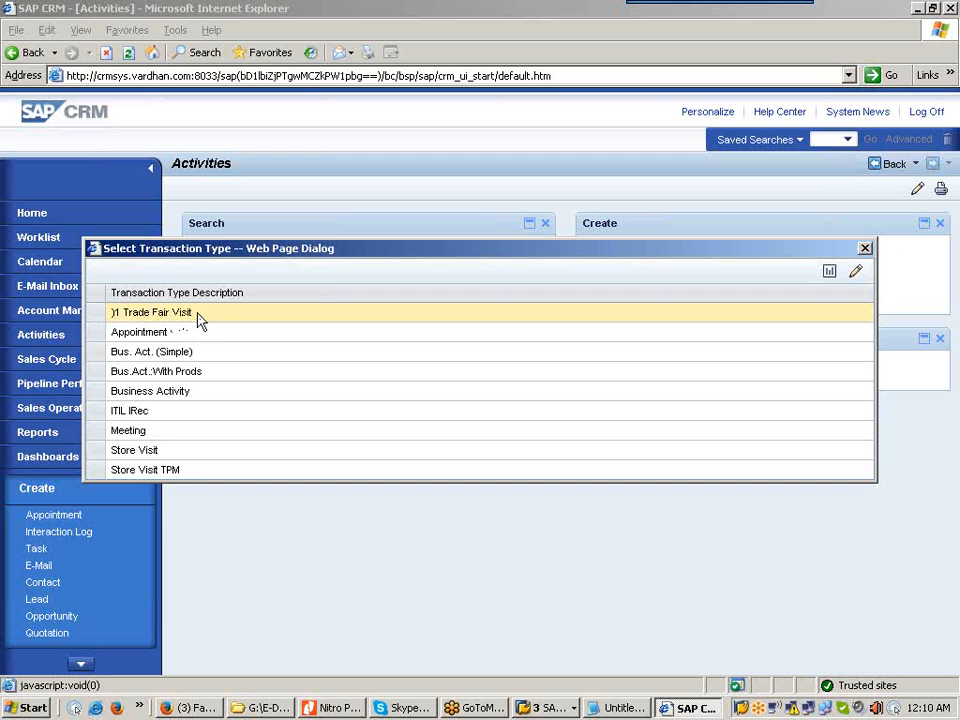
left_click(96, 316)
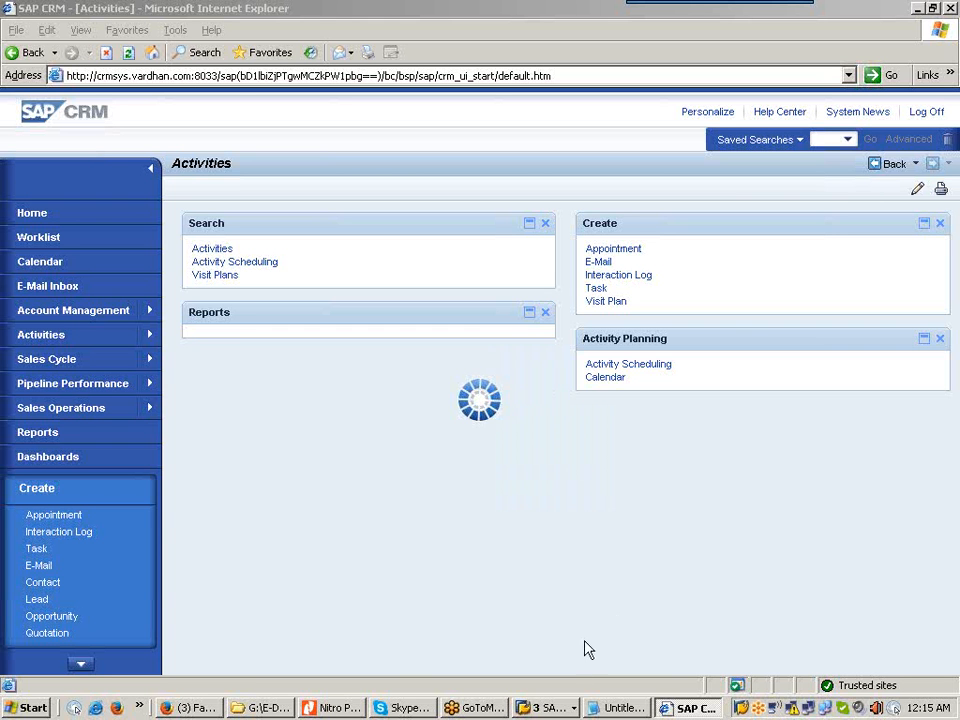
Step: Show the list of open SAP windows from the taskbar
left_click(553, 708)
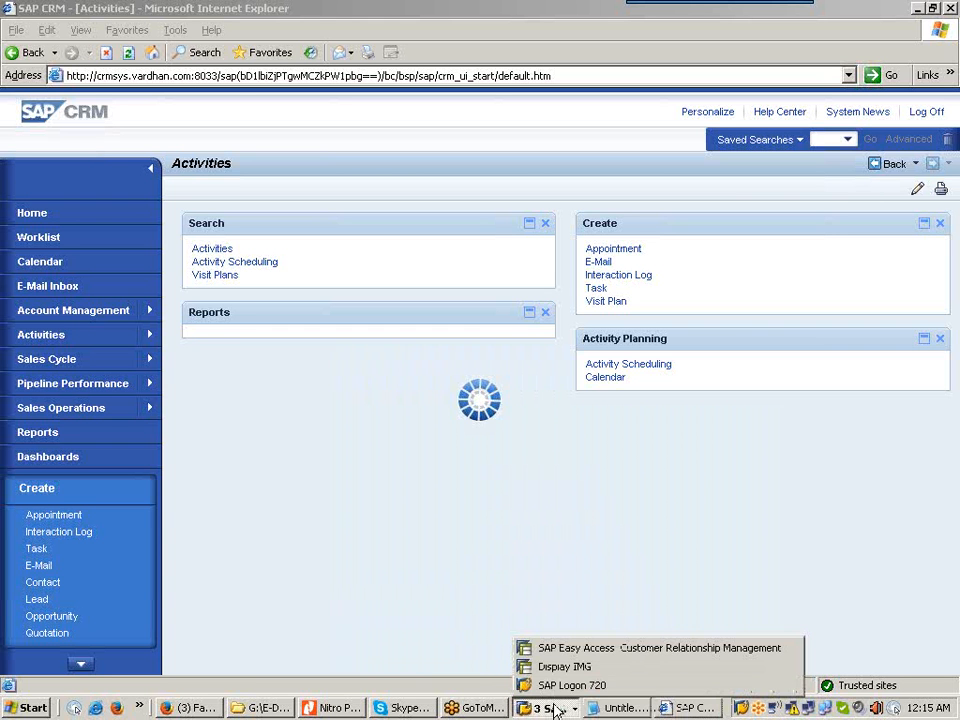
Step: Run the business partner transaction from SAP Easy Access and minimize the CRM browser
left_click(600, 660)
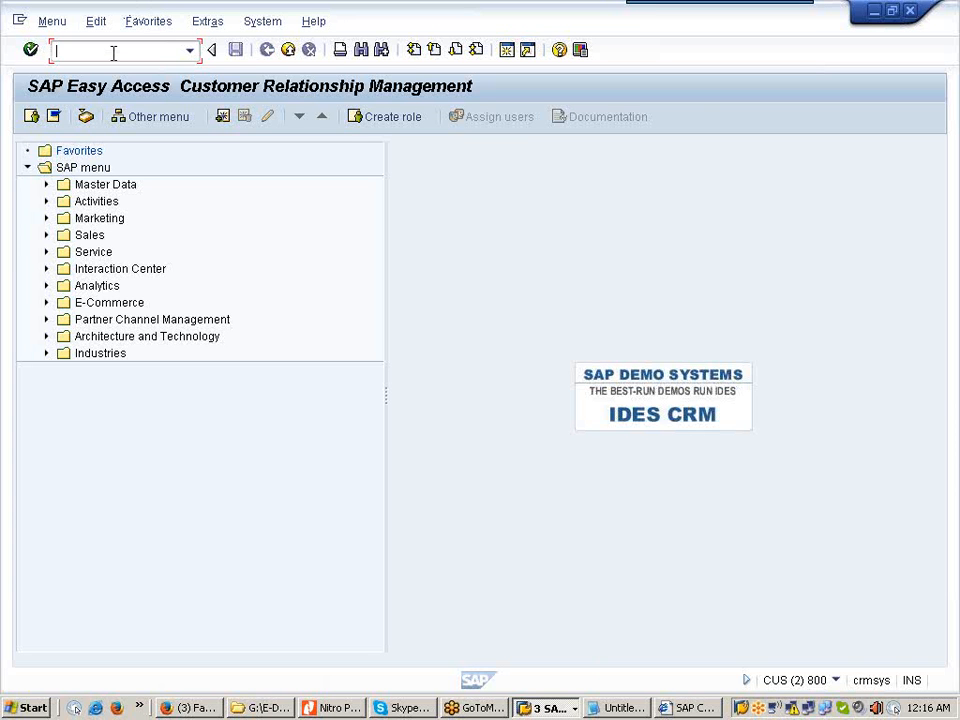
type("PP")
key("Return")
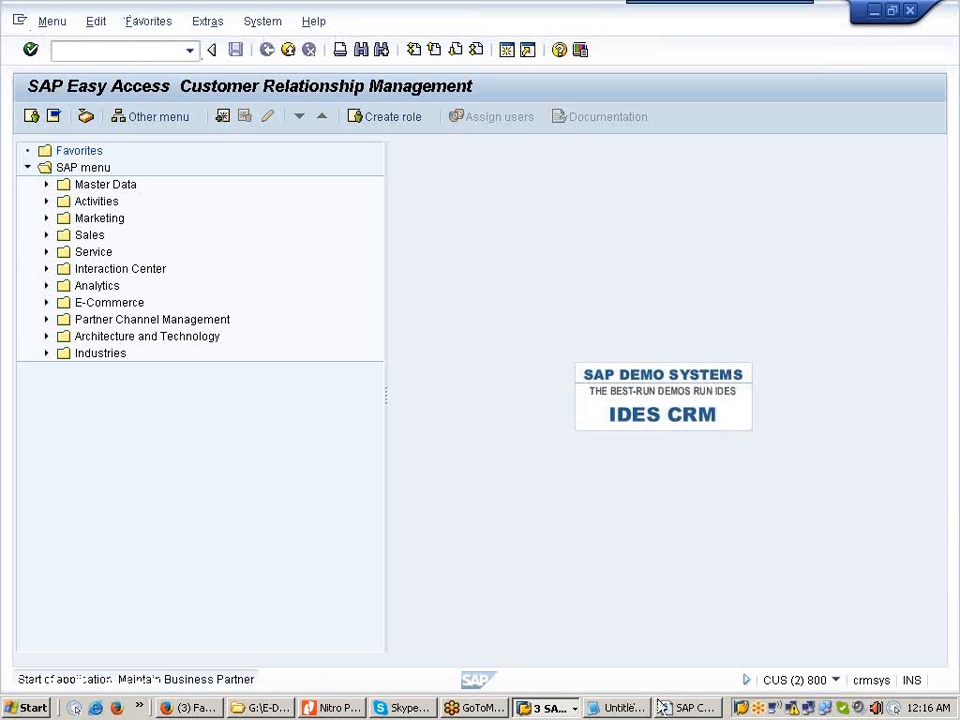
left_click(690, 709)
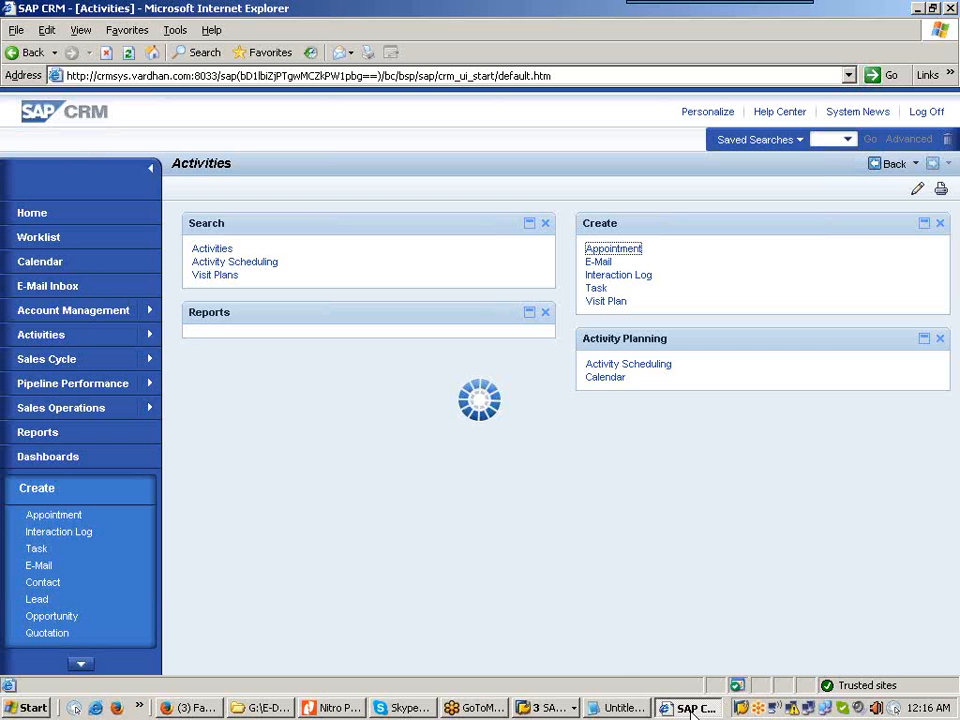
left_click(918, 8)
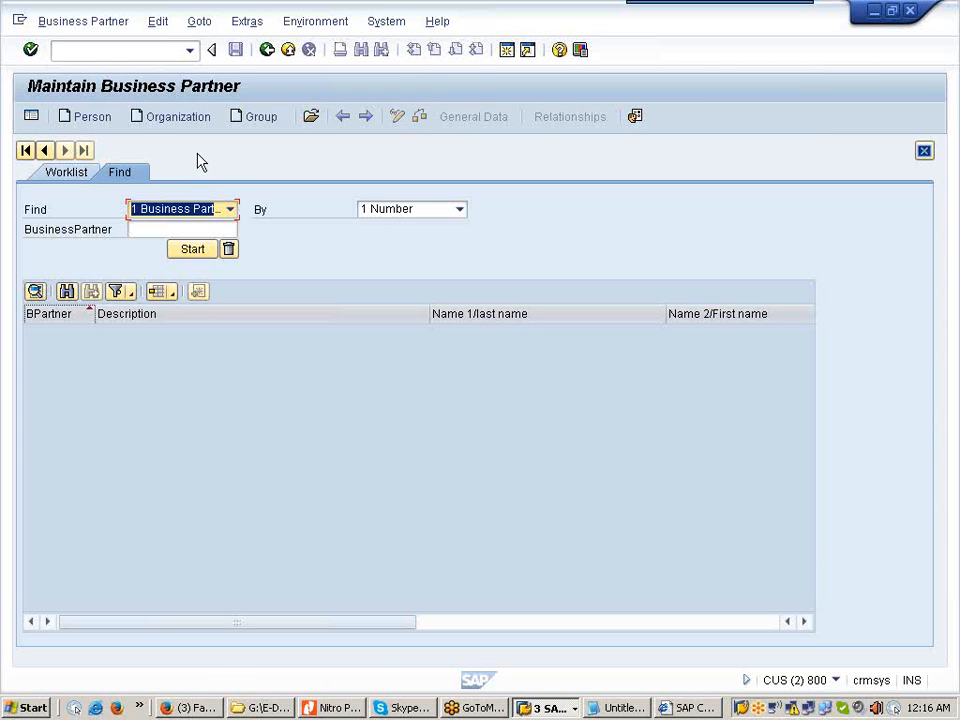
left_click(95, 117)
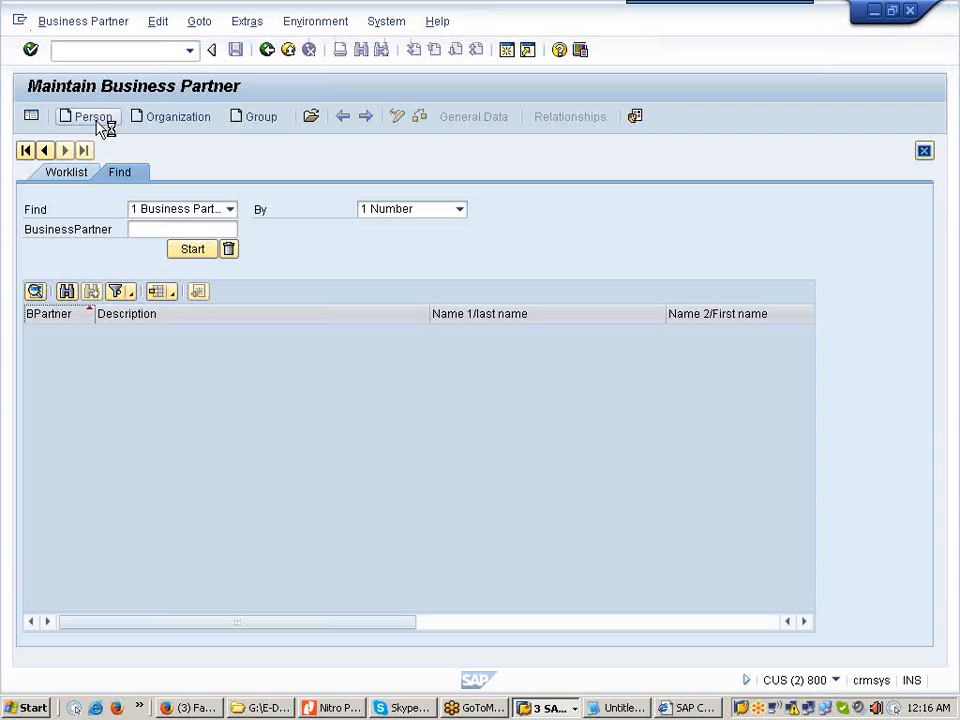
Step: Start creating a new person business partner in role BUP003 Employee
left_click(99, 124)
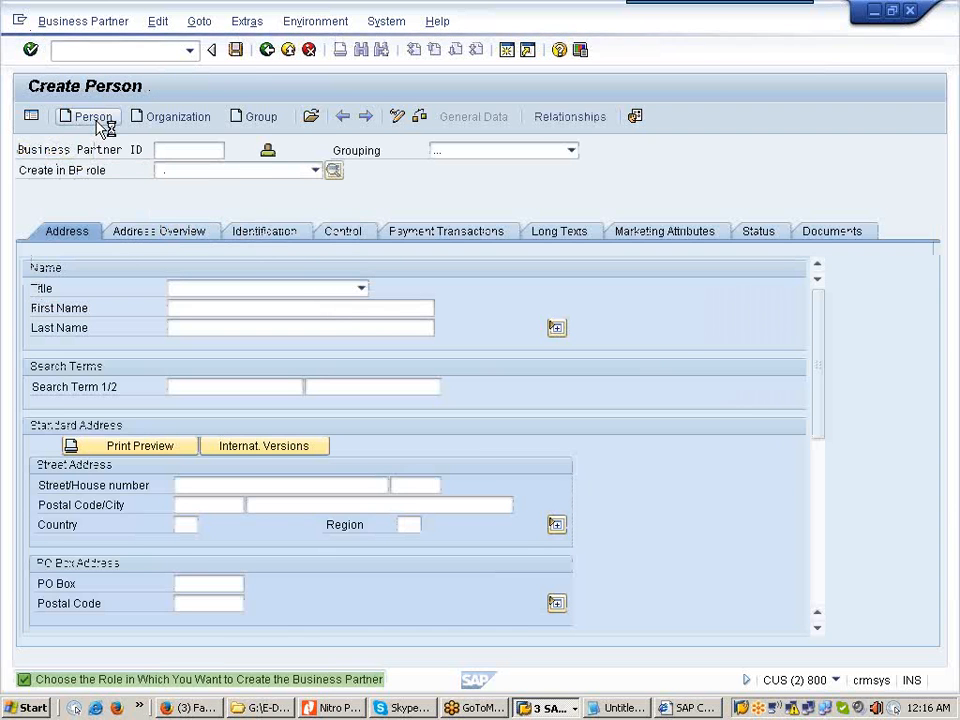
left_click(316, 171)
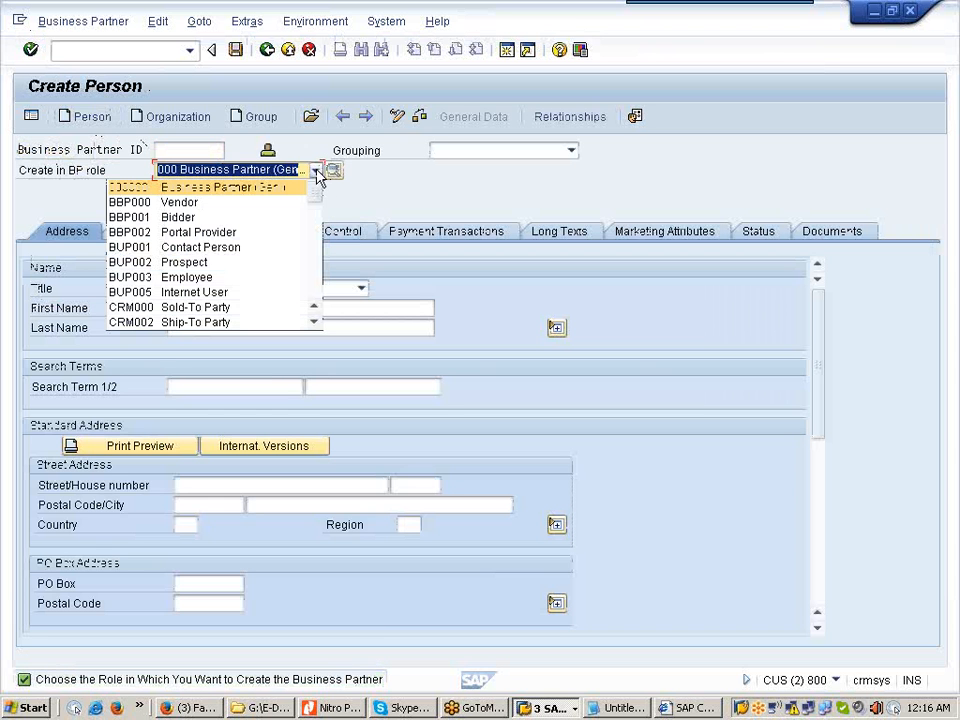
left_click(266, 281)
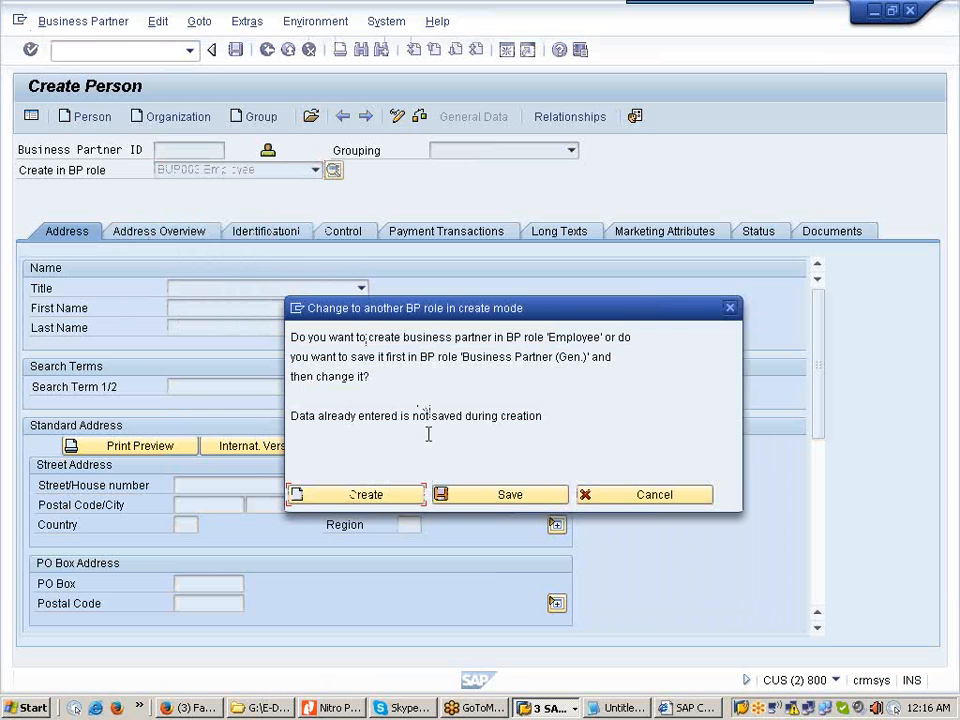
left_click(403, 503)
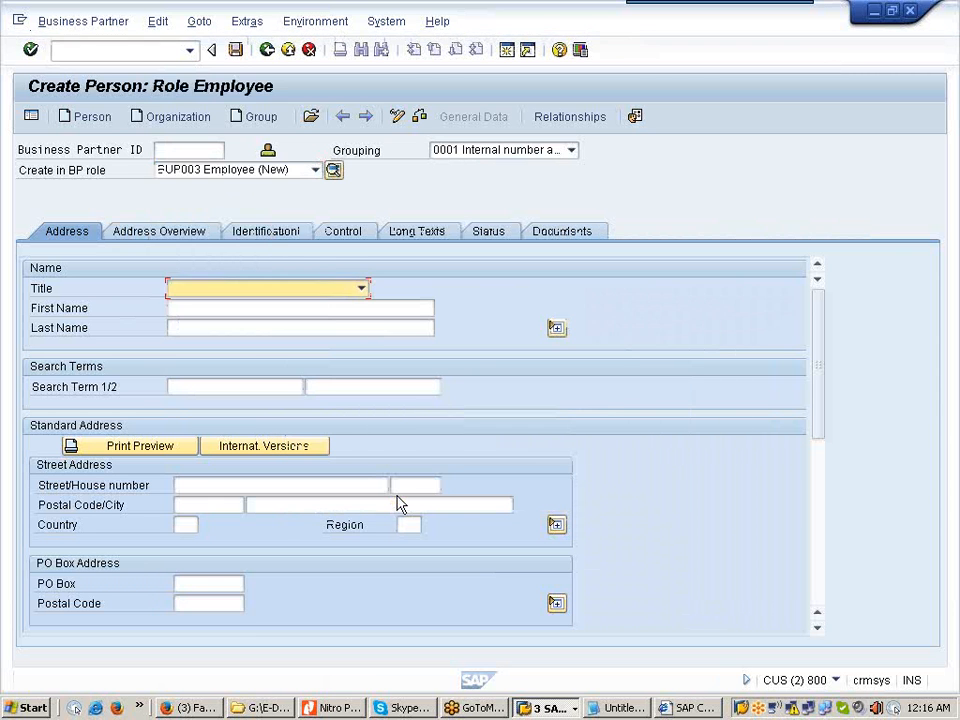
Step: Set the title to Mr. and enter the person's first name and search term
left_click(362, 289)
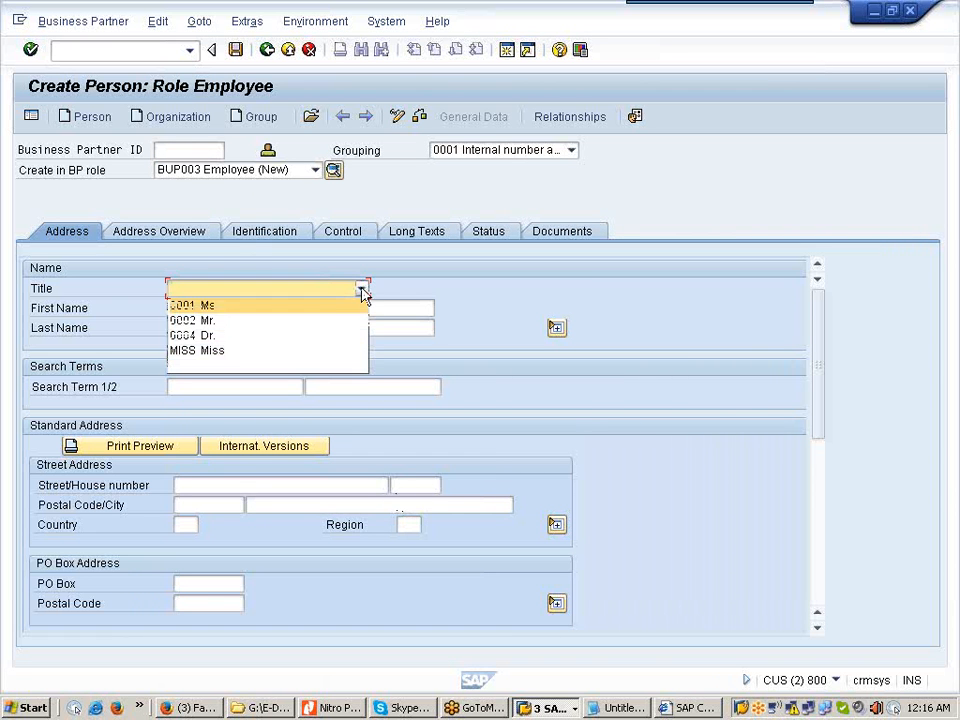
left_click(312, 324)
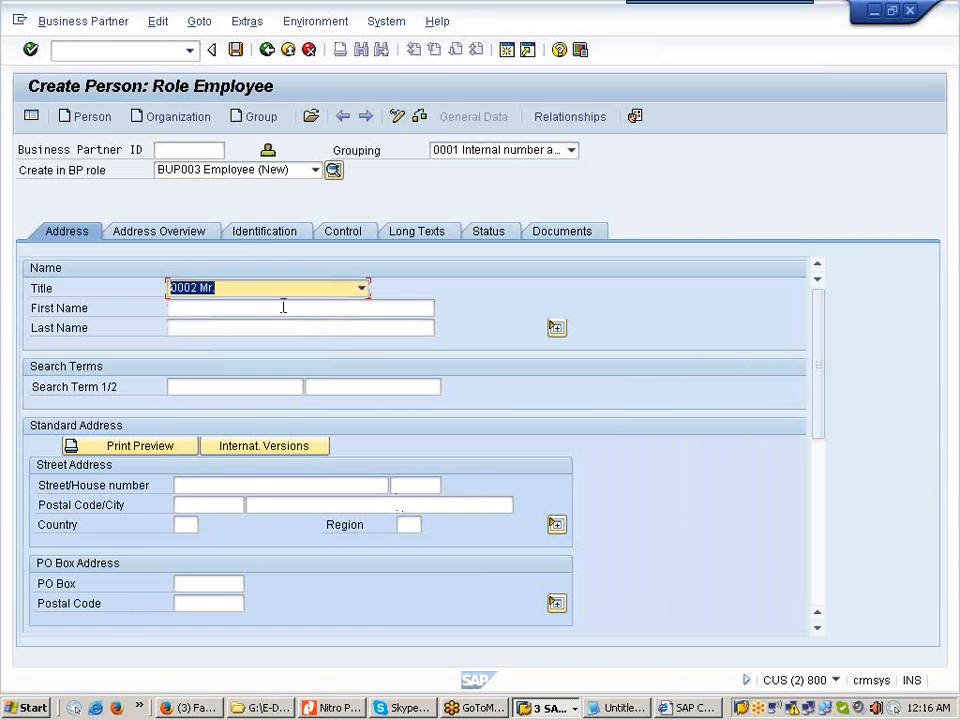
left_click(283, 307)
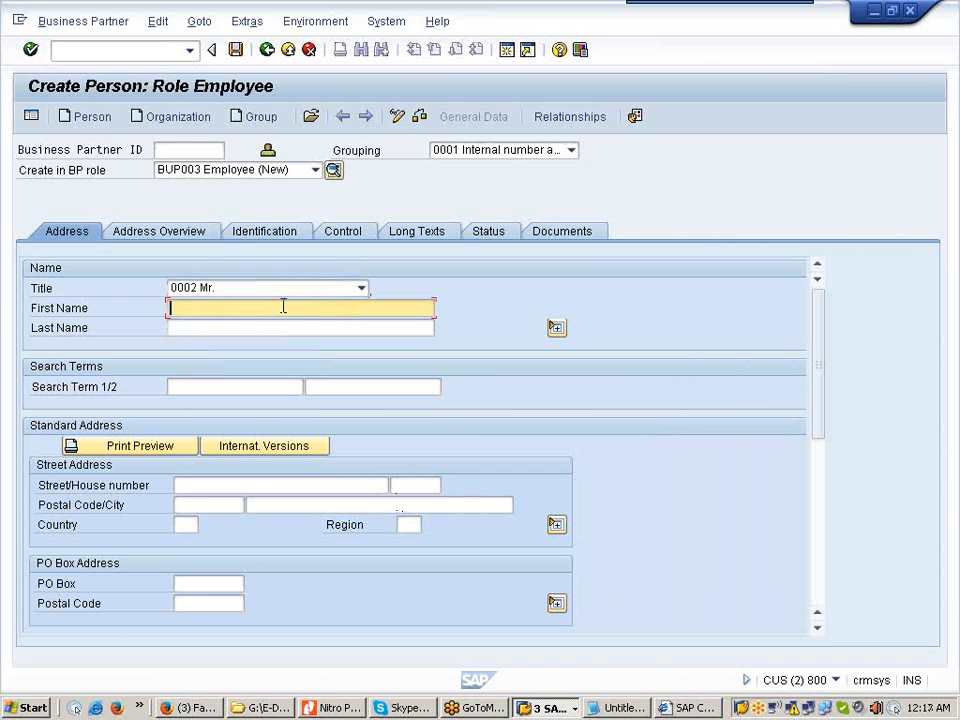
type("Raia")
left_click(206, 387)
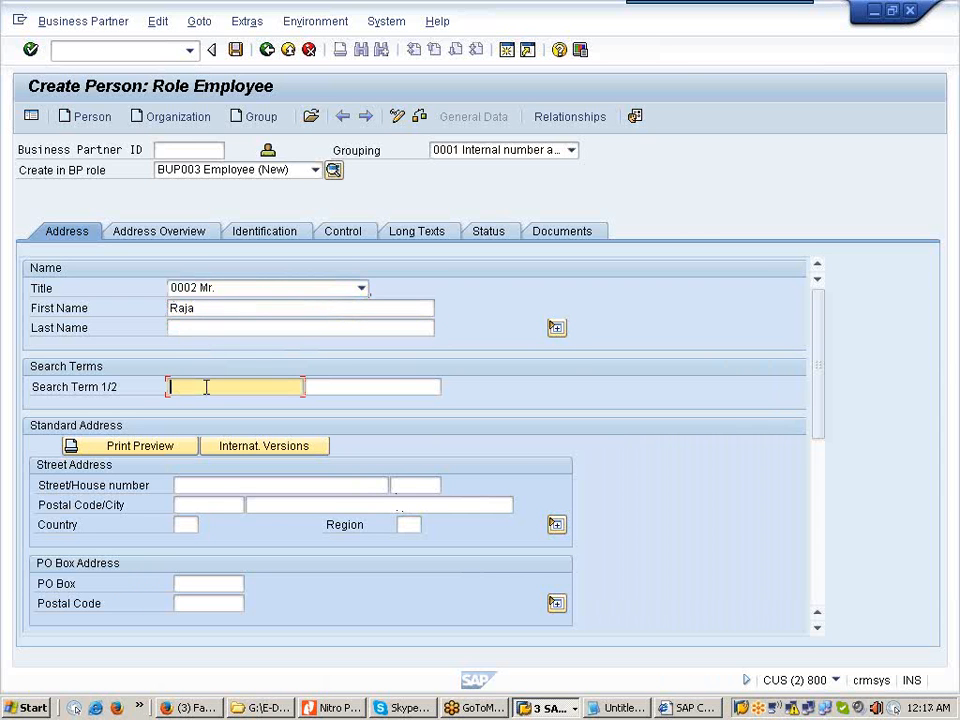
type("Arun")
Step: Set the country to US after 'USA' is rejected, then show the Identification details
left_click(182, 524)
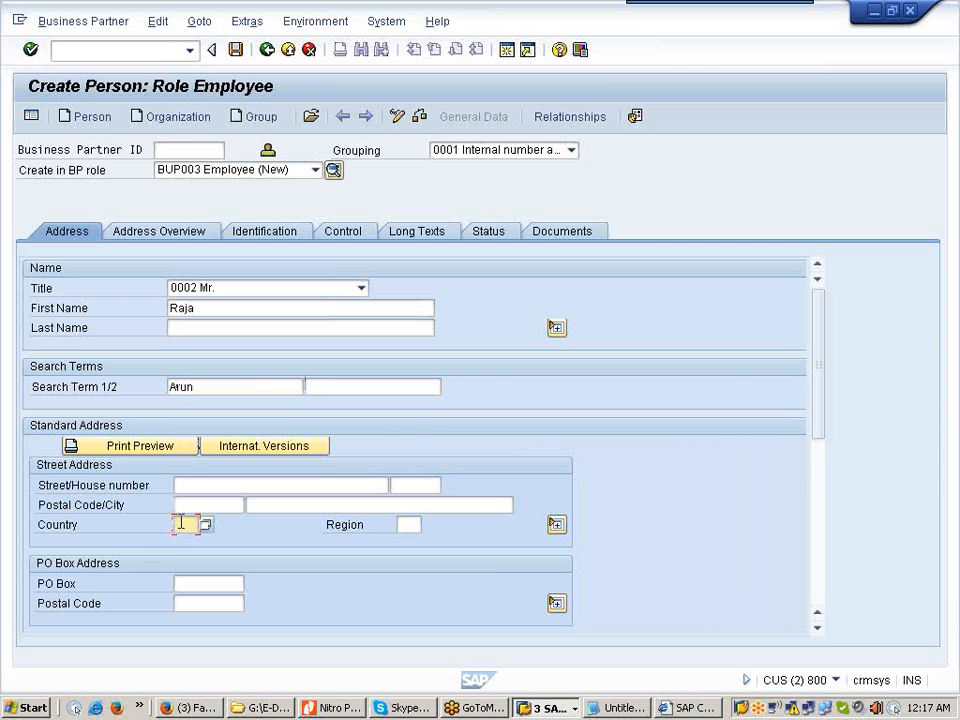
type("USA")
key("Return")
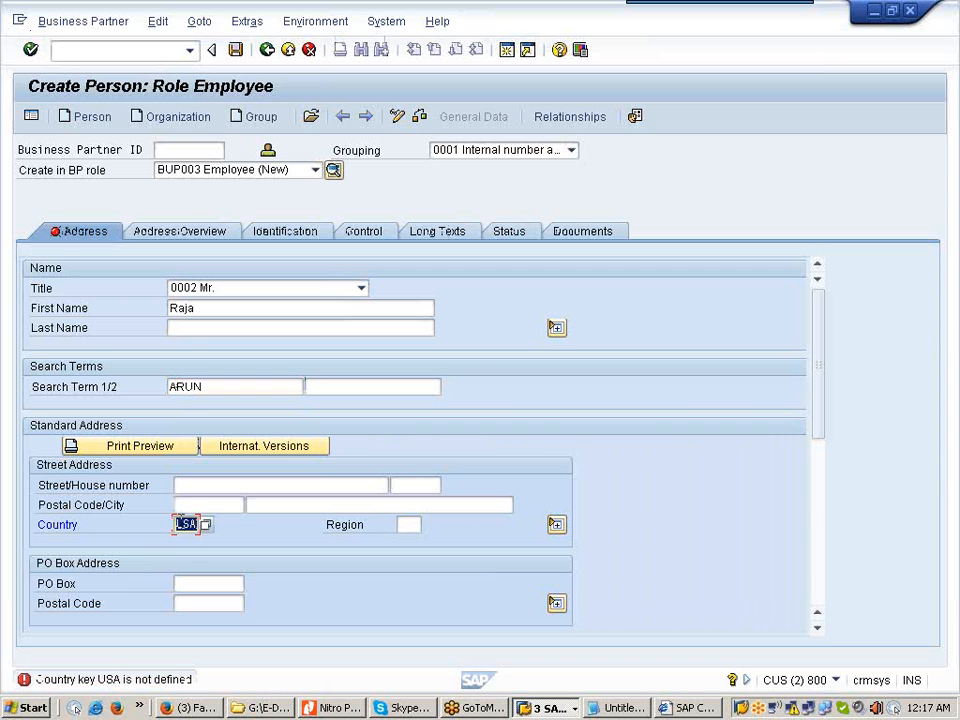
key("BackSpace")
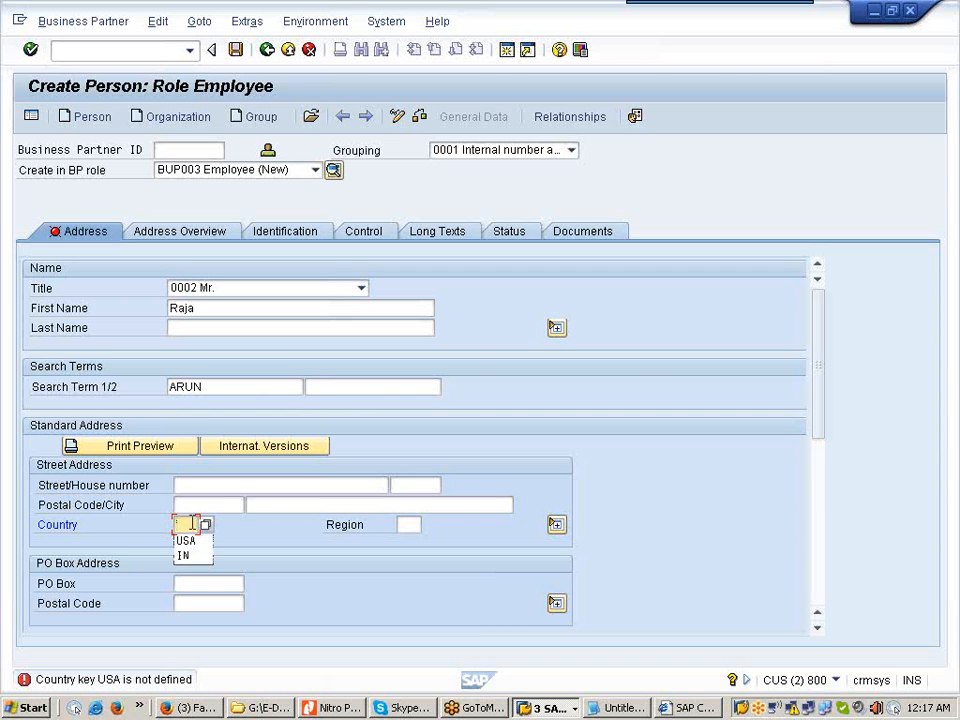
type("US")
key("Return")
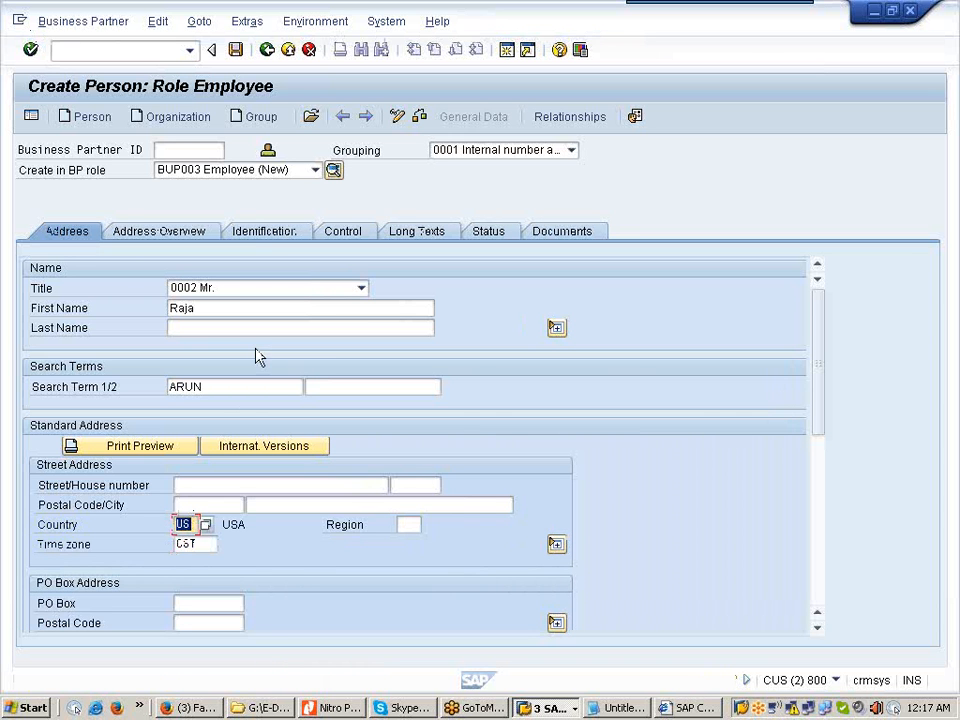
left_click(264, 240)
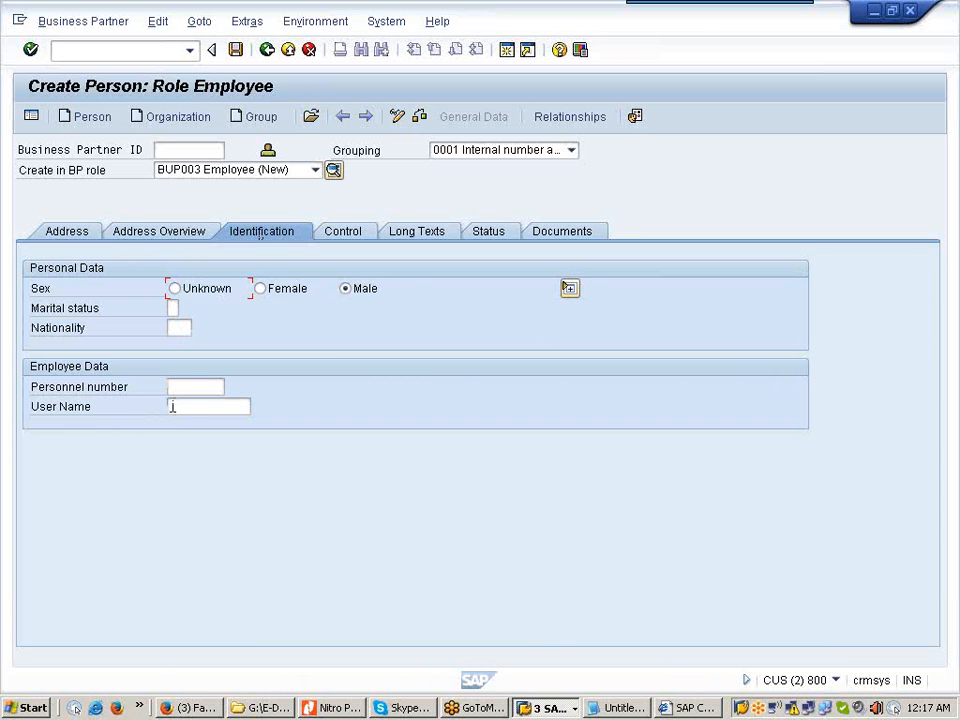
Step: Assign the employee's system user name from the user search help and save the partner
left_click(180, 405)
left_click(259, 409)
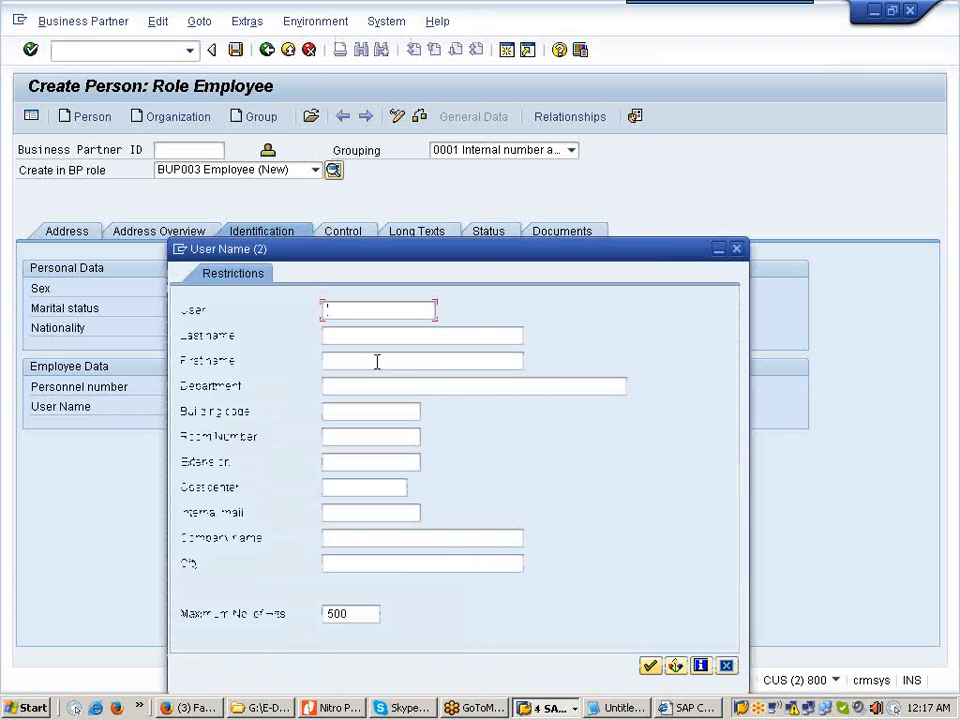
type("rah")
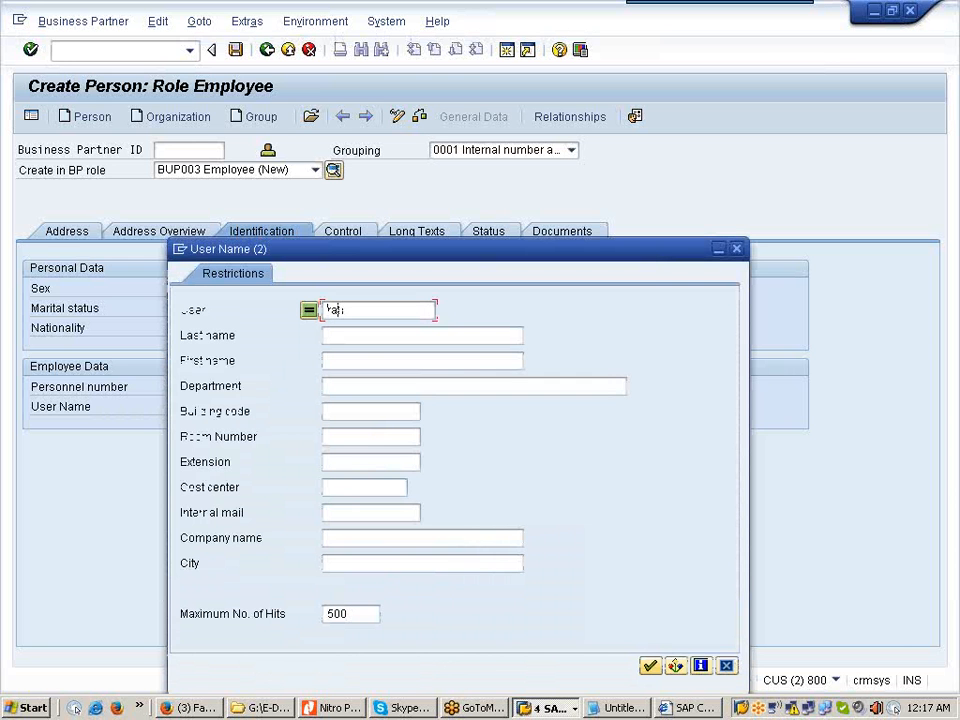
type("a")
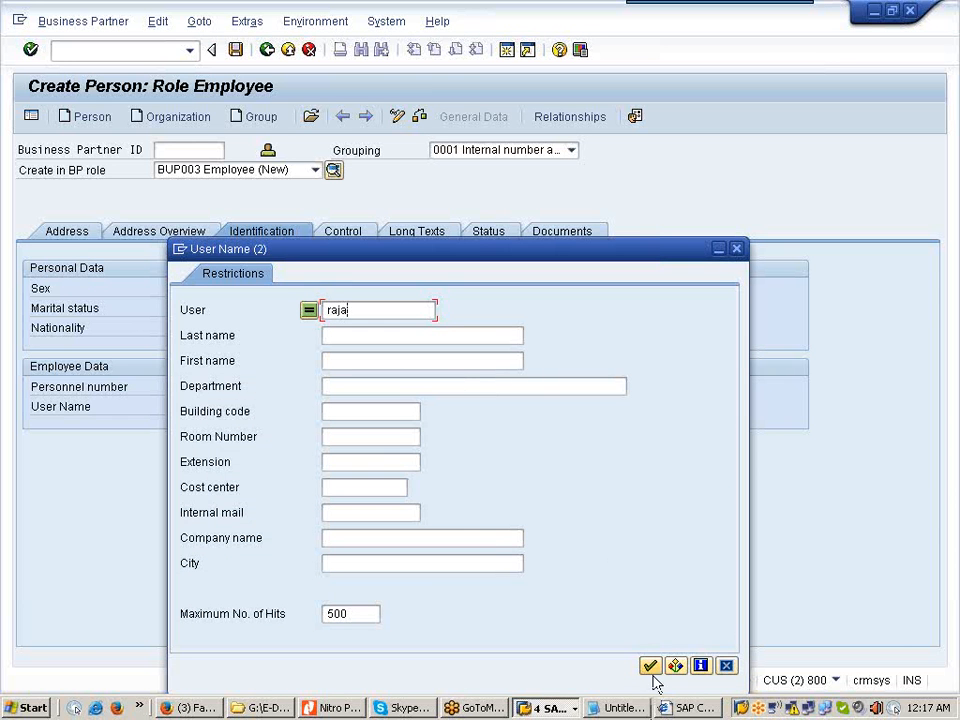
left_click(649, 665)
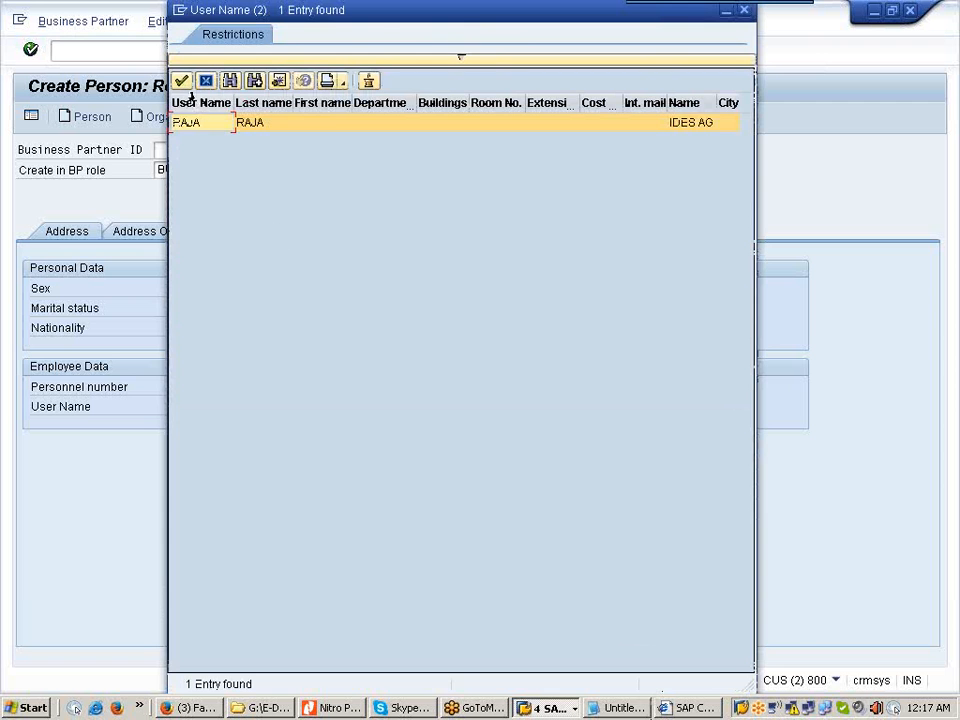
left_click(181, 80)
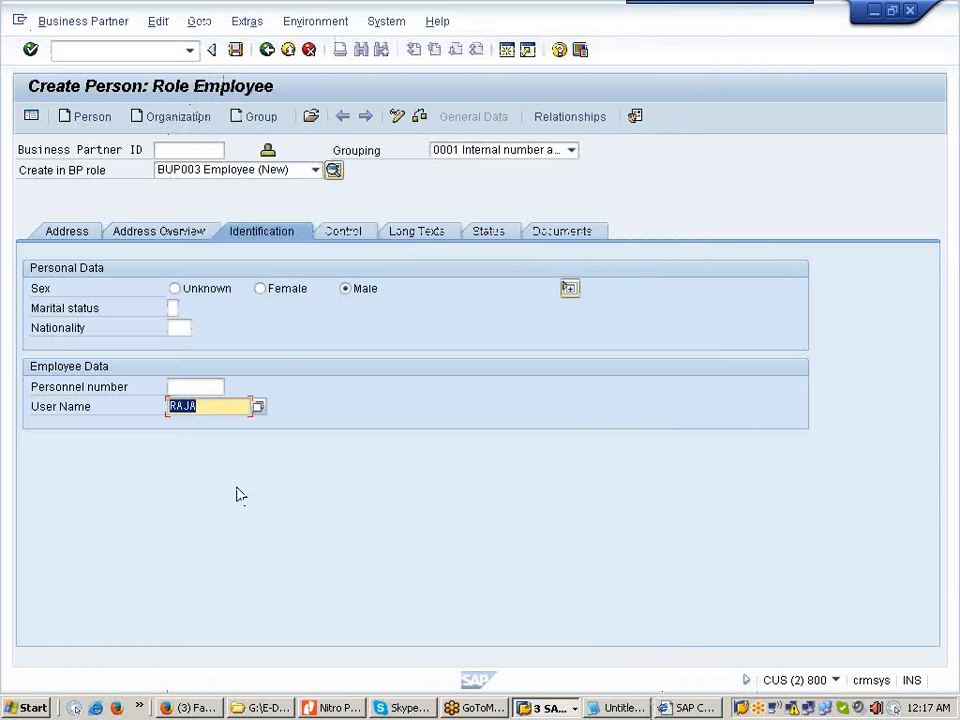
left_click(236, 50)
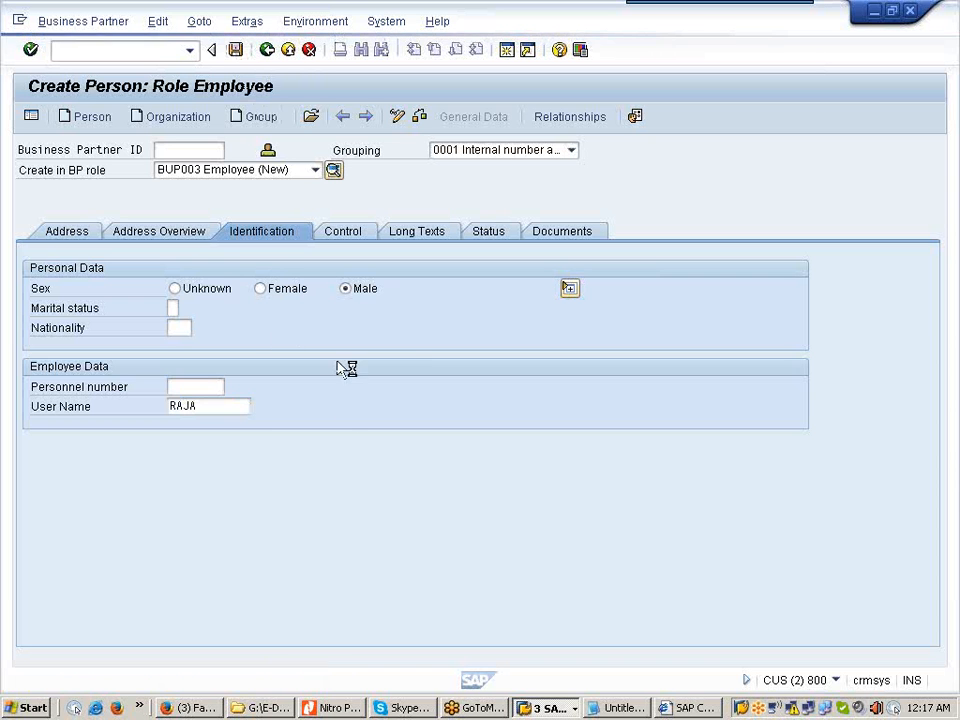
Step: Switch back and forth between the CRM Web UI and the SAP GUI employee form
left_click(690, 708)
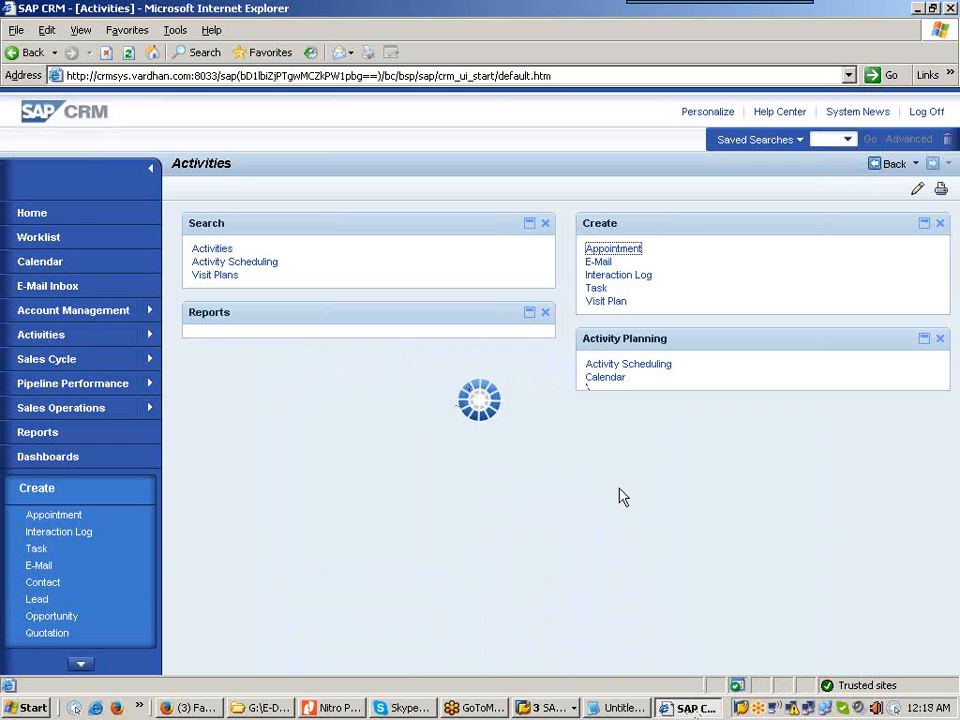
left_click(548, 708)
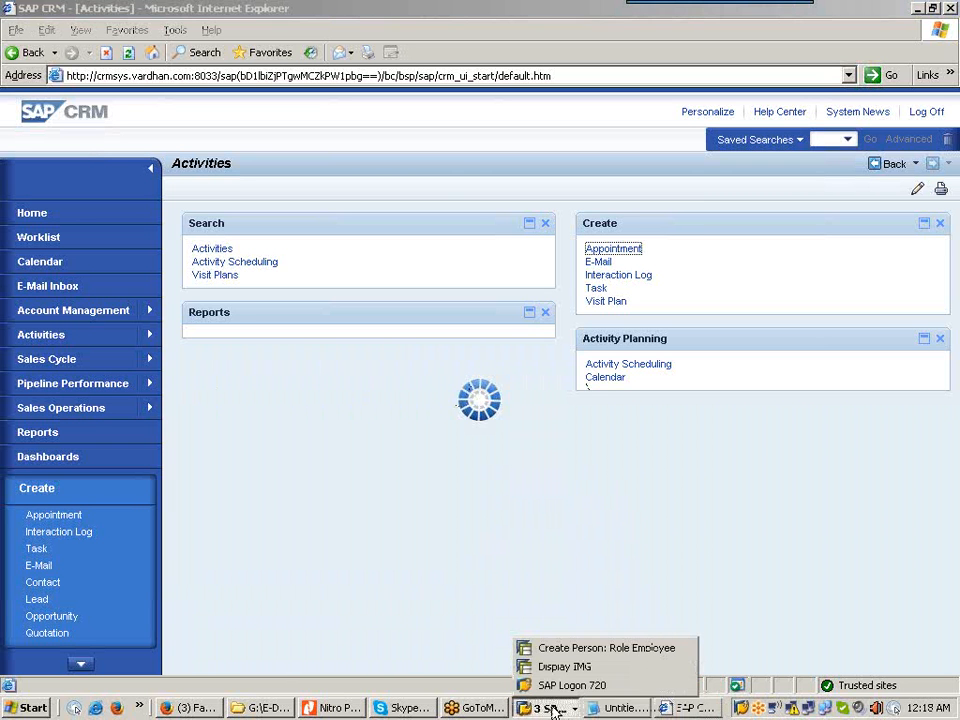
left_click(580, 647)
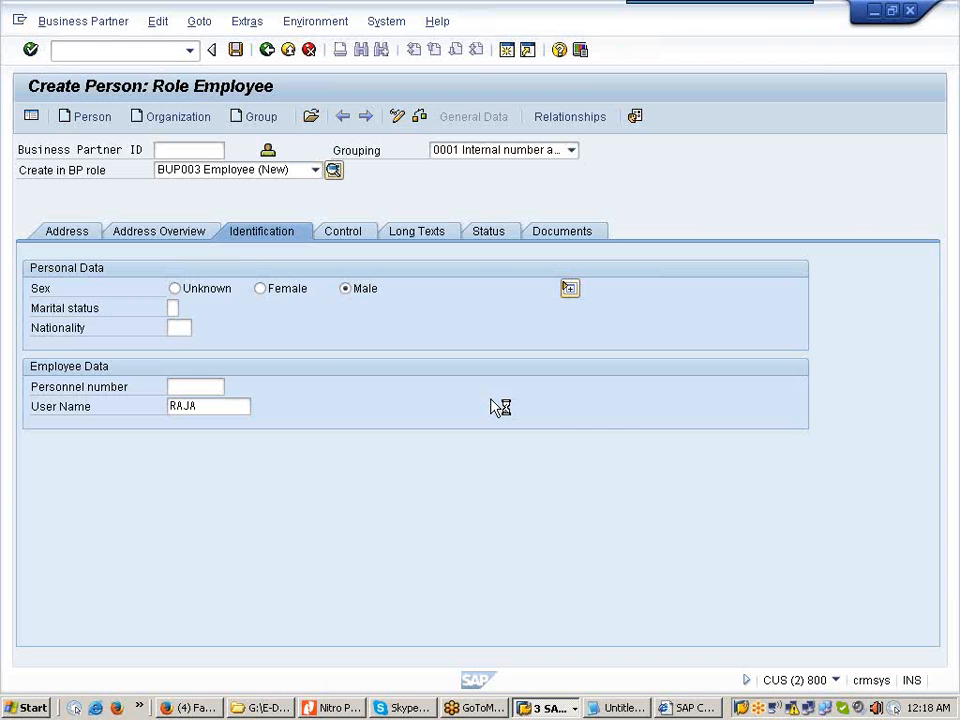
left_click(686, 708)
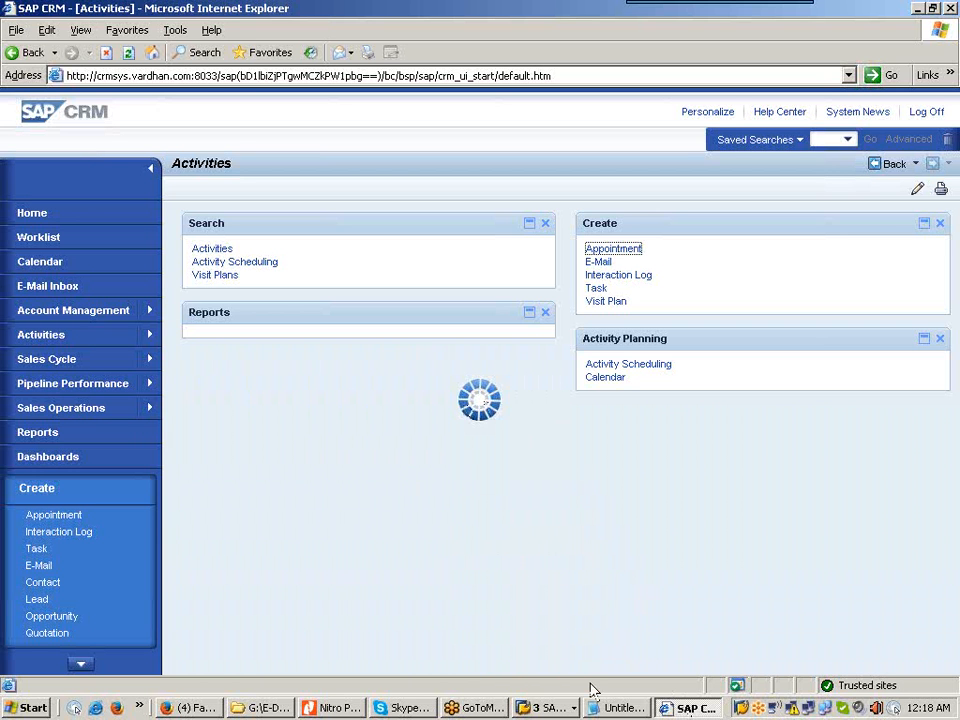
left_click(548, 707)
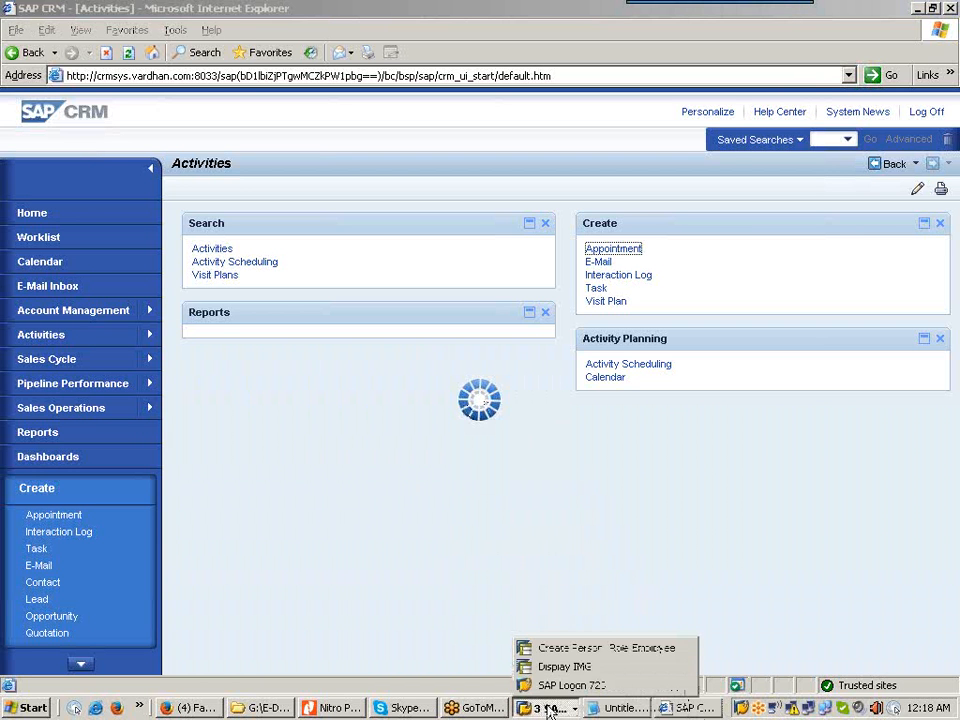
left_click(596, 649)
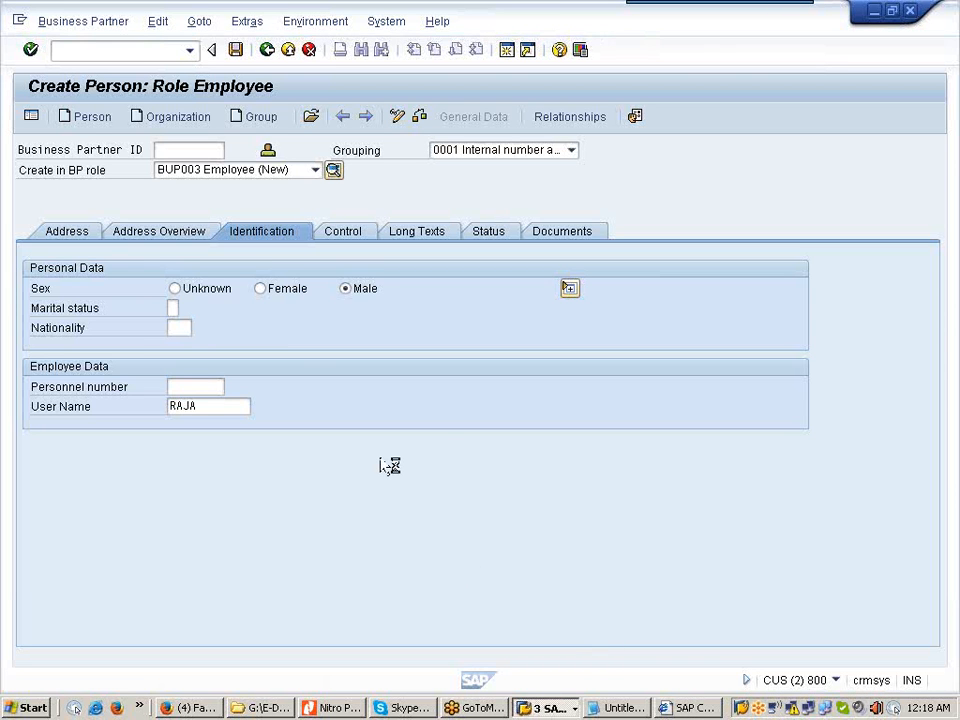
left_click(690, 708)
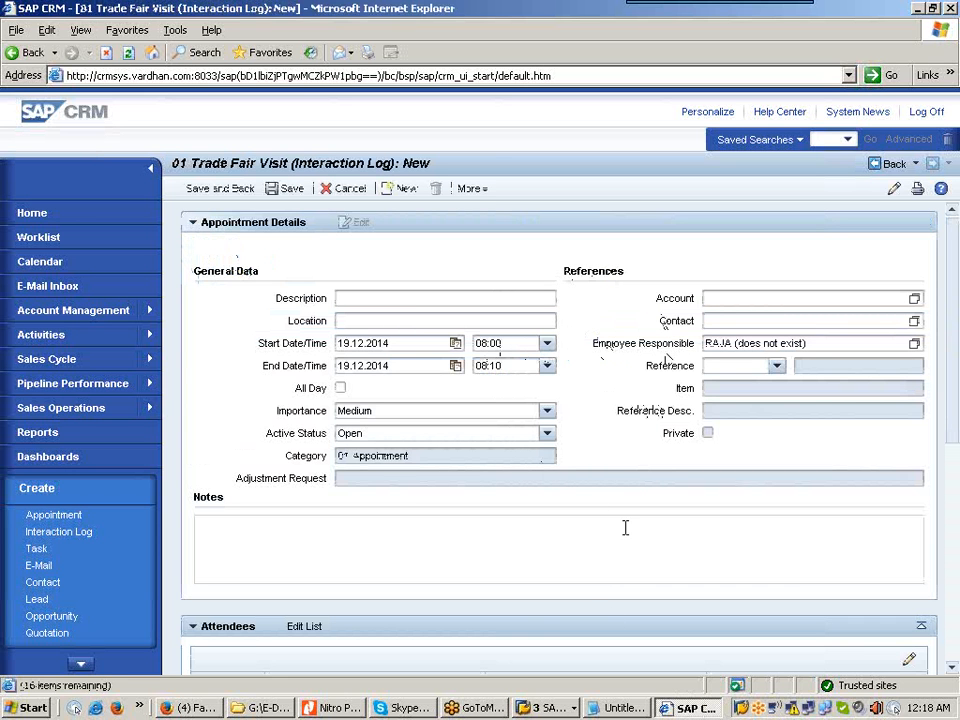
left_click(548, 707)
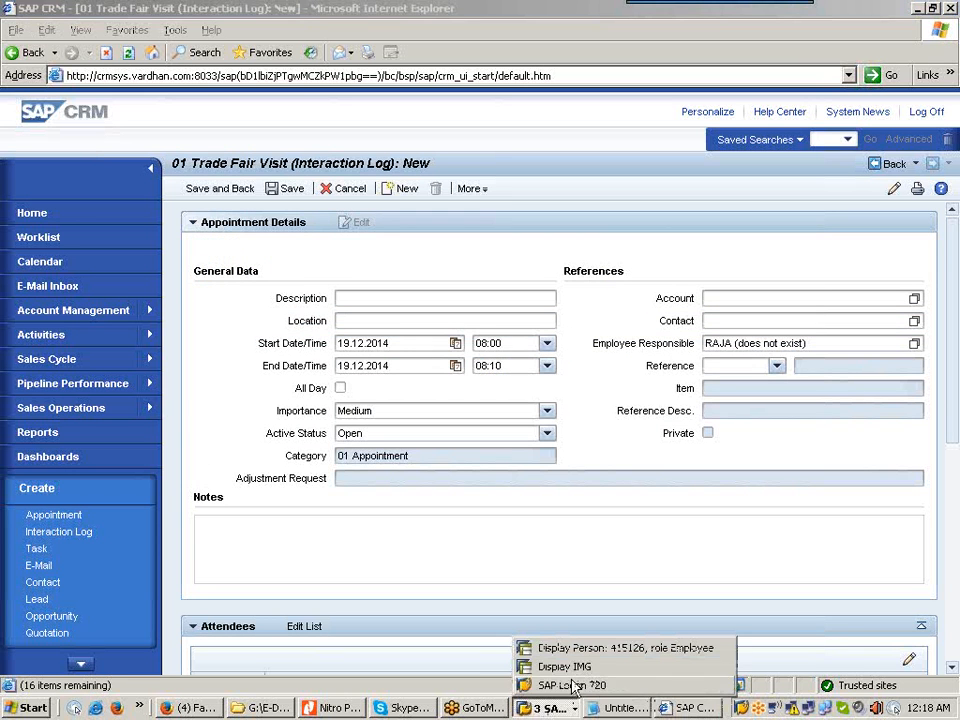
Step: Record the created employee's partner number in Notepad, then return to the Trade Fair Visit log
left_click(610, 648)
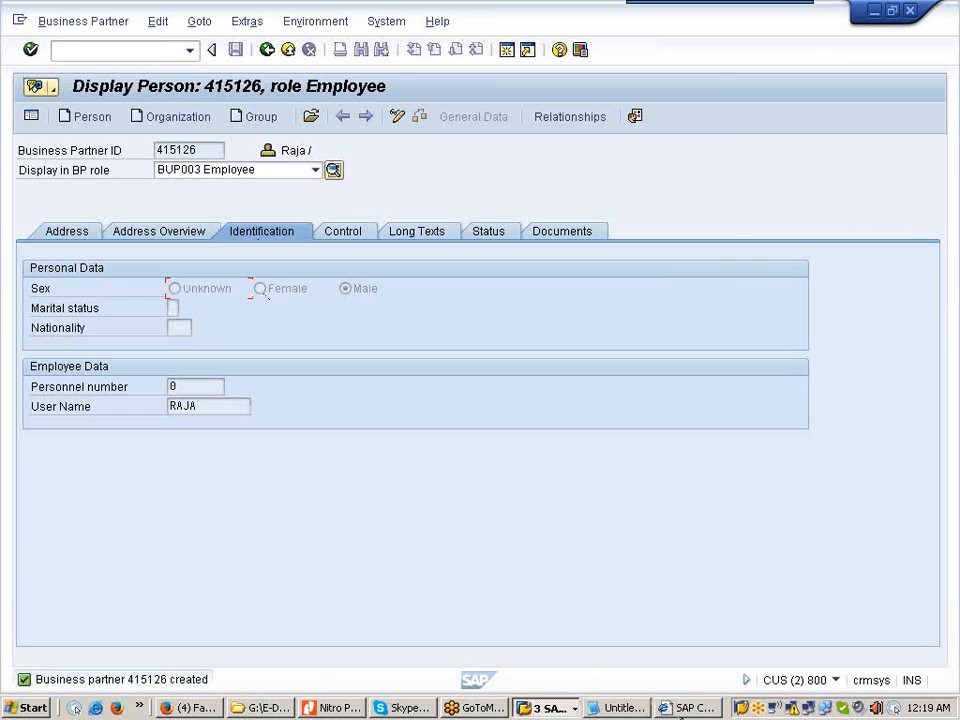
left_click(625, 708)
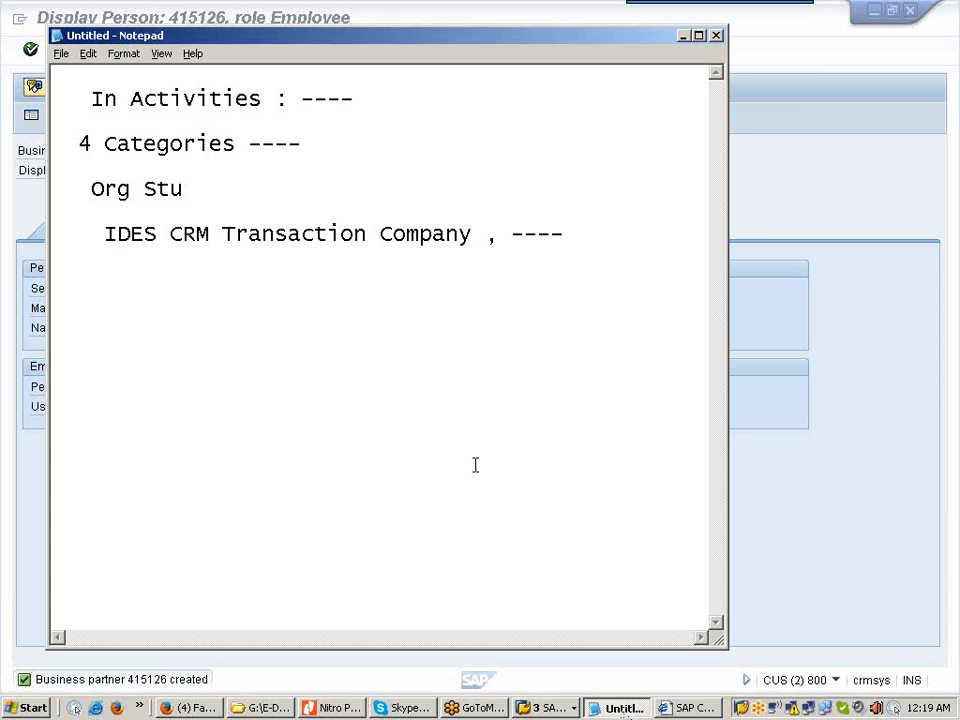
key("Return")
type("415126")
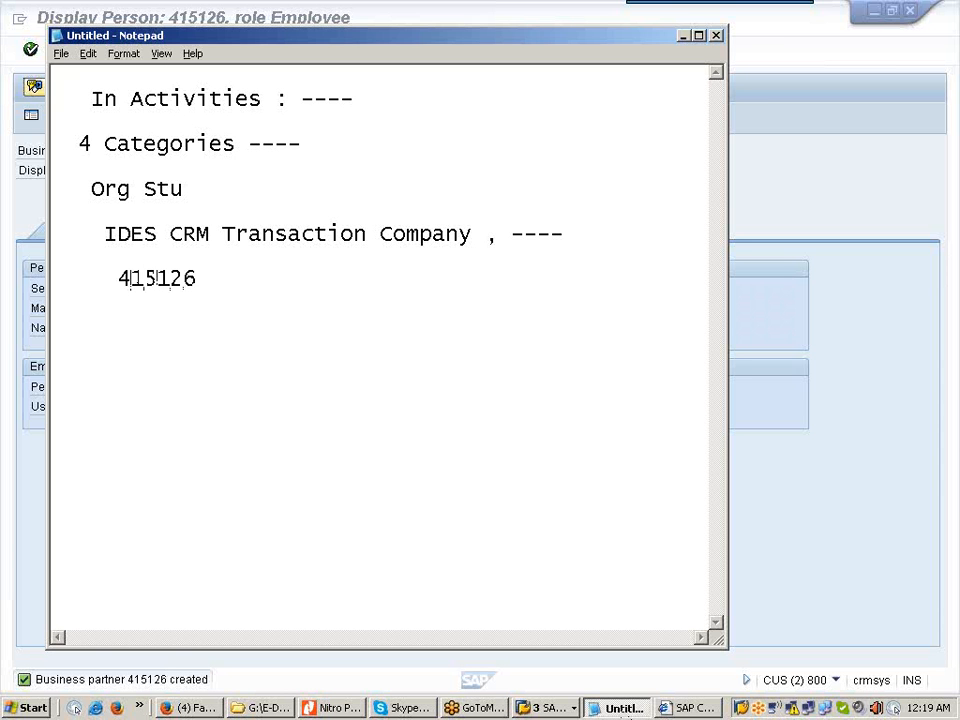
left_click(684, 37)
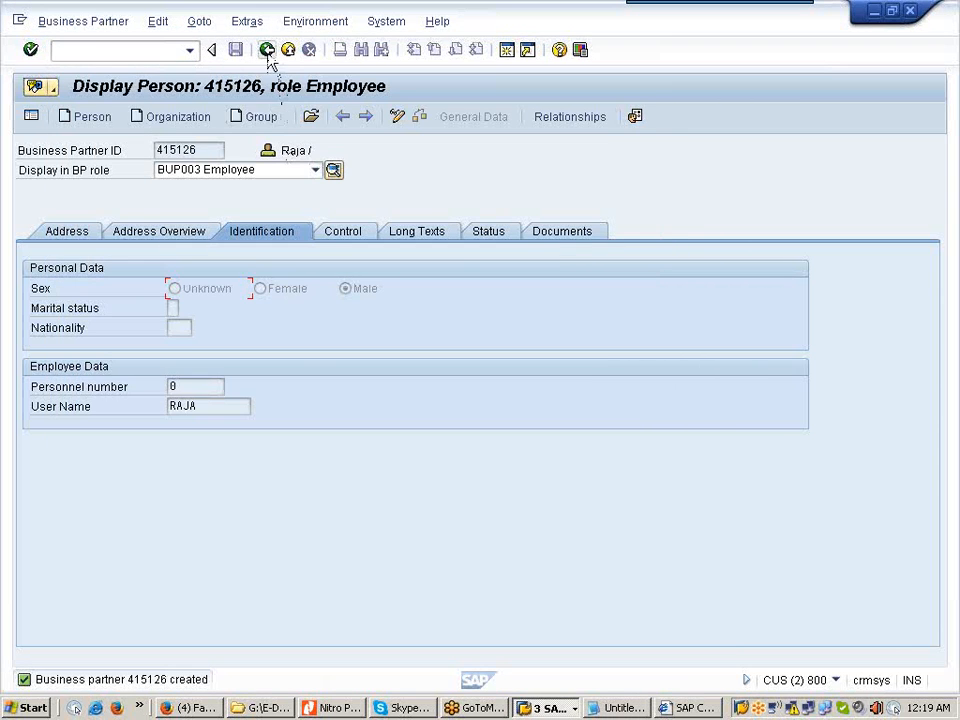
left_click(267, 50)
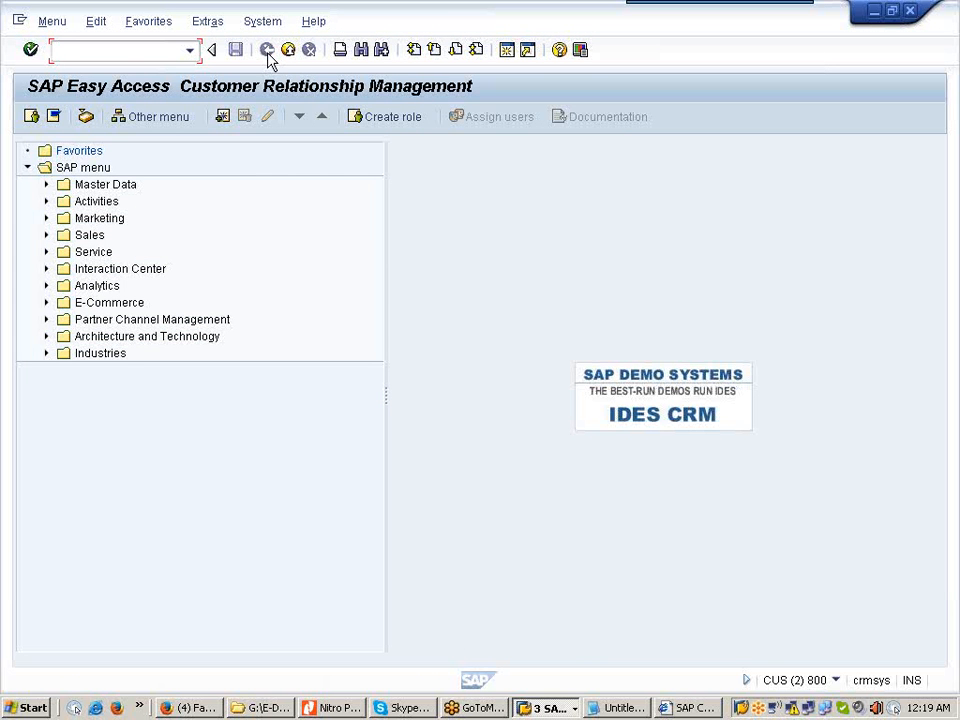
left_click(706, 708)
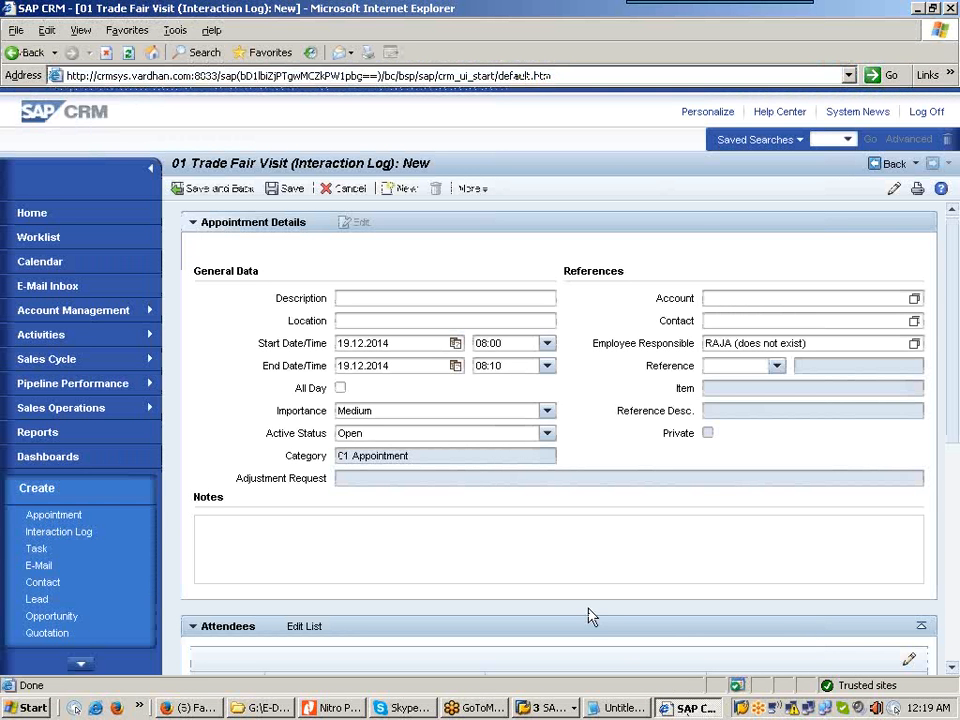
Step: Enter the description 'First01 visit after trade fair.' and open the Account search help
left_click(424, 301)
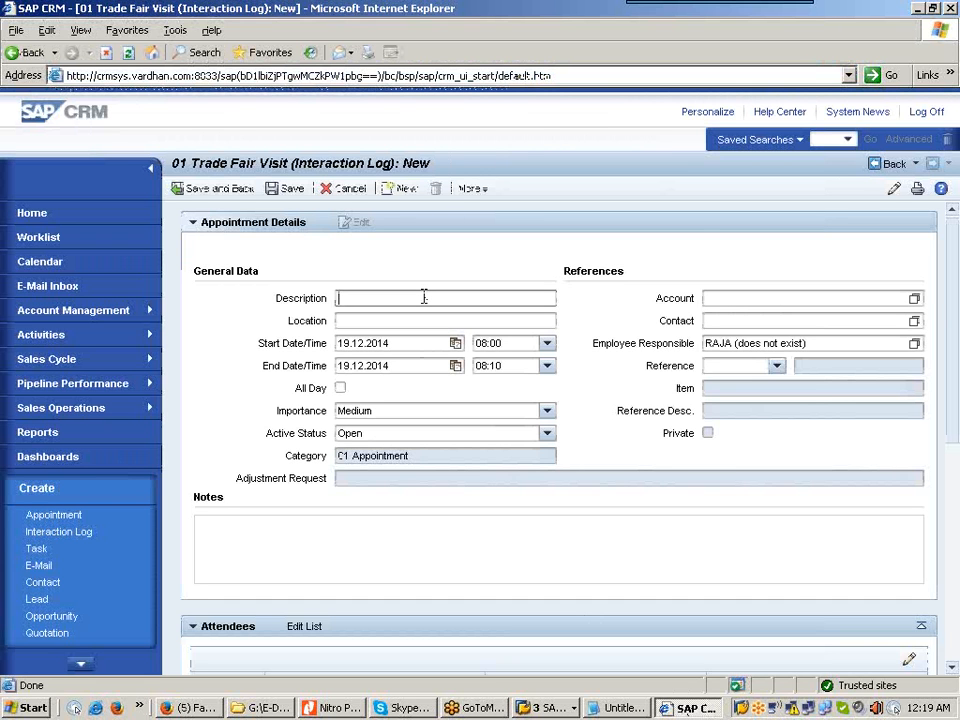
type("Fi")
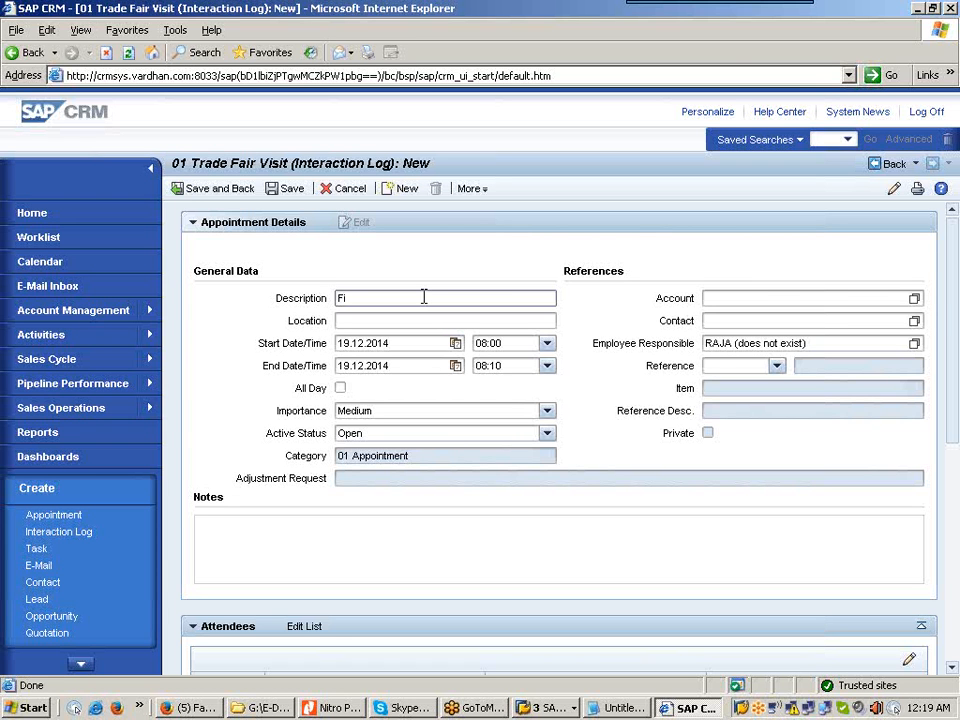
type("rst01 visit after trade fair.")
left_click(729, 300)
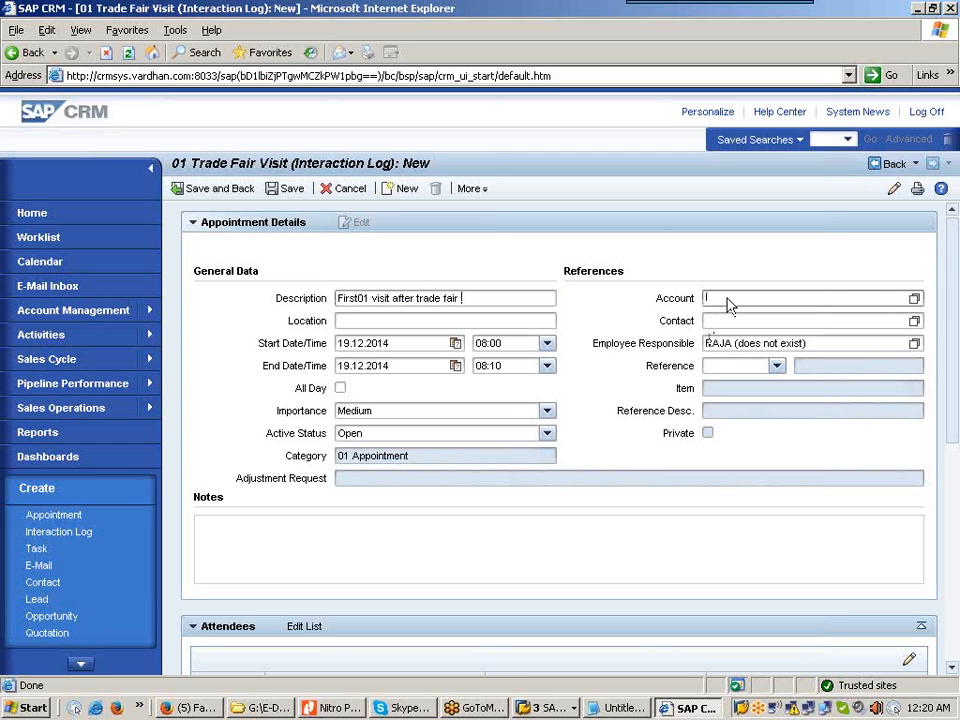
left_click(915, 302)
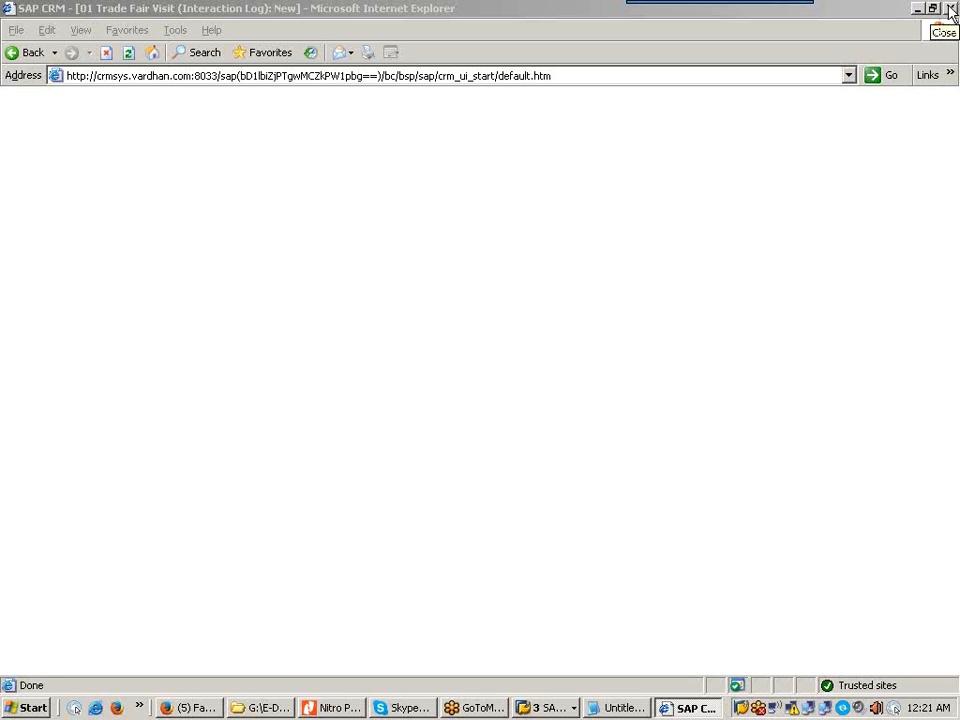
Step: Close the Internet Explorer CRM window and bring SAP Easy Access to the front
left_click(951, 10)
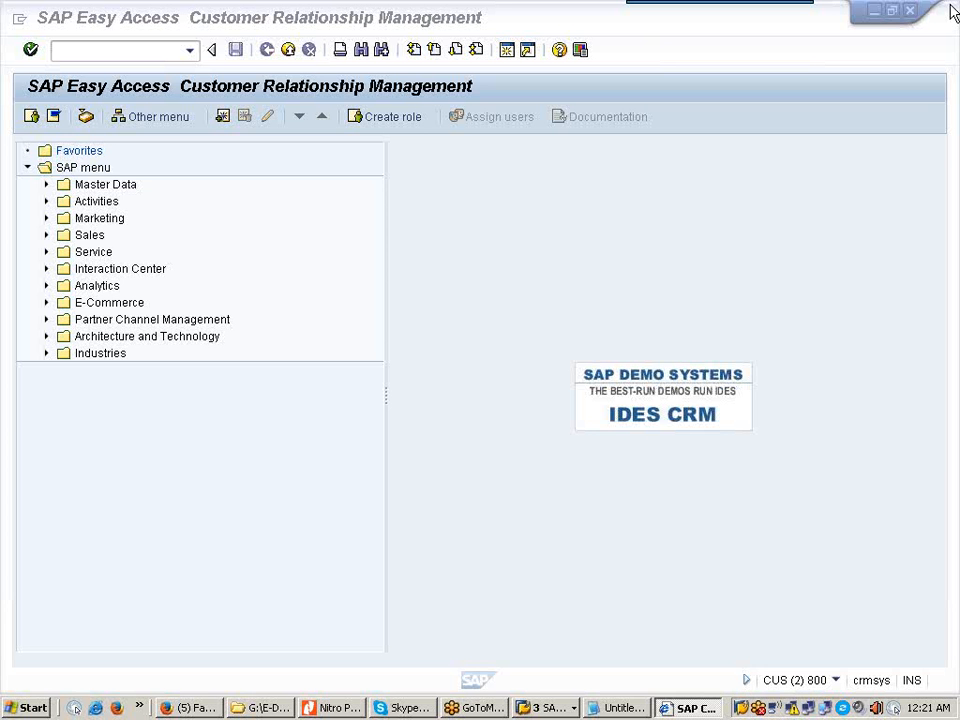
left_click(752, 266)
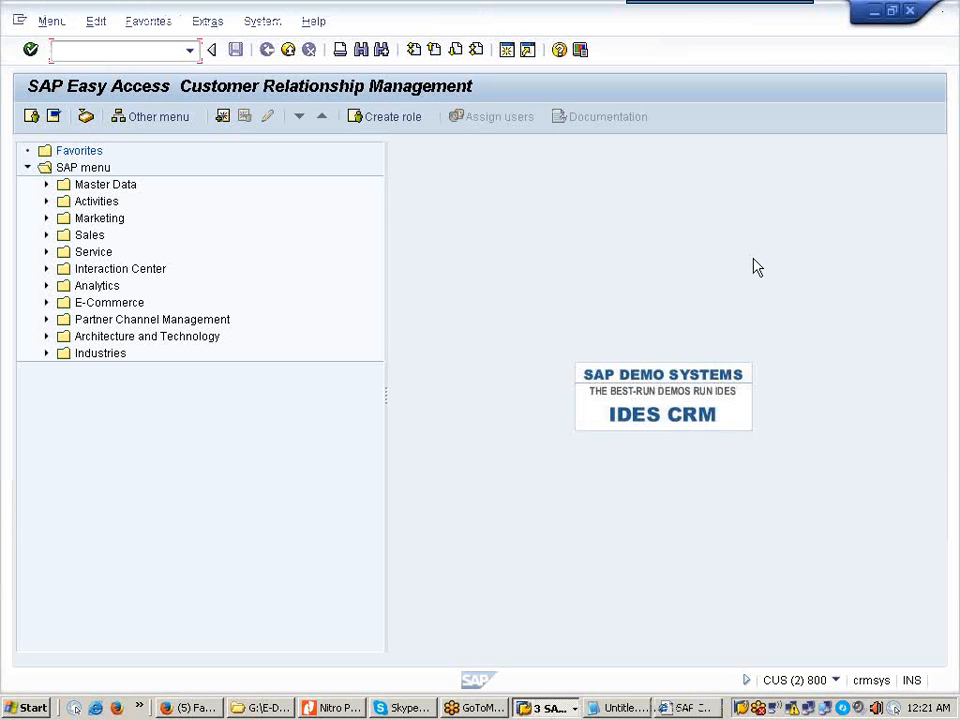
left_click(758, 708)
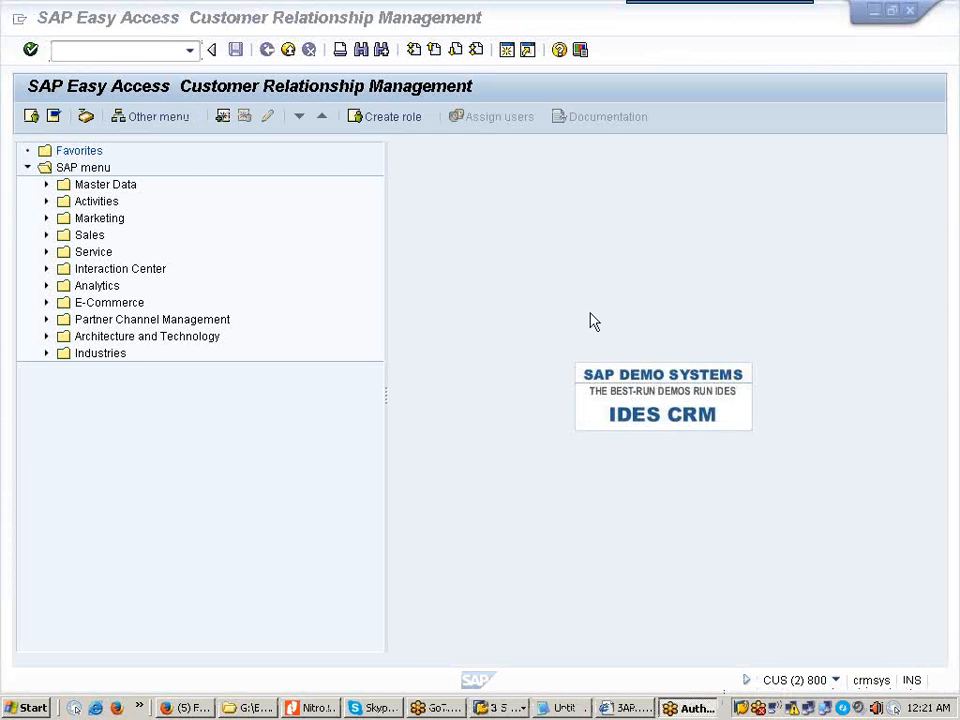
left_click(531, 561)
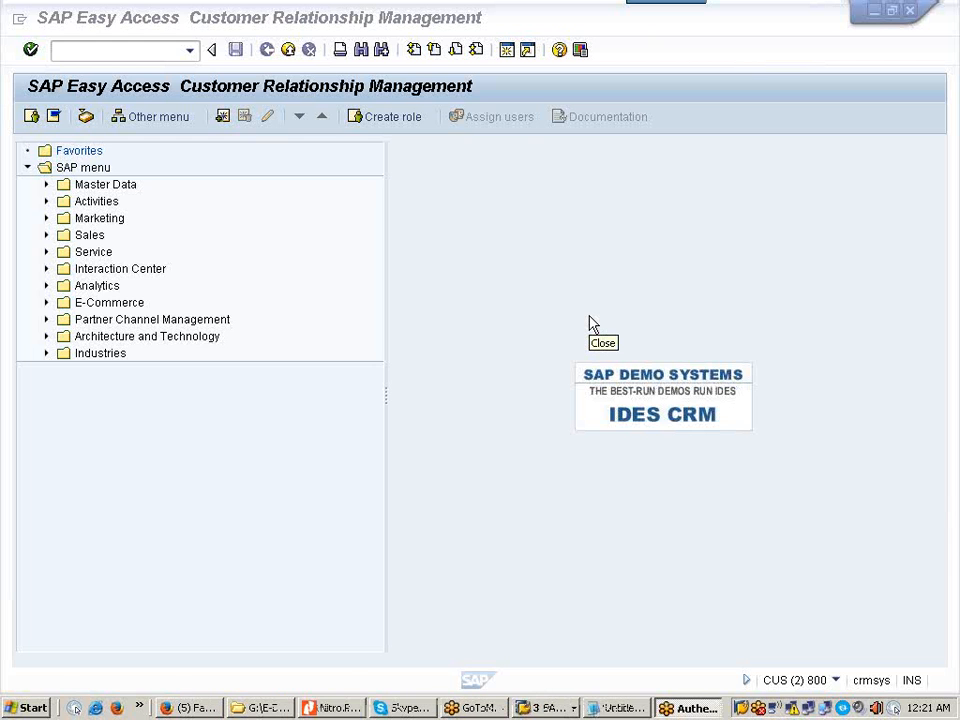
left_click(549, 546)
left_click(582, 484)
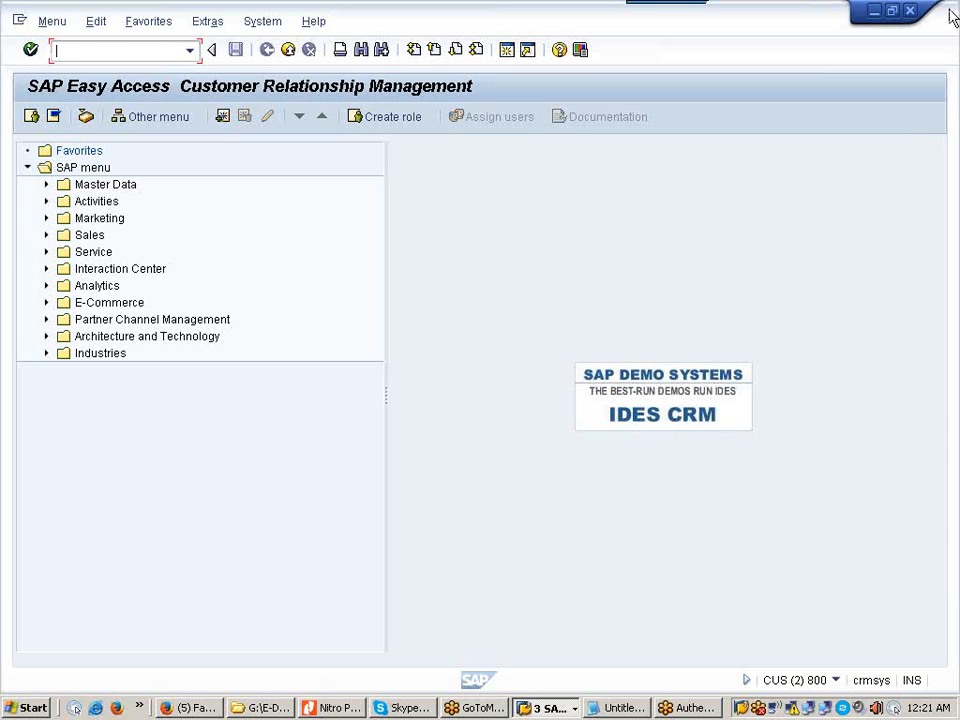
left_click(953, 17)
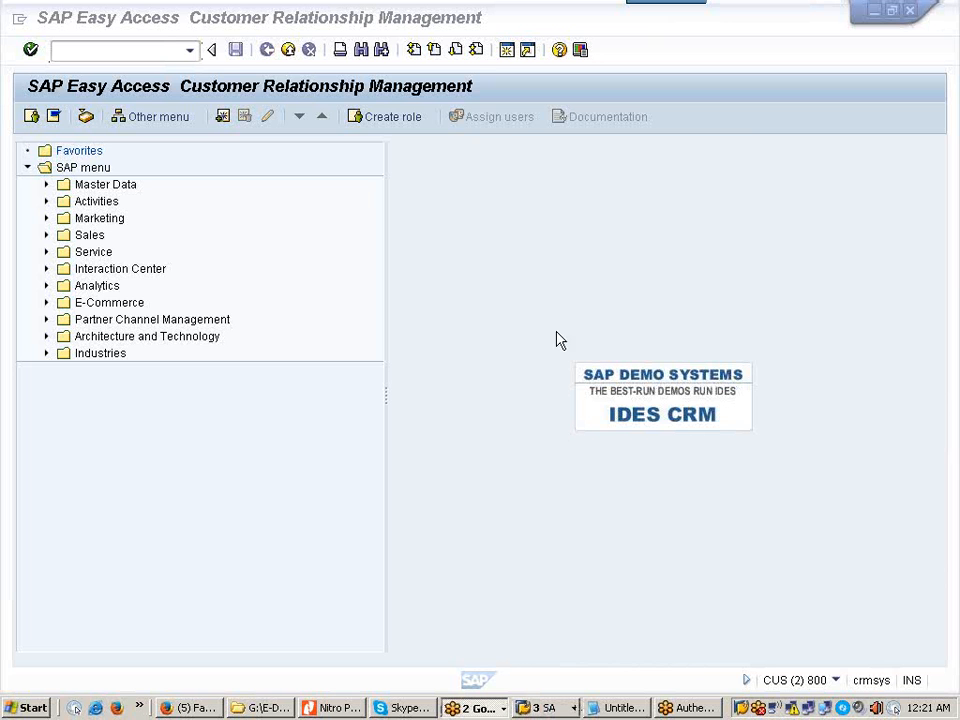